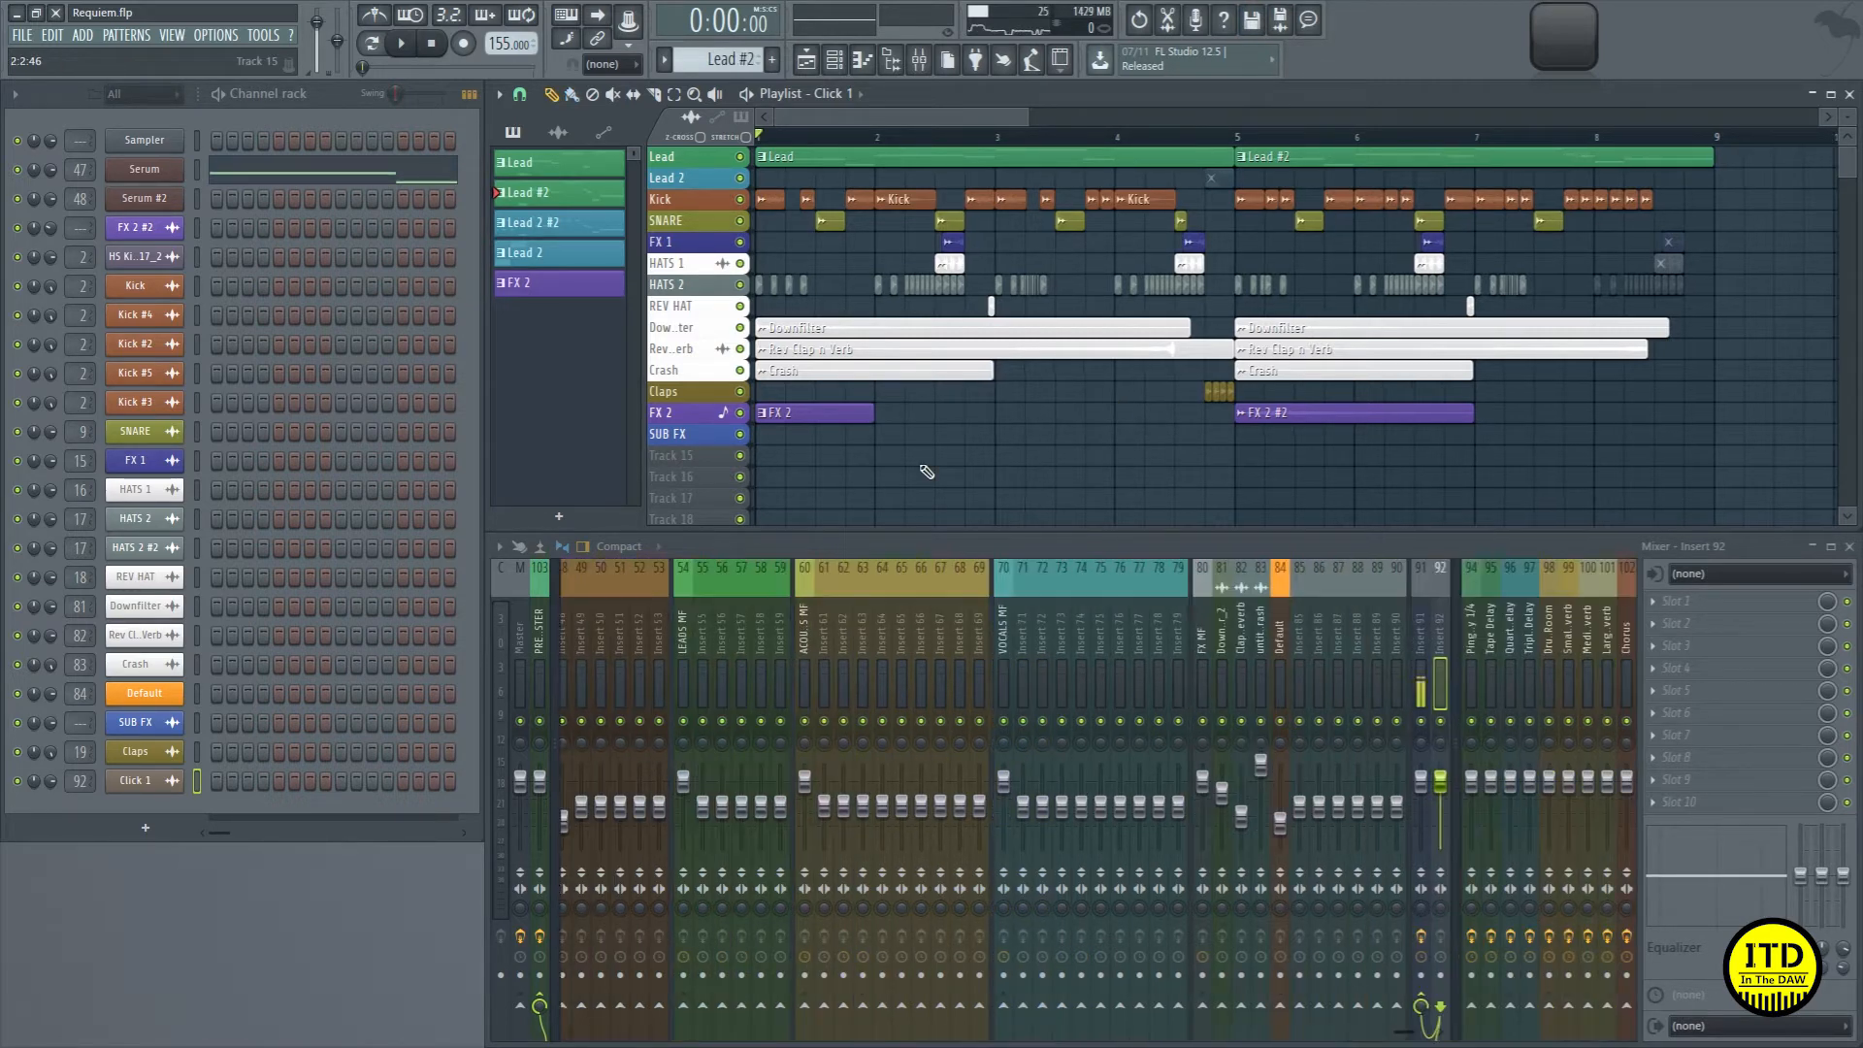
Step: Play the arrangement and examine the Serum lead's oscillators, filter cutoff, effects and modulation matrix
{"action": "key", "text": "space"}
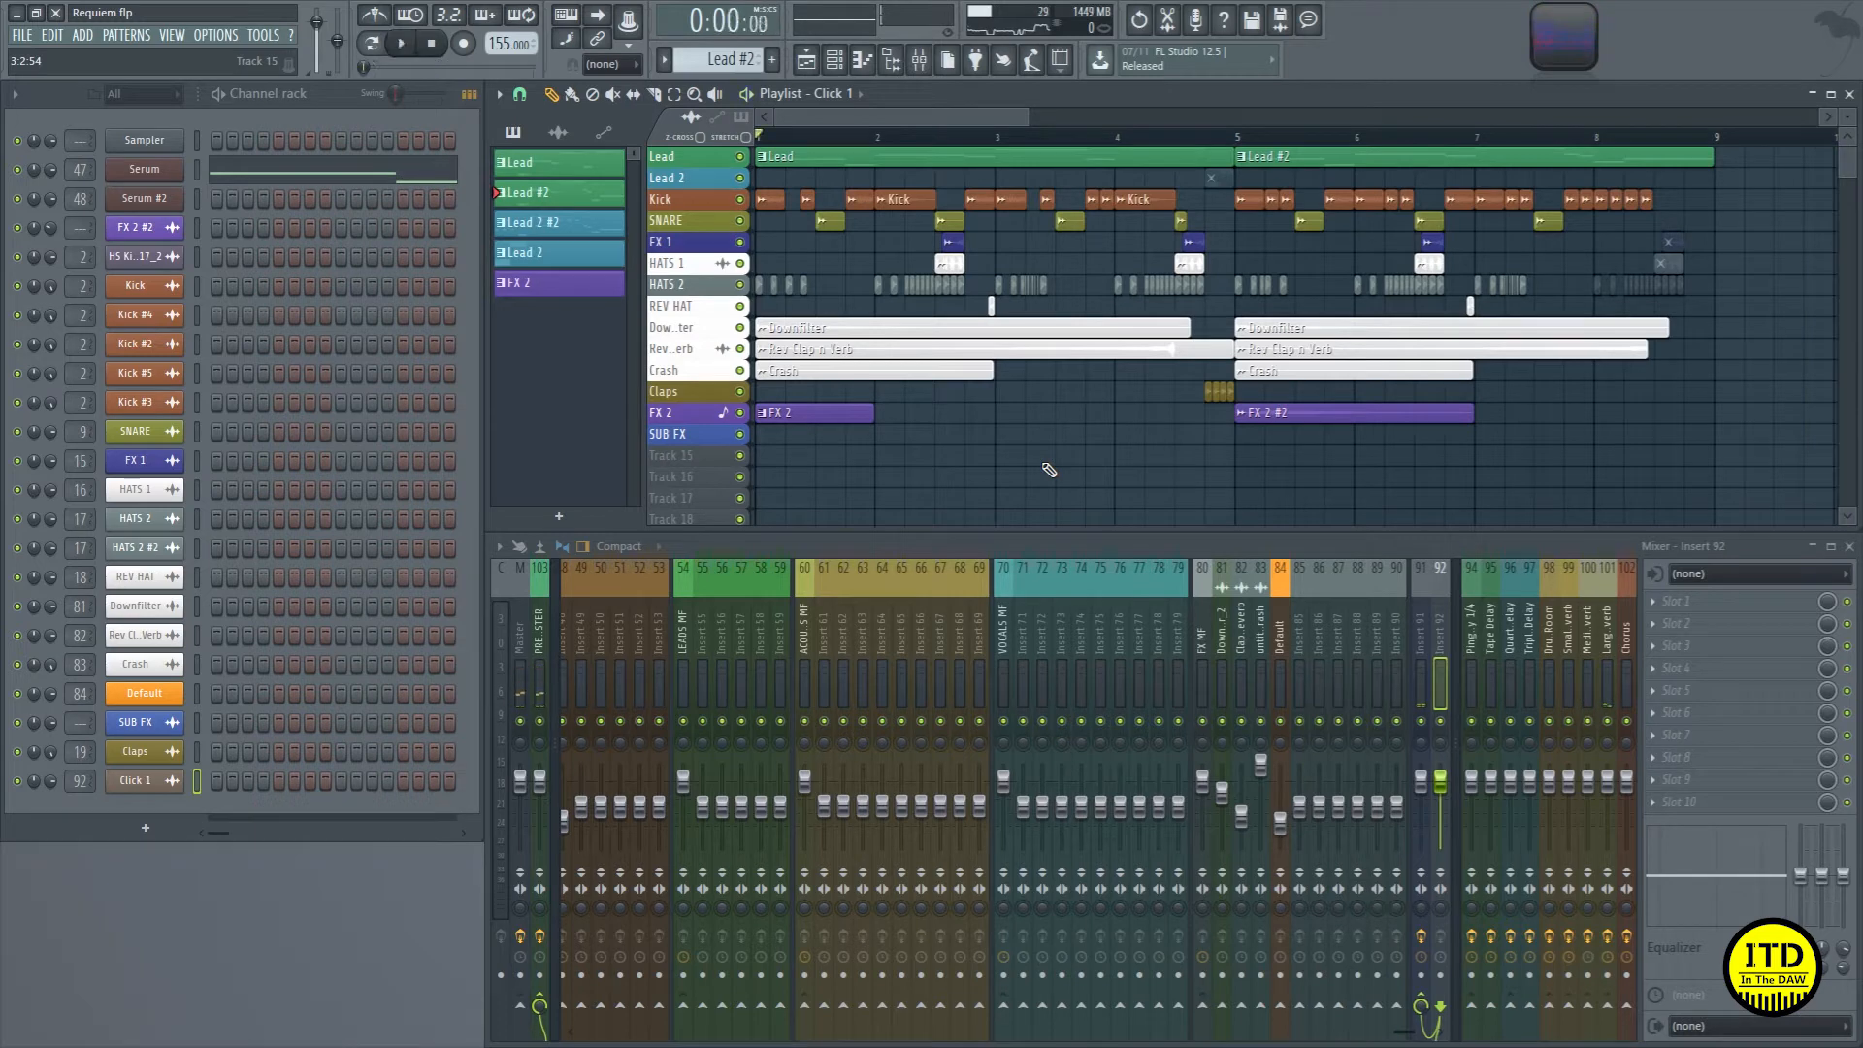
{"action": "left_click", "coordinate": [127, 175]}
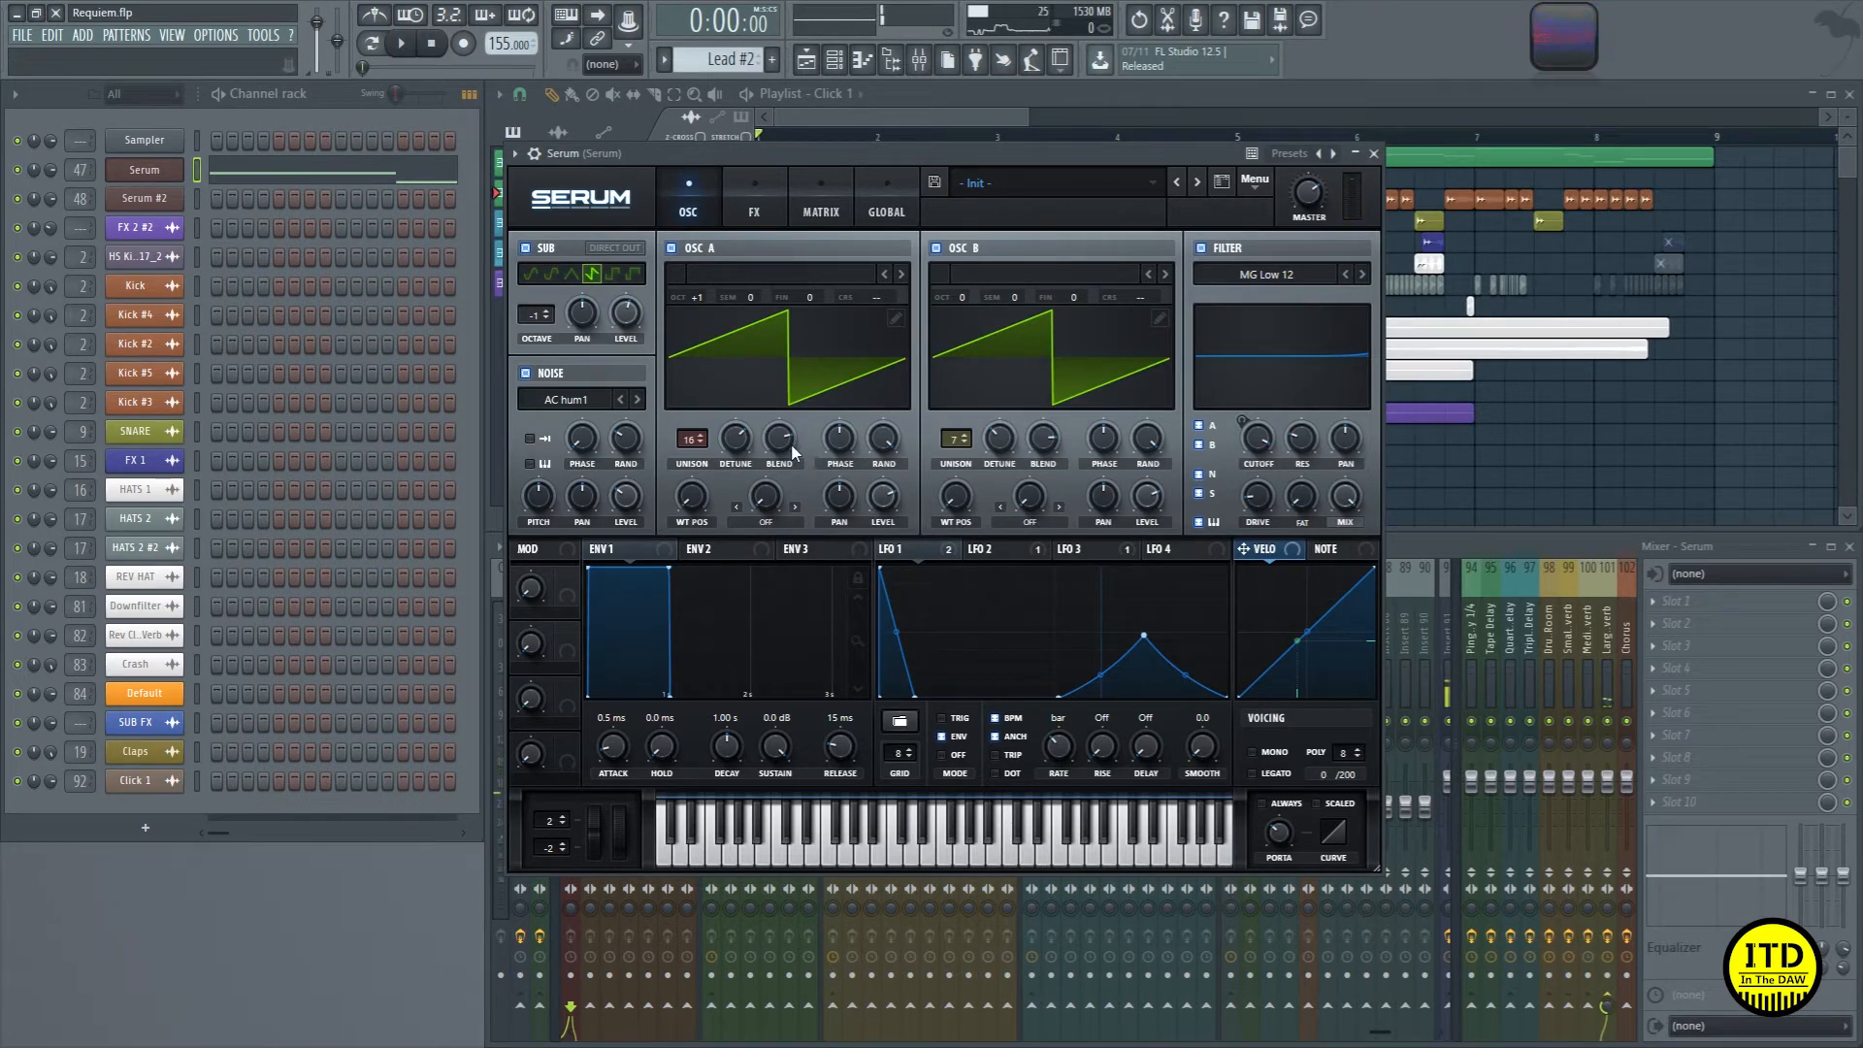
{"action": "left_click_drag", "start_coordinate": [737, 449], "coordinate": [718, 371]}
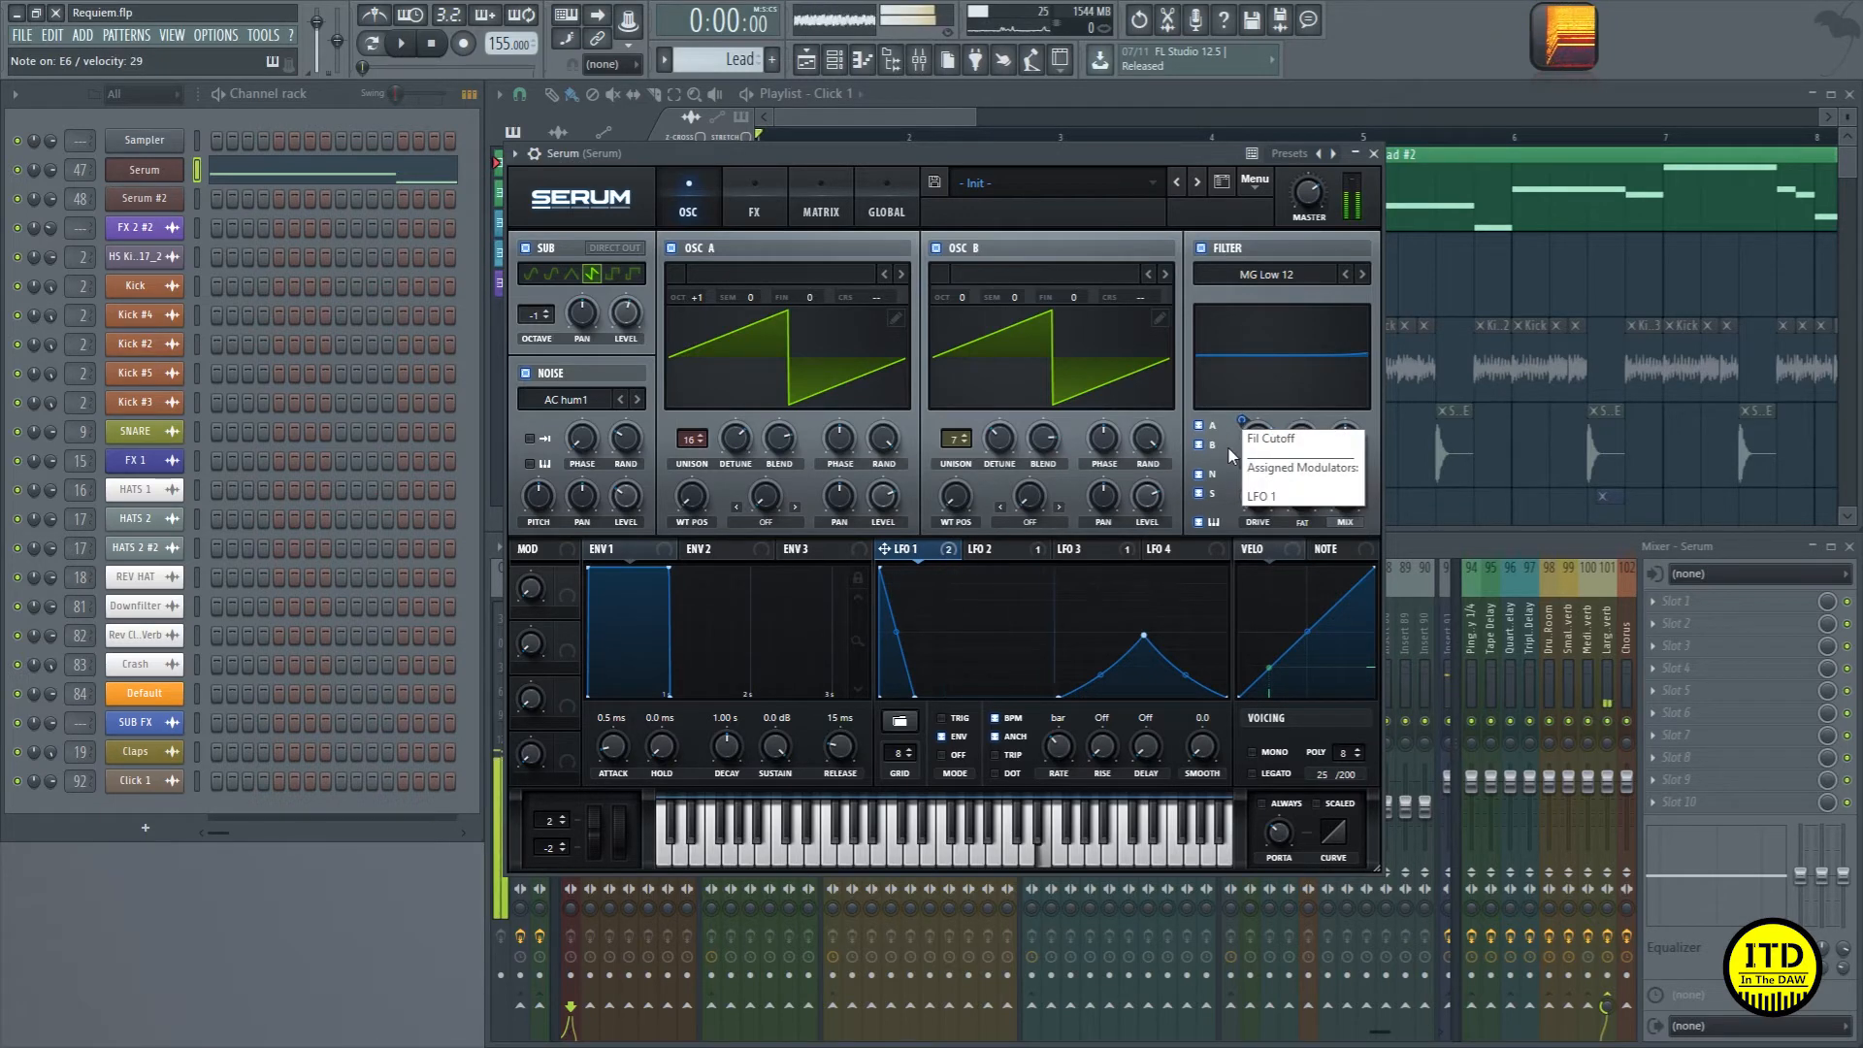
{"action": "mouse_move", "coordinate": [1256, 435]}
{"action": "left_mouse_down"}
{"action": "mouse_move", "coordinate": [1238, 487]}
{"action": "mouse_move", "coordinate": [1271, 437]}
{"action": "left_mouse_up"}
{"action": "left_click", "coordinate": [754, 206]}
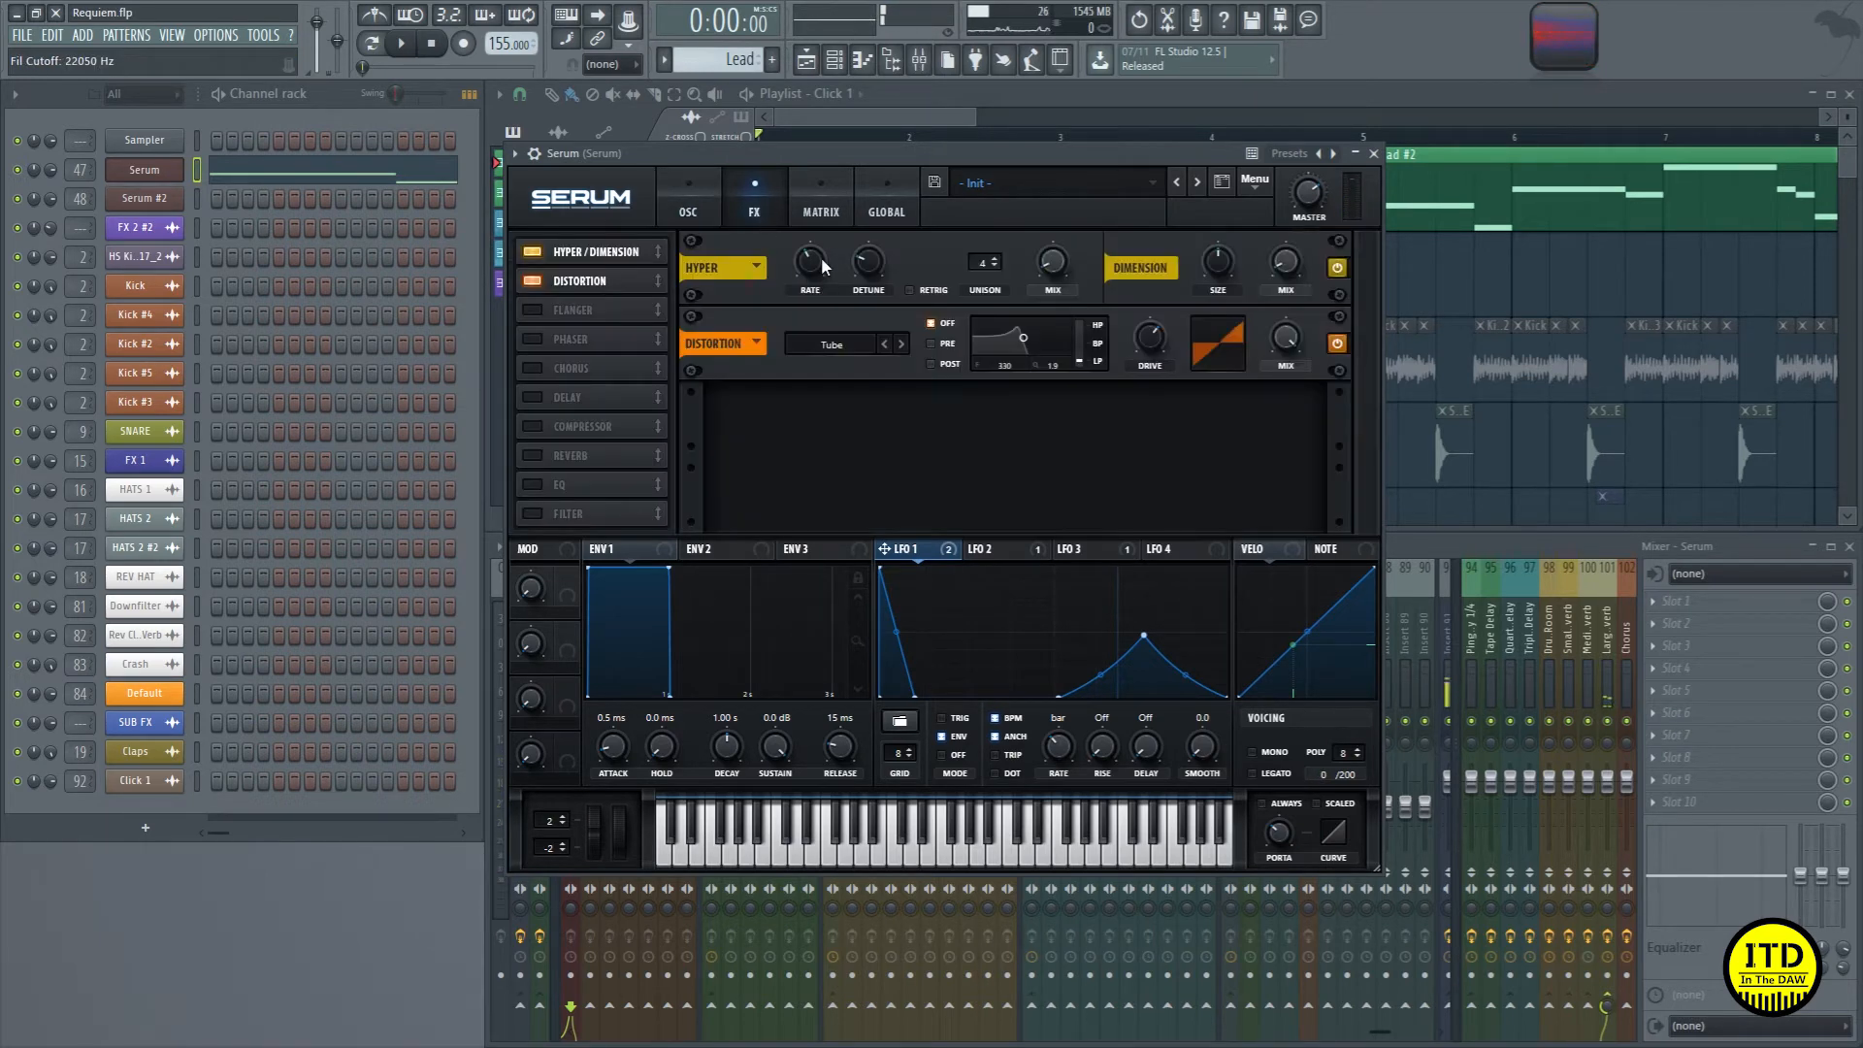
{"action": "left_click", "coordinate": [815, 211]}
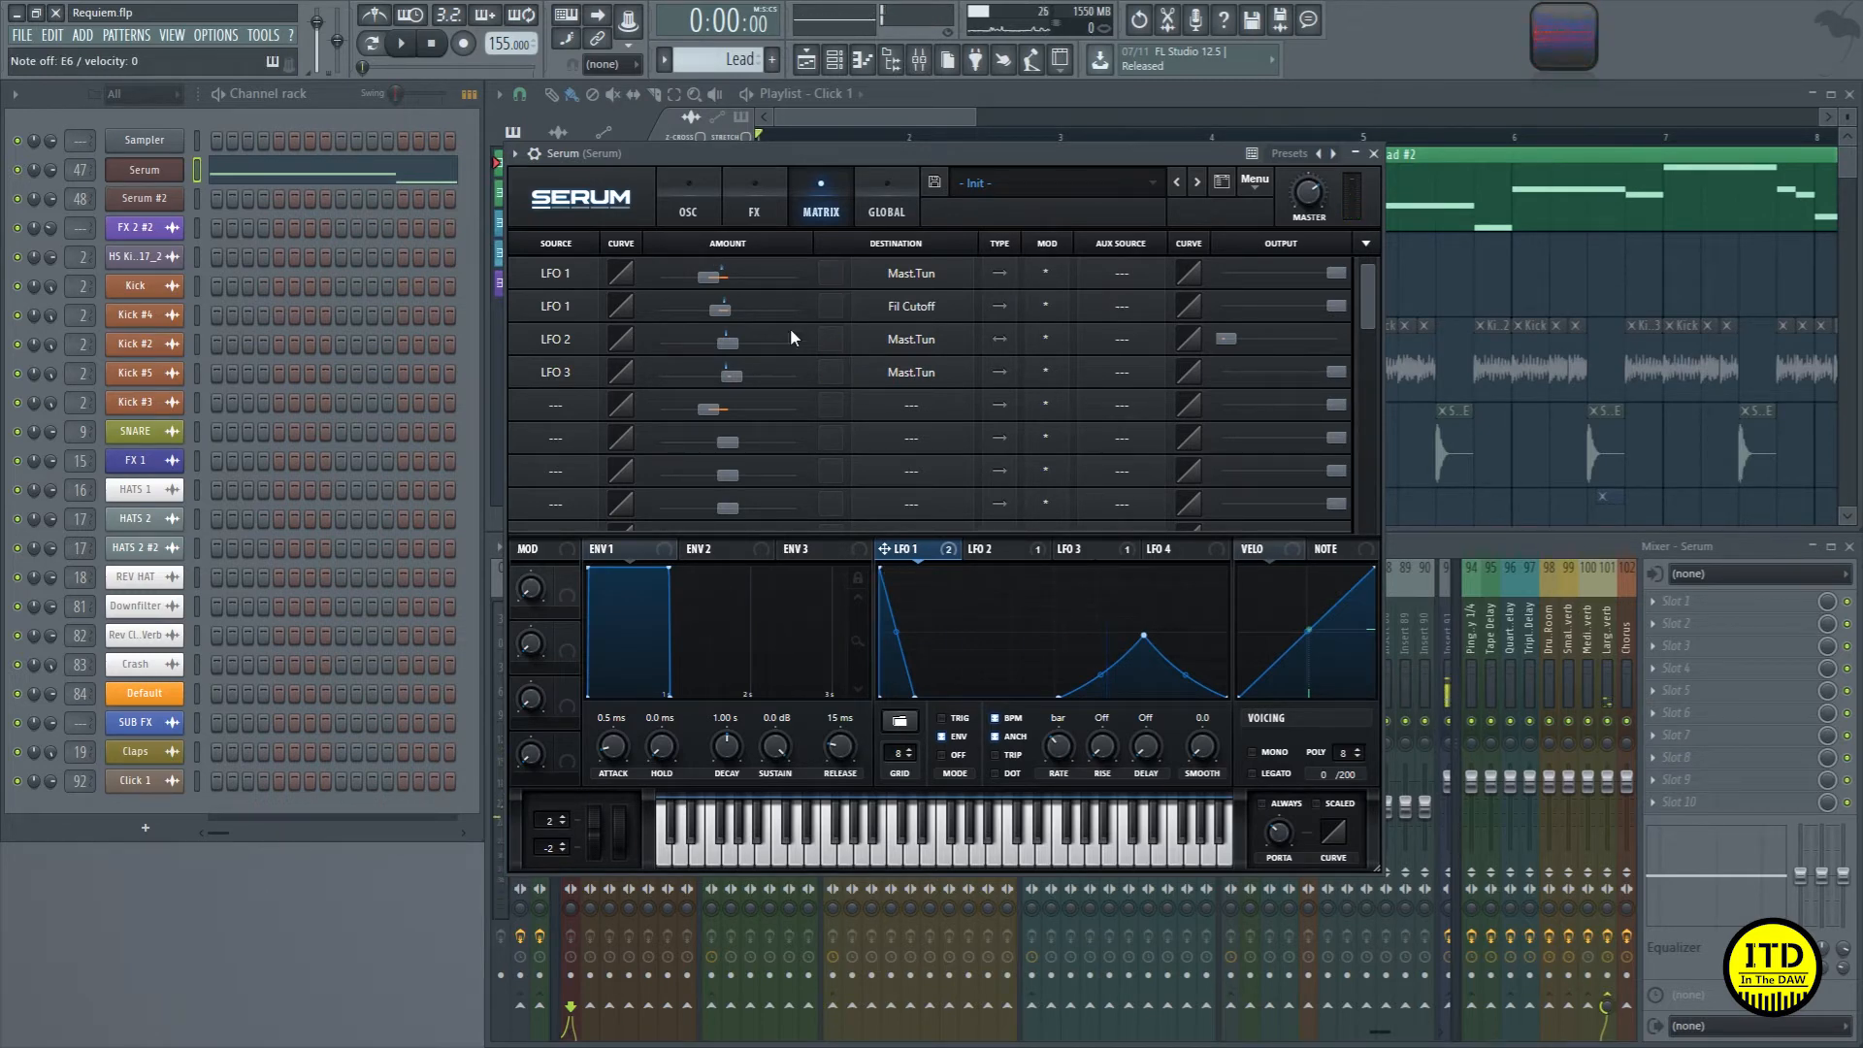
Step: Show the Wave Candy spectrum display and set the output of Serum's LFO 2 to Mast.Tun modulation to 51
{"action": "left_click", "coordinate": [1565, 26]}
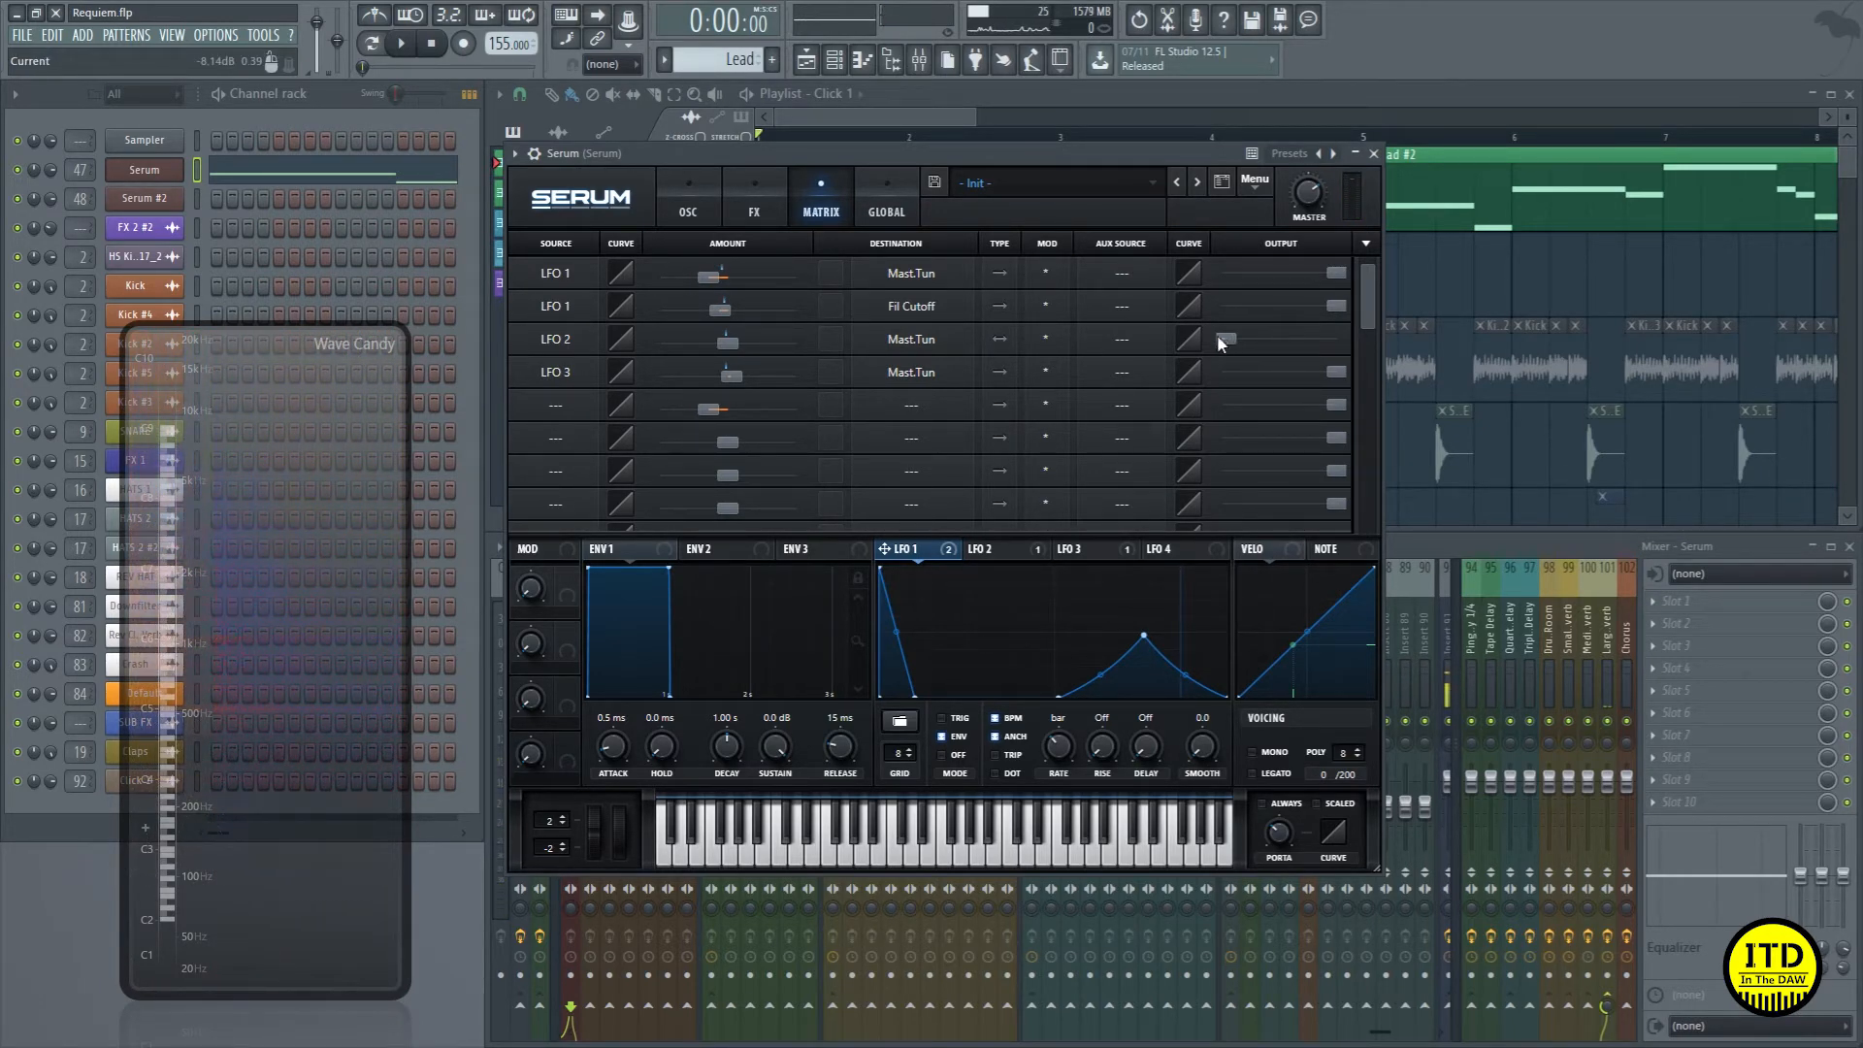
{"action": "left_click_drag", "start_coordinate": [1225, 339], "coordinate": [1300, 335]}
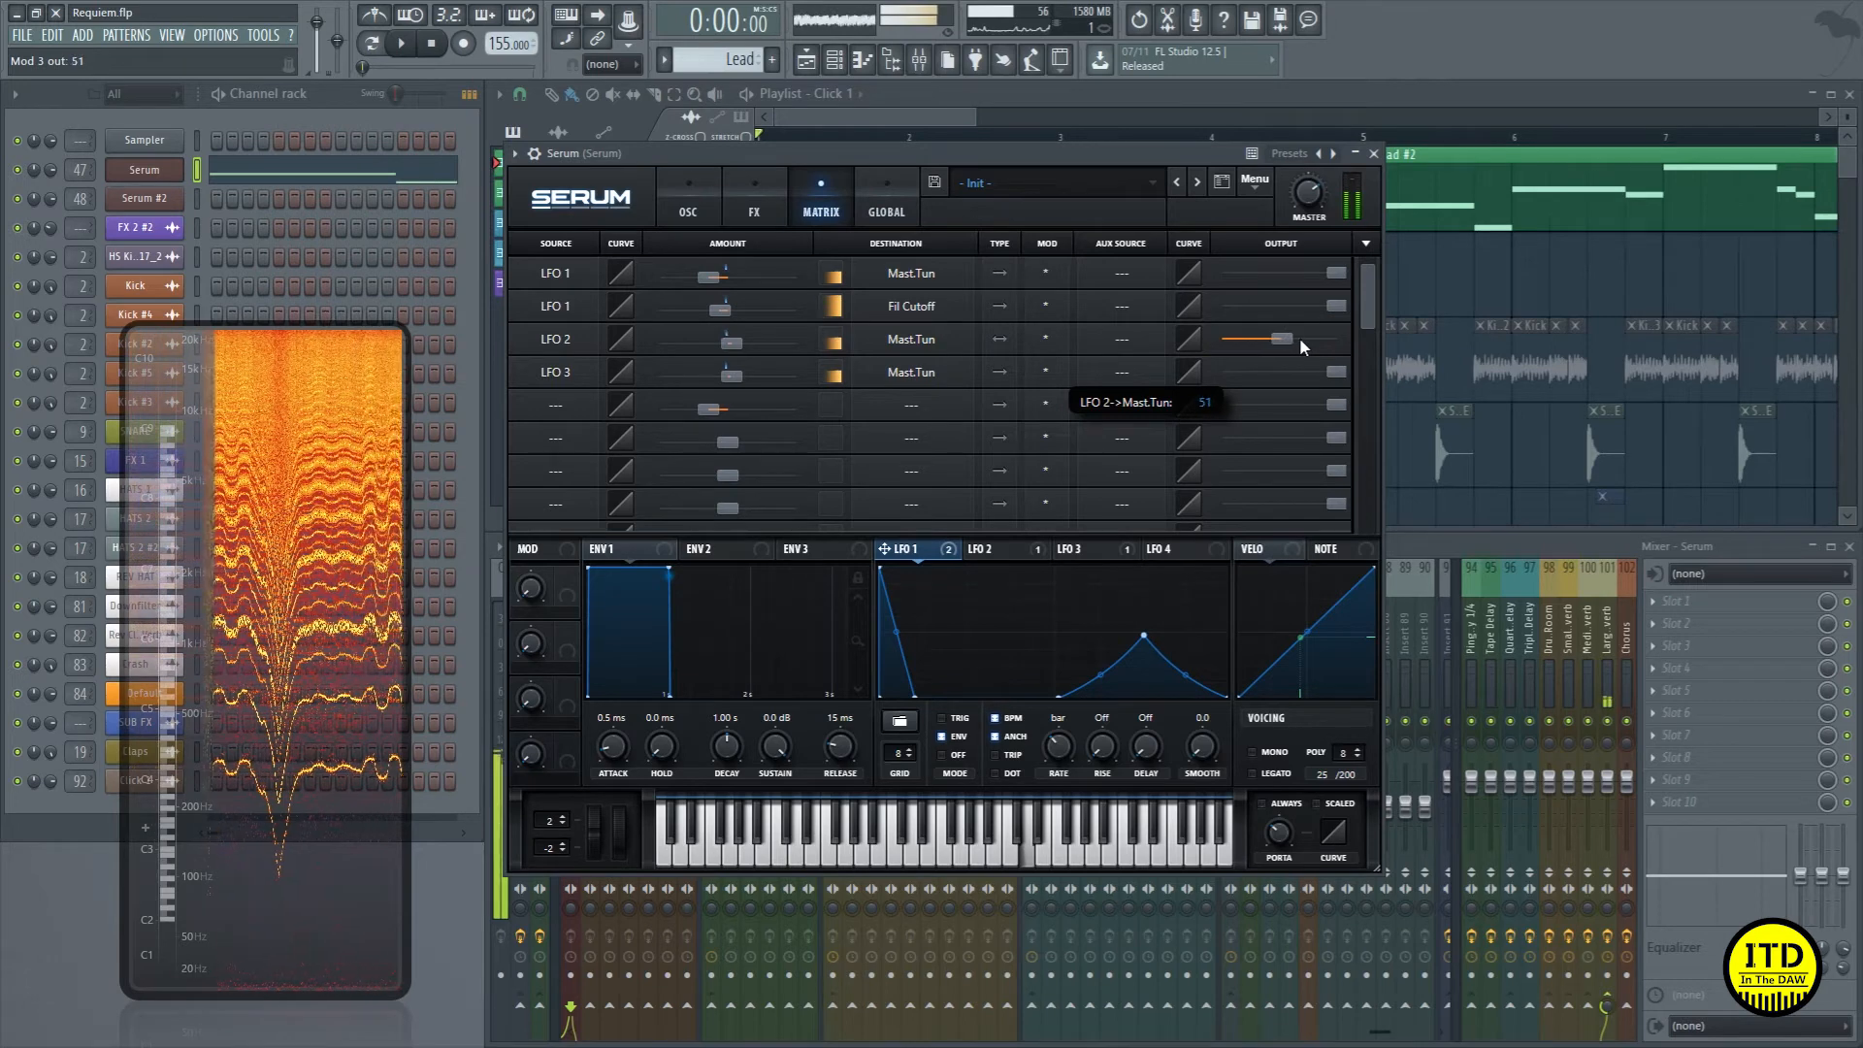
Step: Set the rate of Serum's LFO 2 to fast and play a test note
{"action": "left_click", "coordinate": [1030, 551]}
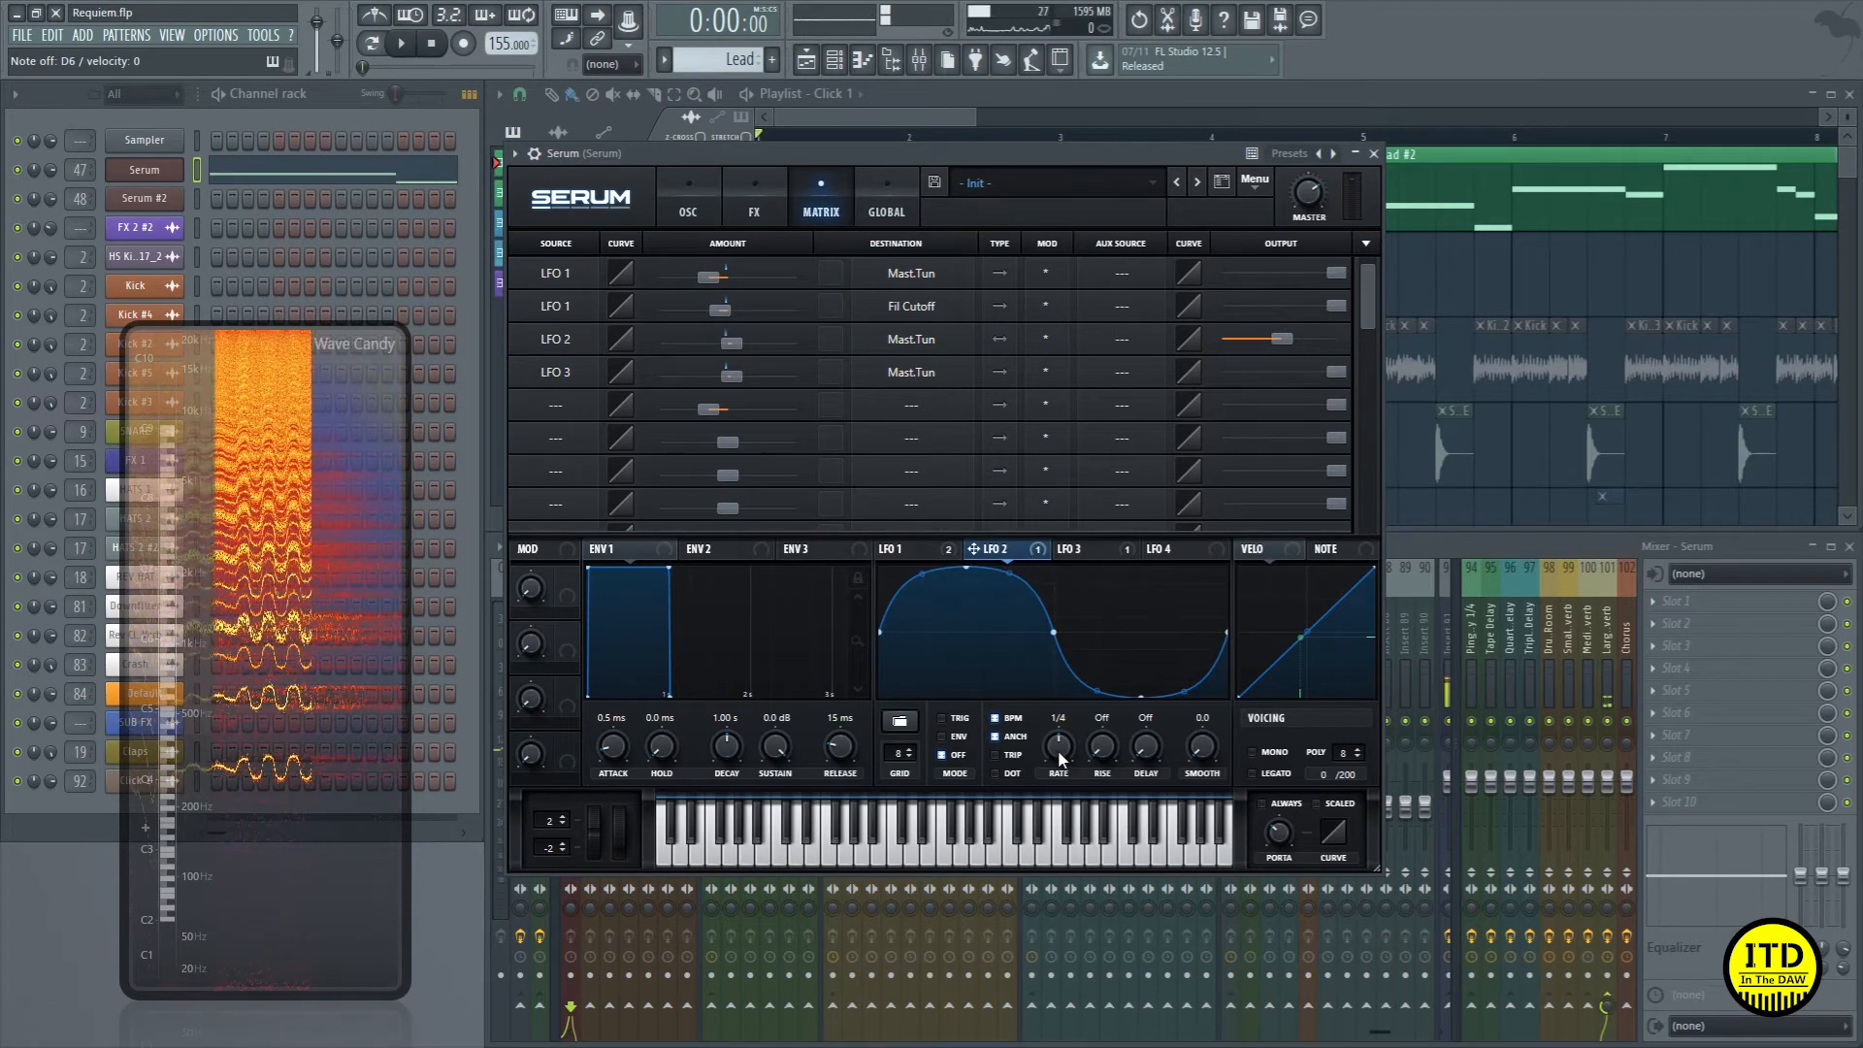
{"action": "left_click_drag", "start_coordinate": [1059, 757], "coordinate": [1140, 626]}
{"action": "key", "text": "w"}
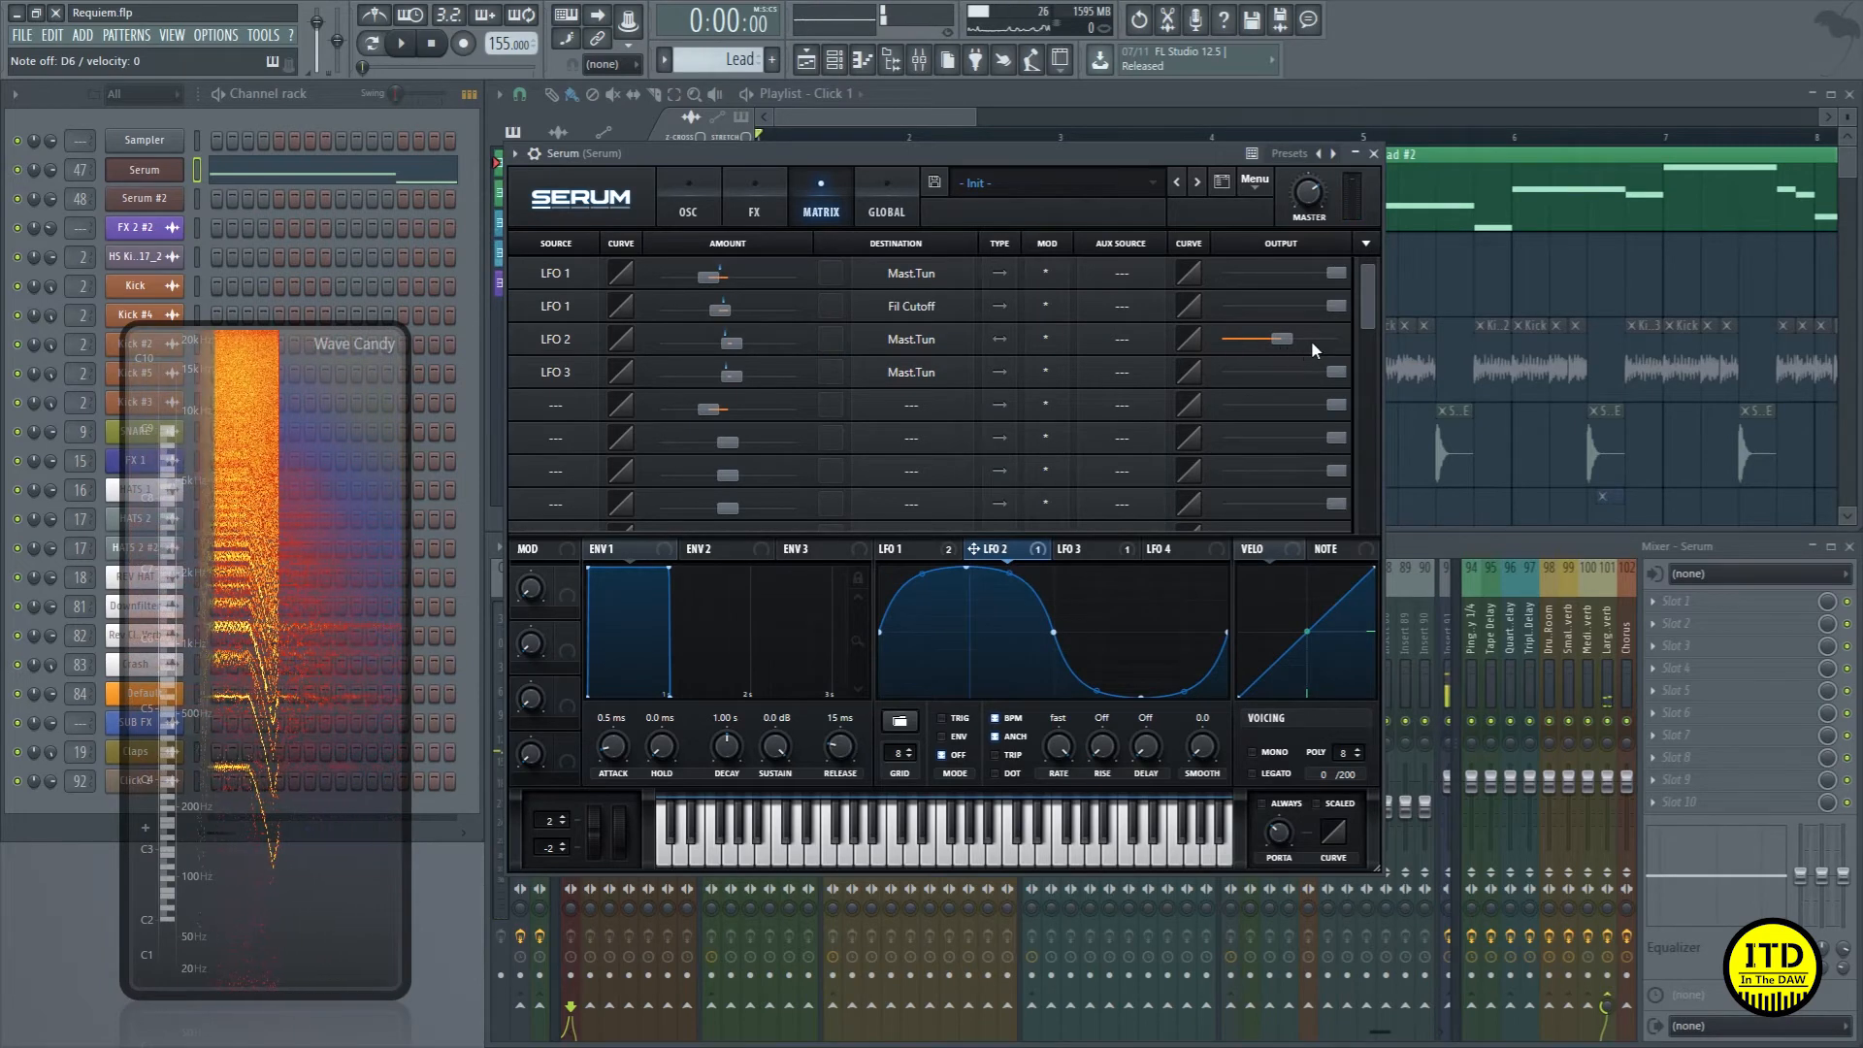
Step: Set the LFO 2 to Mast.Tun output to 0, play a test note and close Serum
{"action": "left_click_drag", "start_coordinate": [1312, 346], "coordinate": [928, 415]}
{"action": "key", "text": "w"}
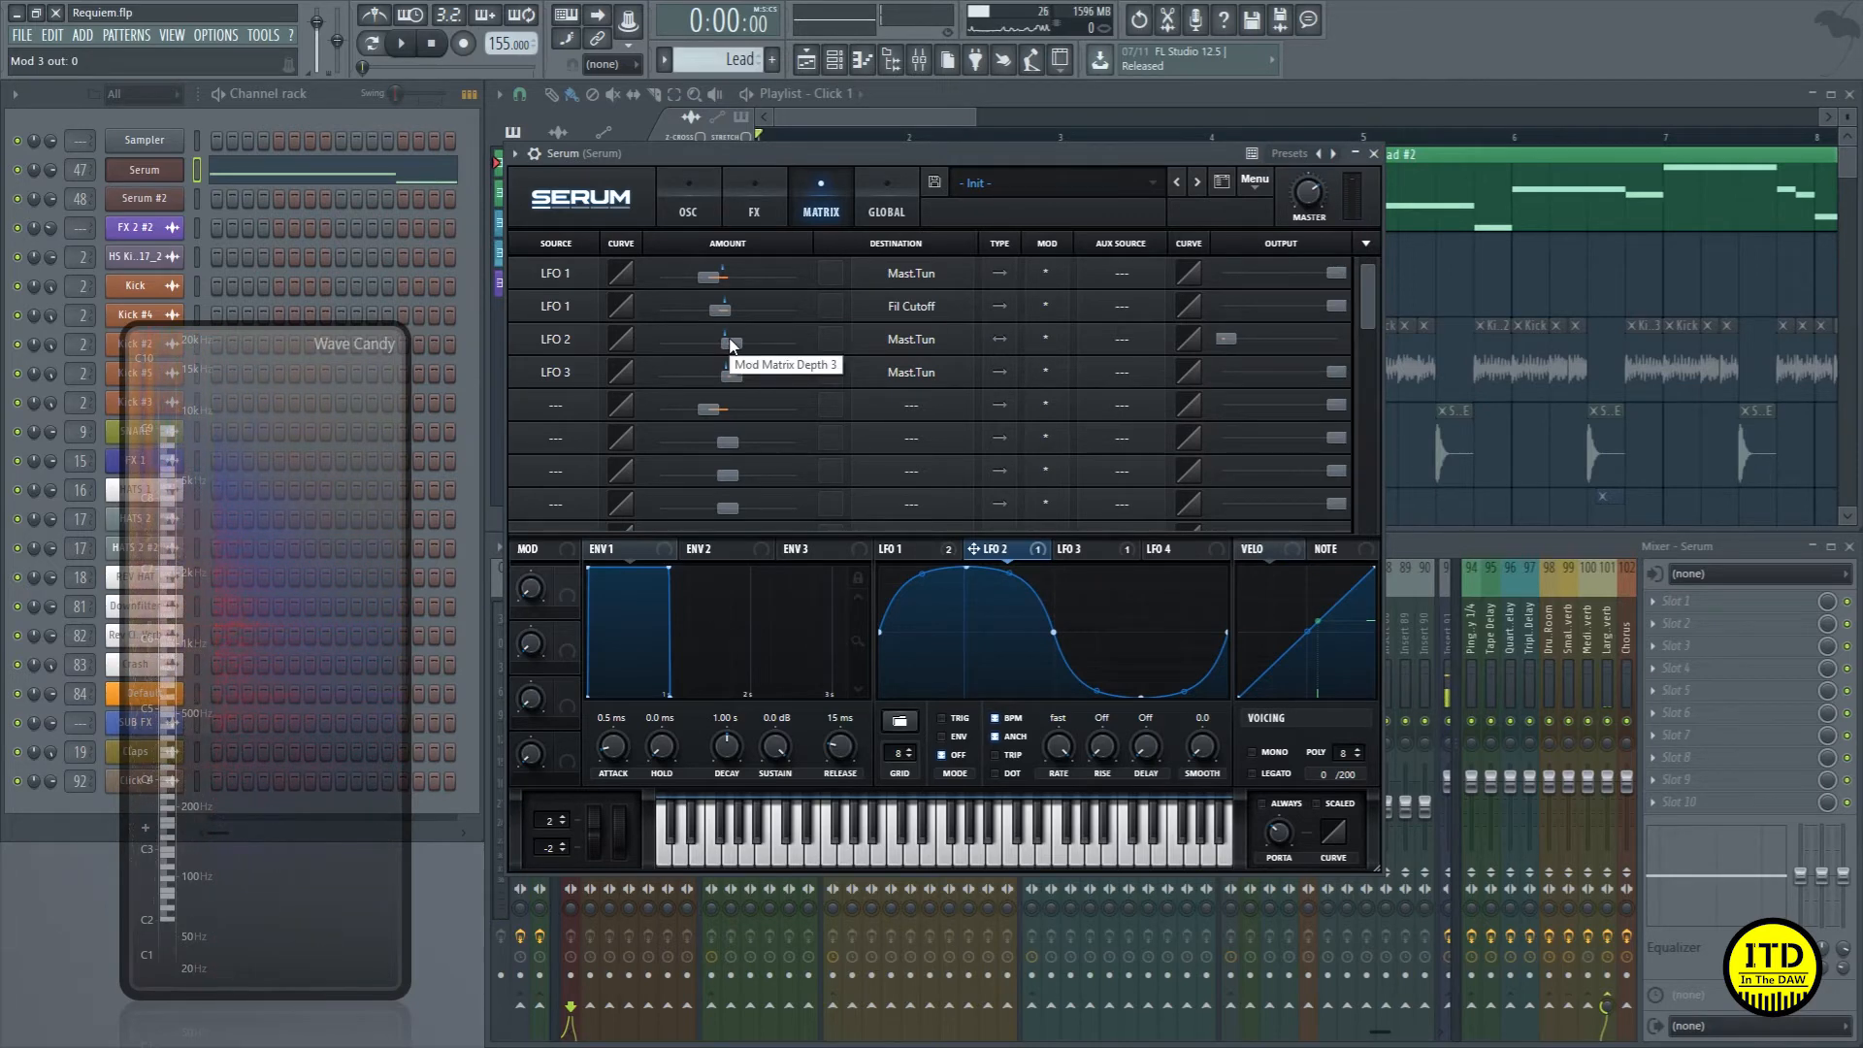
{"action": "left_click", "coordinate": [1373, 154]}
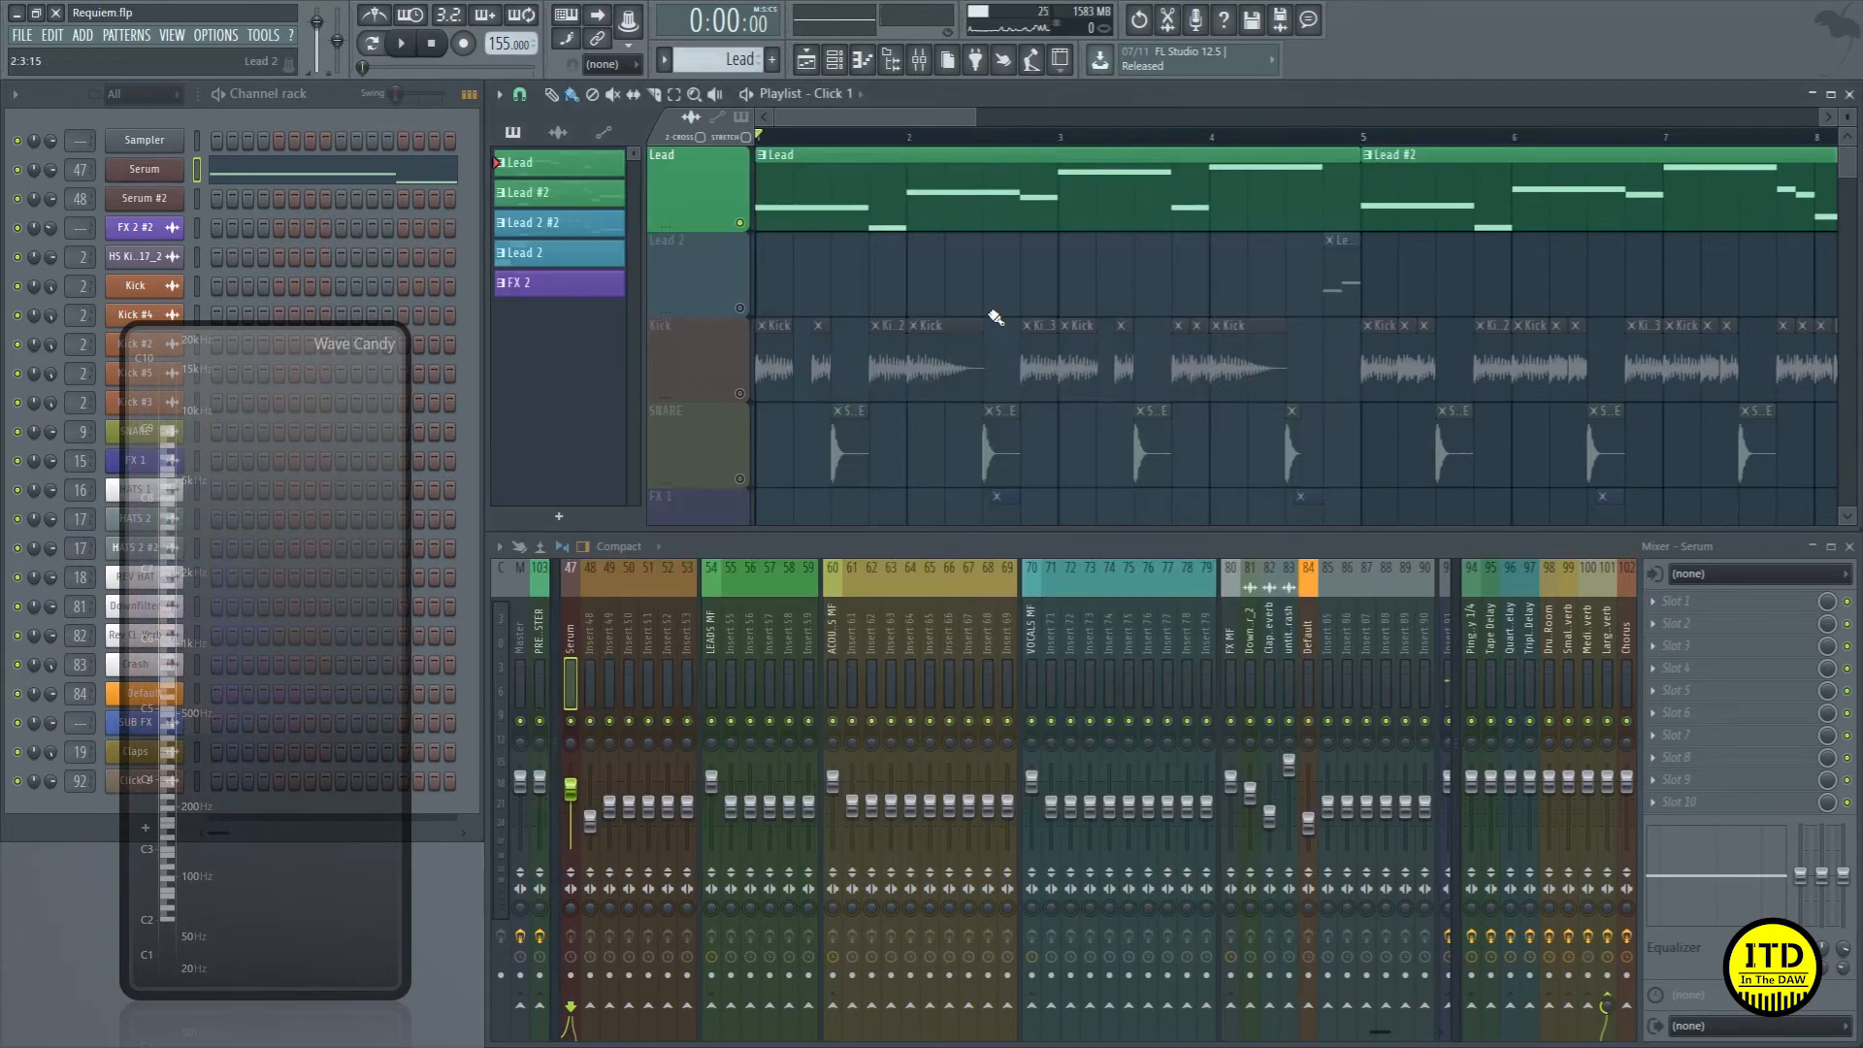
Step: Solo the Kick track in the playlist and play it
{"action": "key", "text": "1"}
{"action": "key", "text": "2"}
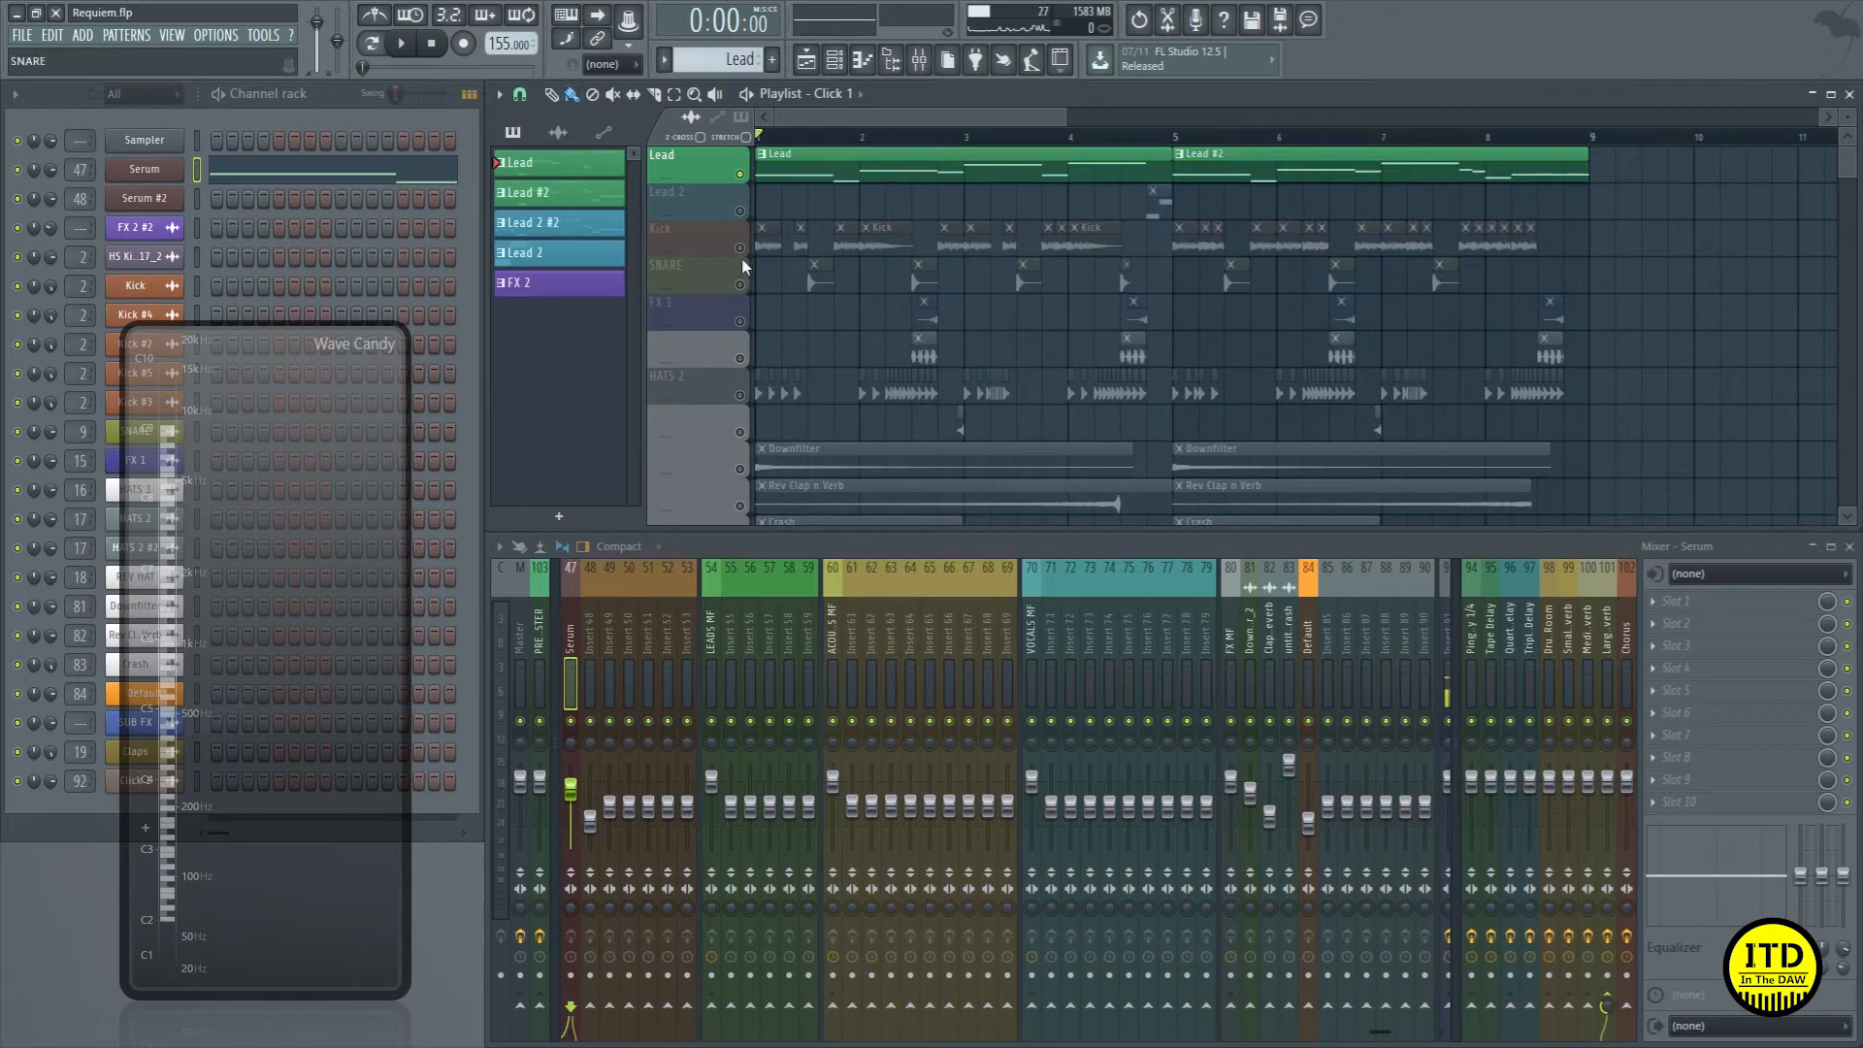
{"action": "left_click", "coordinate": [723, 241]}
{"action": "key", "text": "space"}
Step: Stop playback and open the Fruity parametric EQ 2 and Fruity Love Philter on the HS Kicks mixer insert
{"action": "scroll", "coordinate": [637, 621], "scroll_direction": "up", "scroll_amount": 10}
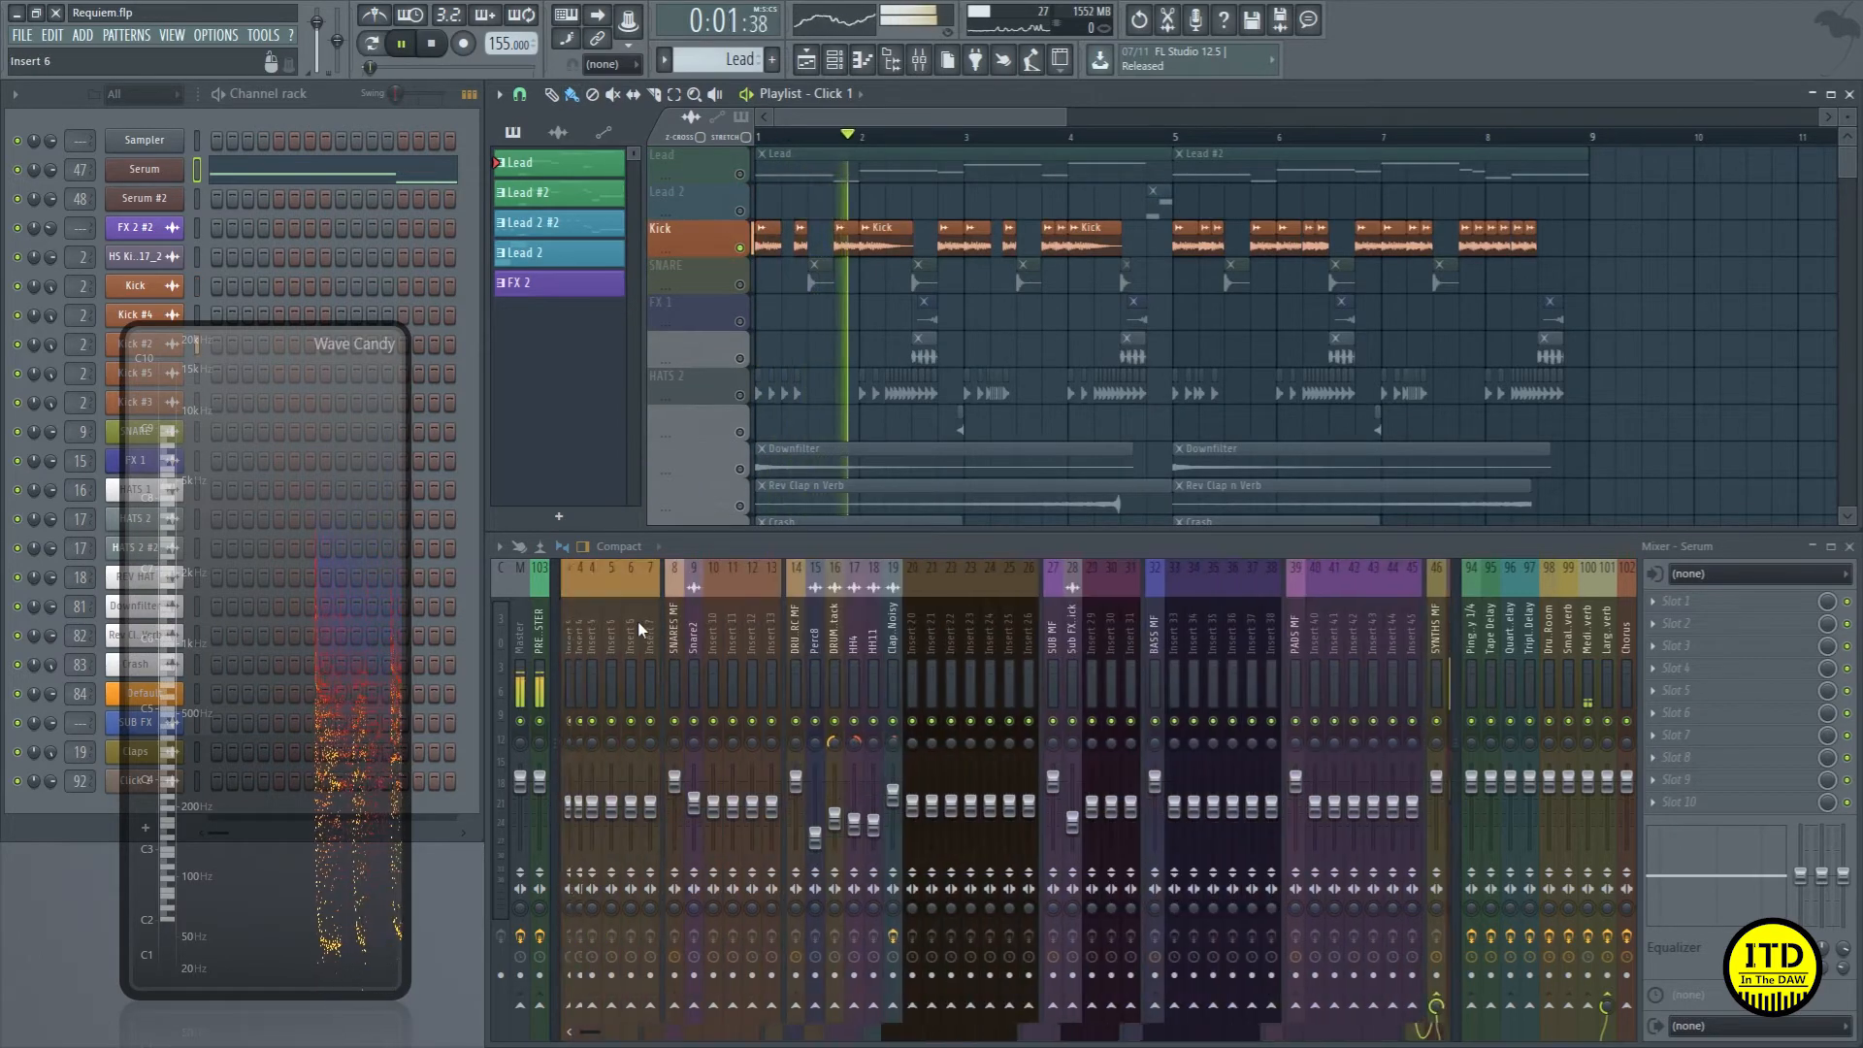
{"action": "scroll", "coordinate": [638, 620], "scroll_direction": "up", "scroll_amount": 3}
{"action": "left_click", "coordinate": [593, 636]}
{"action": "key", "text": "space"}
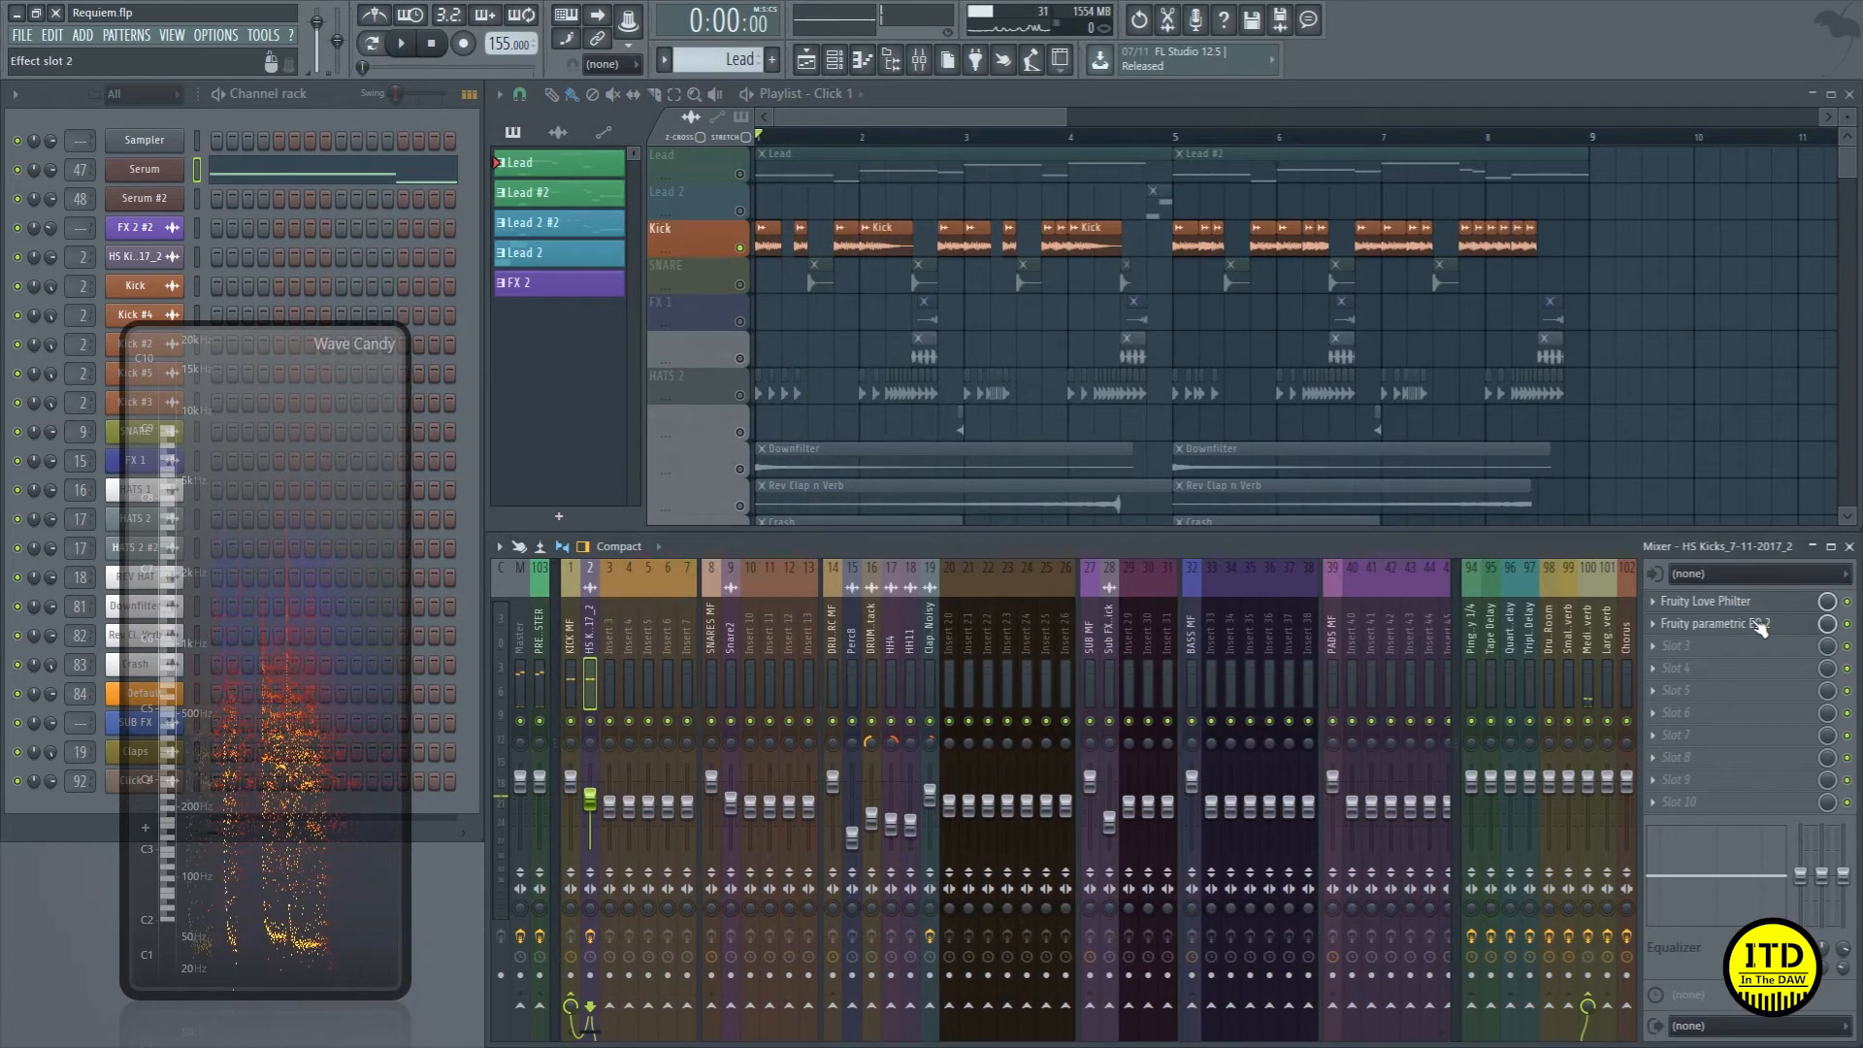
{"action": "left_click", "coordinate": [1759, 625]}
{"action": "left_click", "coordinate": [1688, 600]}
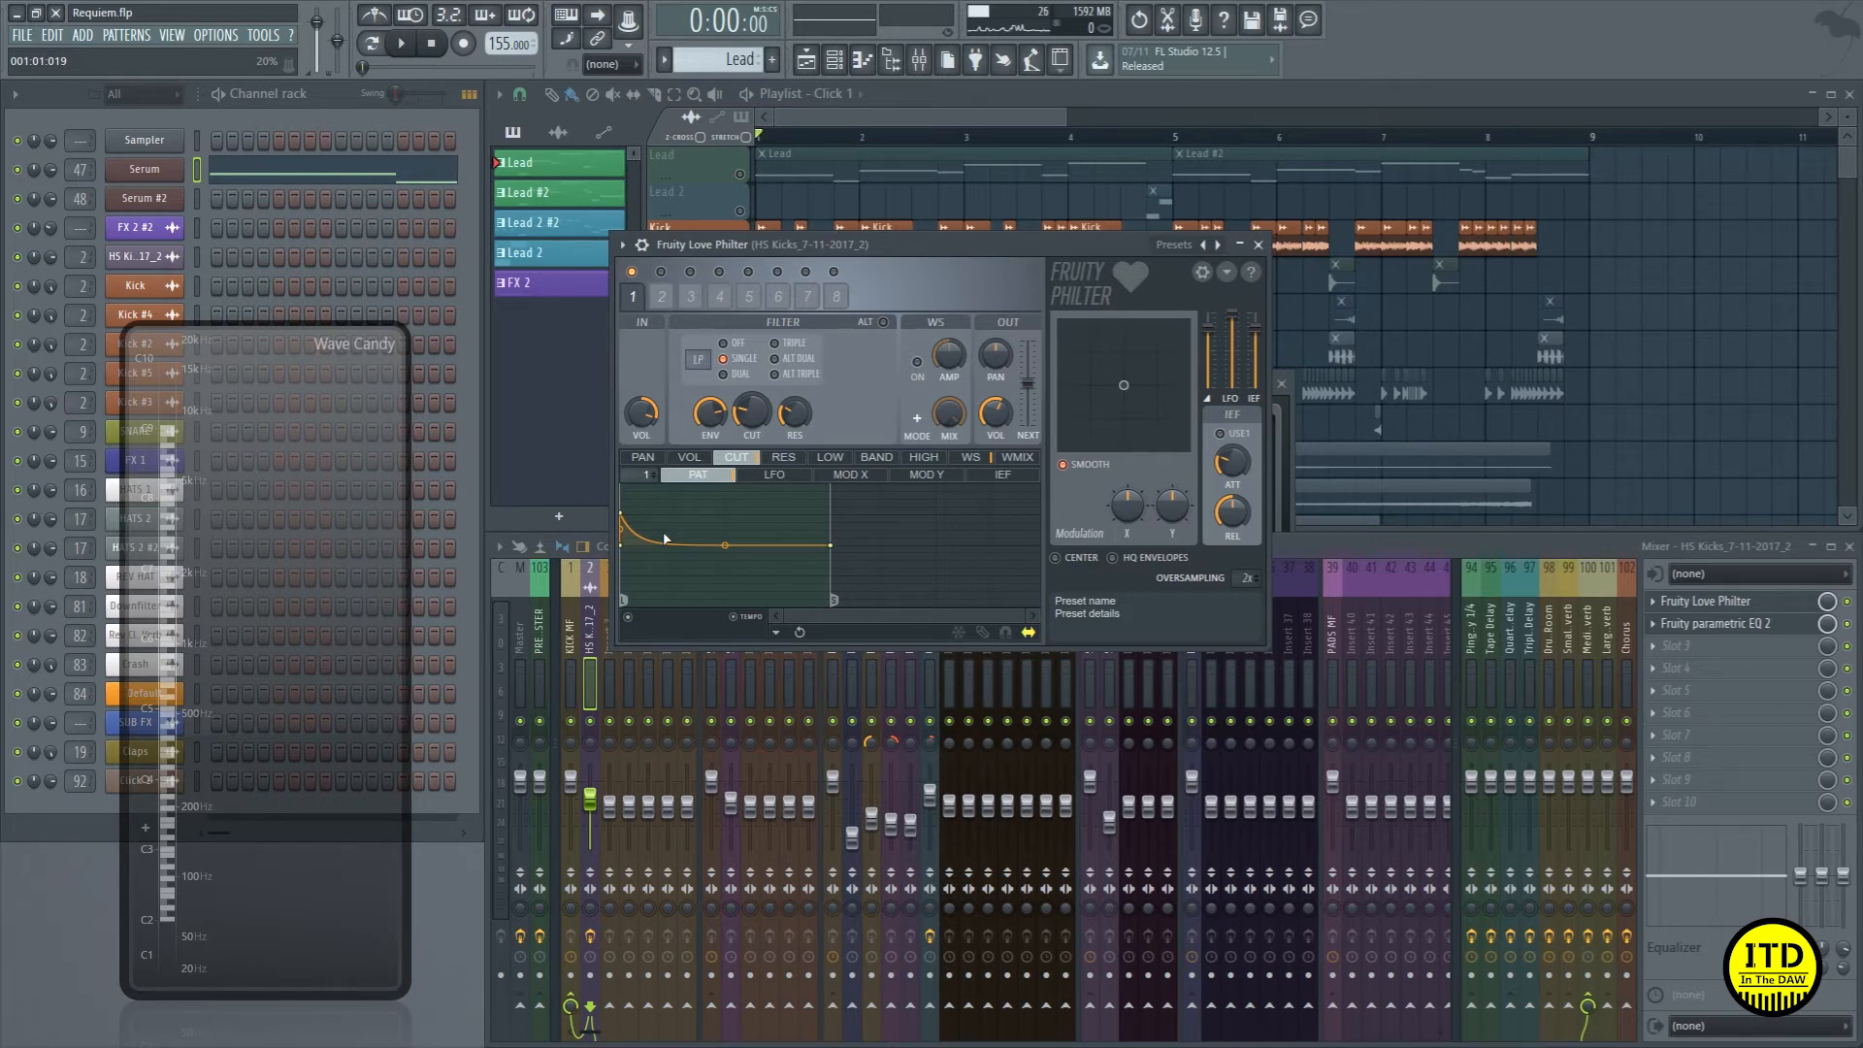
Step: Play the kicks while examining the Fruity Love Philter's filter settings, and close both effect windows
{"action": "key", "text": "space"}
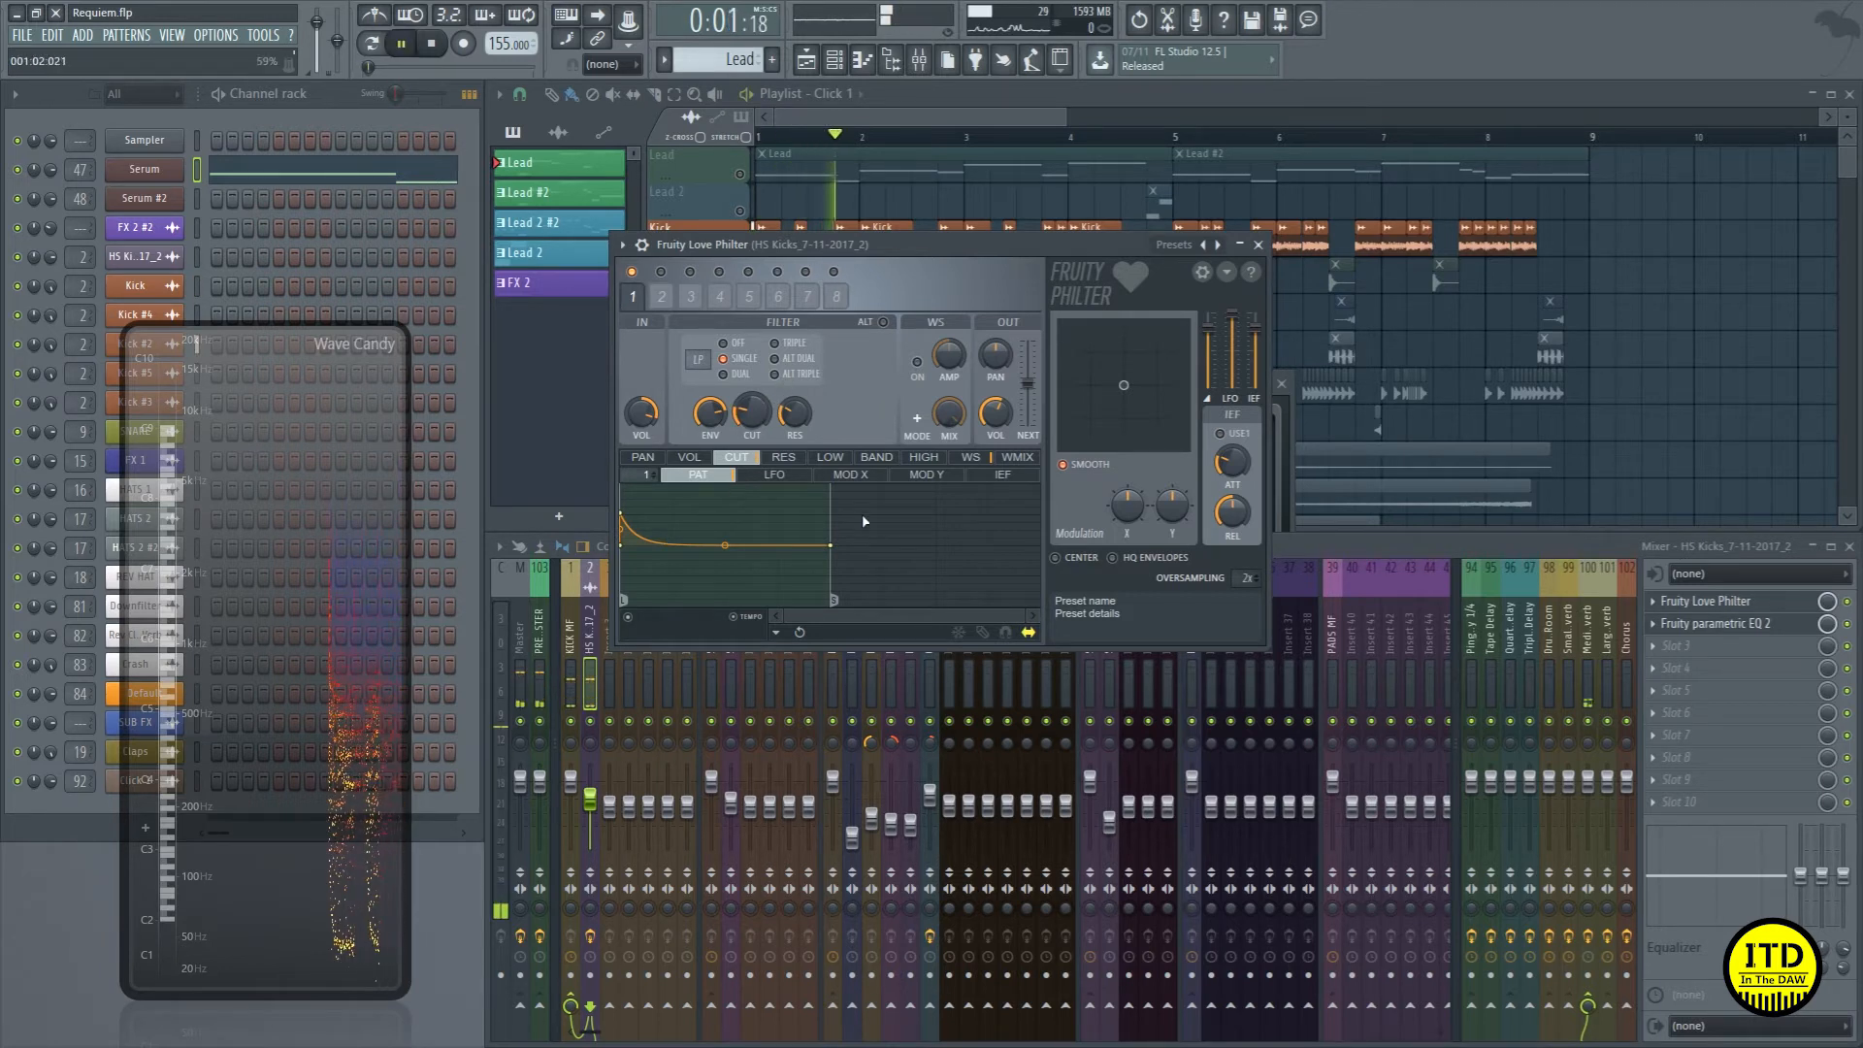
{"action": "mouse_move", "coordinate": [764, 415]}
{"action": "left_mouse_down"}
{"action": "mouse_move", "coordinate": [765, 384]}
{"action": "mouse_move", "coordinate": [764, 408]}
{"action": "left_mouse_up"}
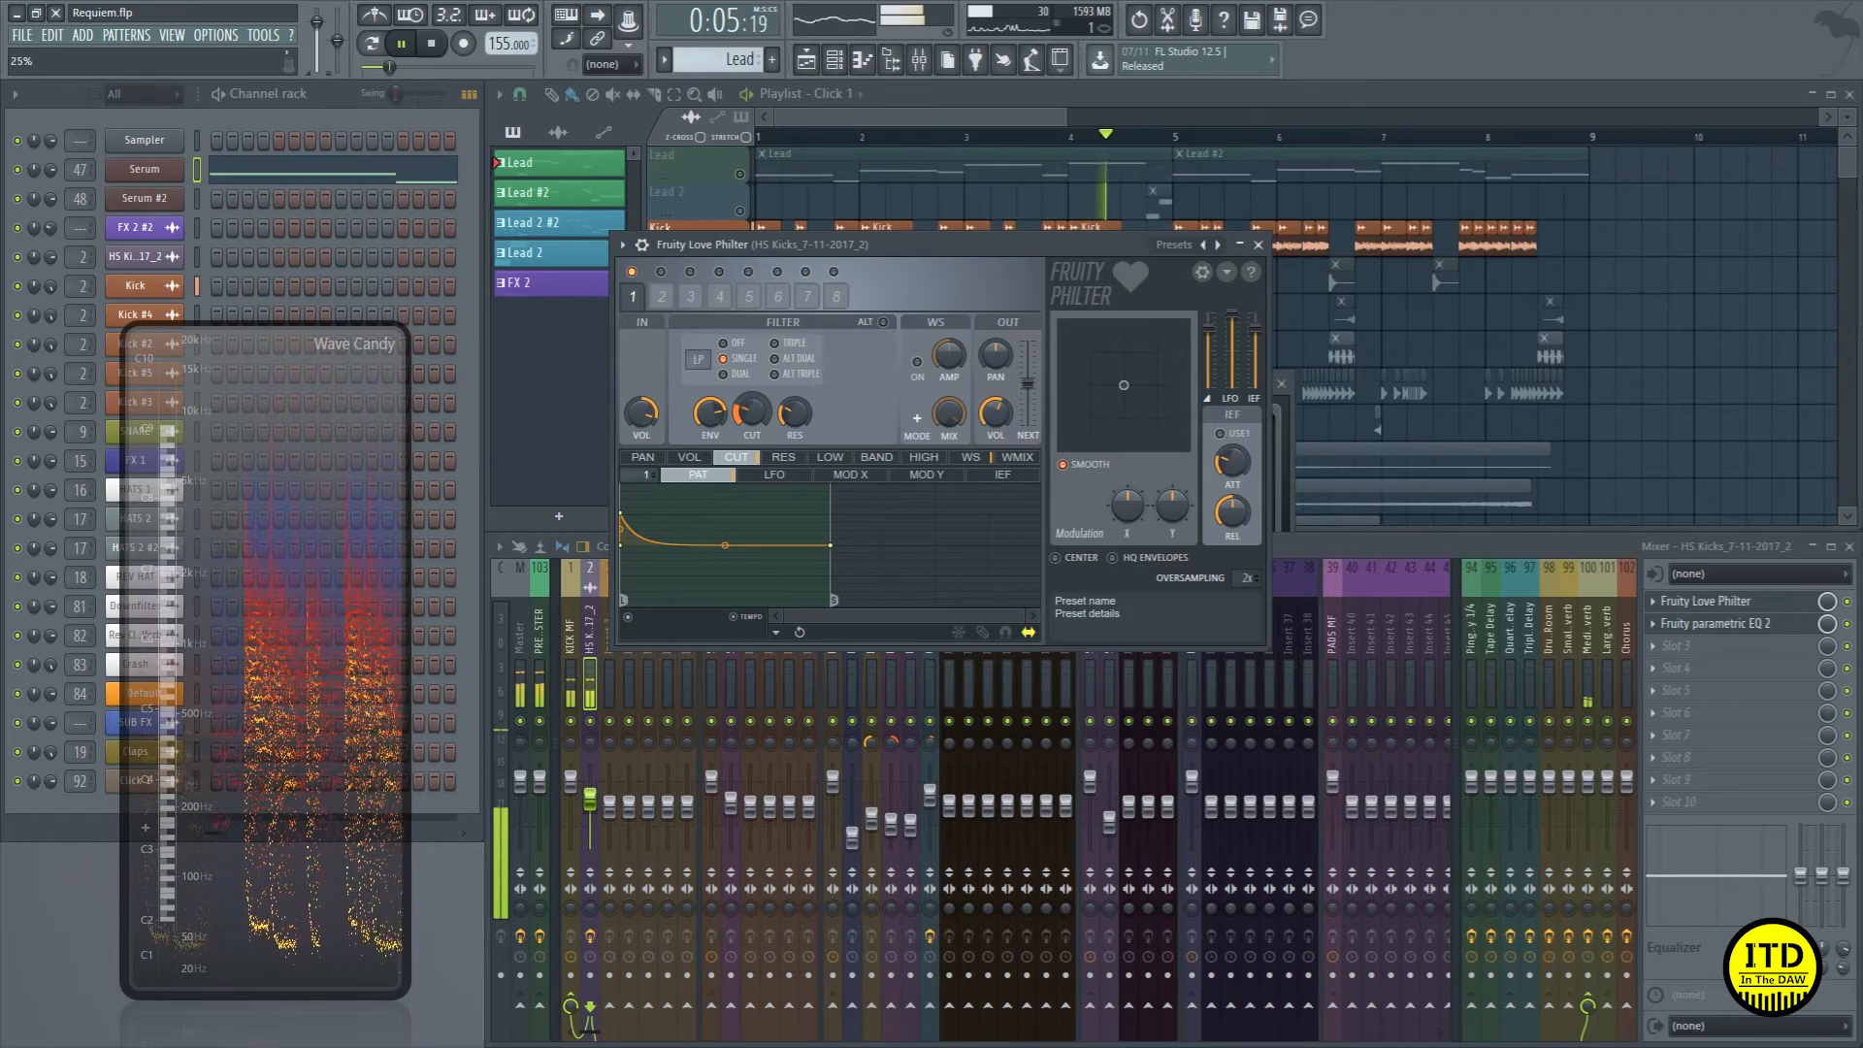
{"action": "key", "text": "space"}
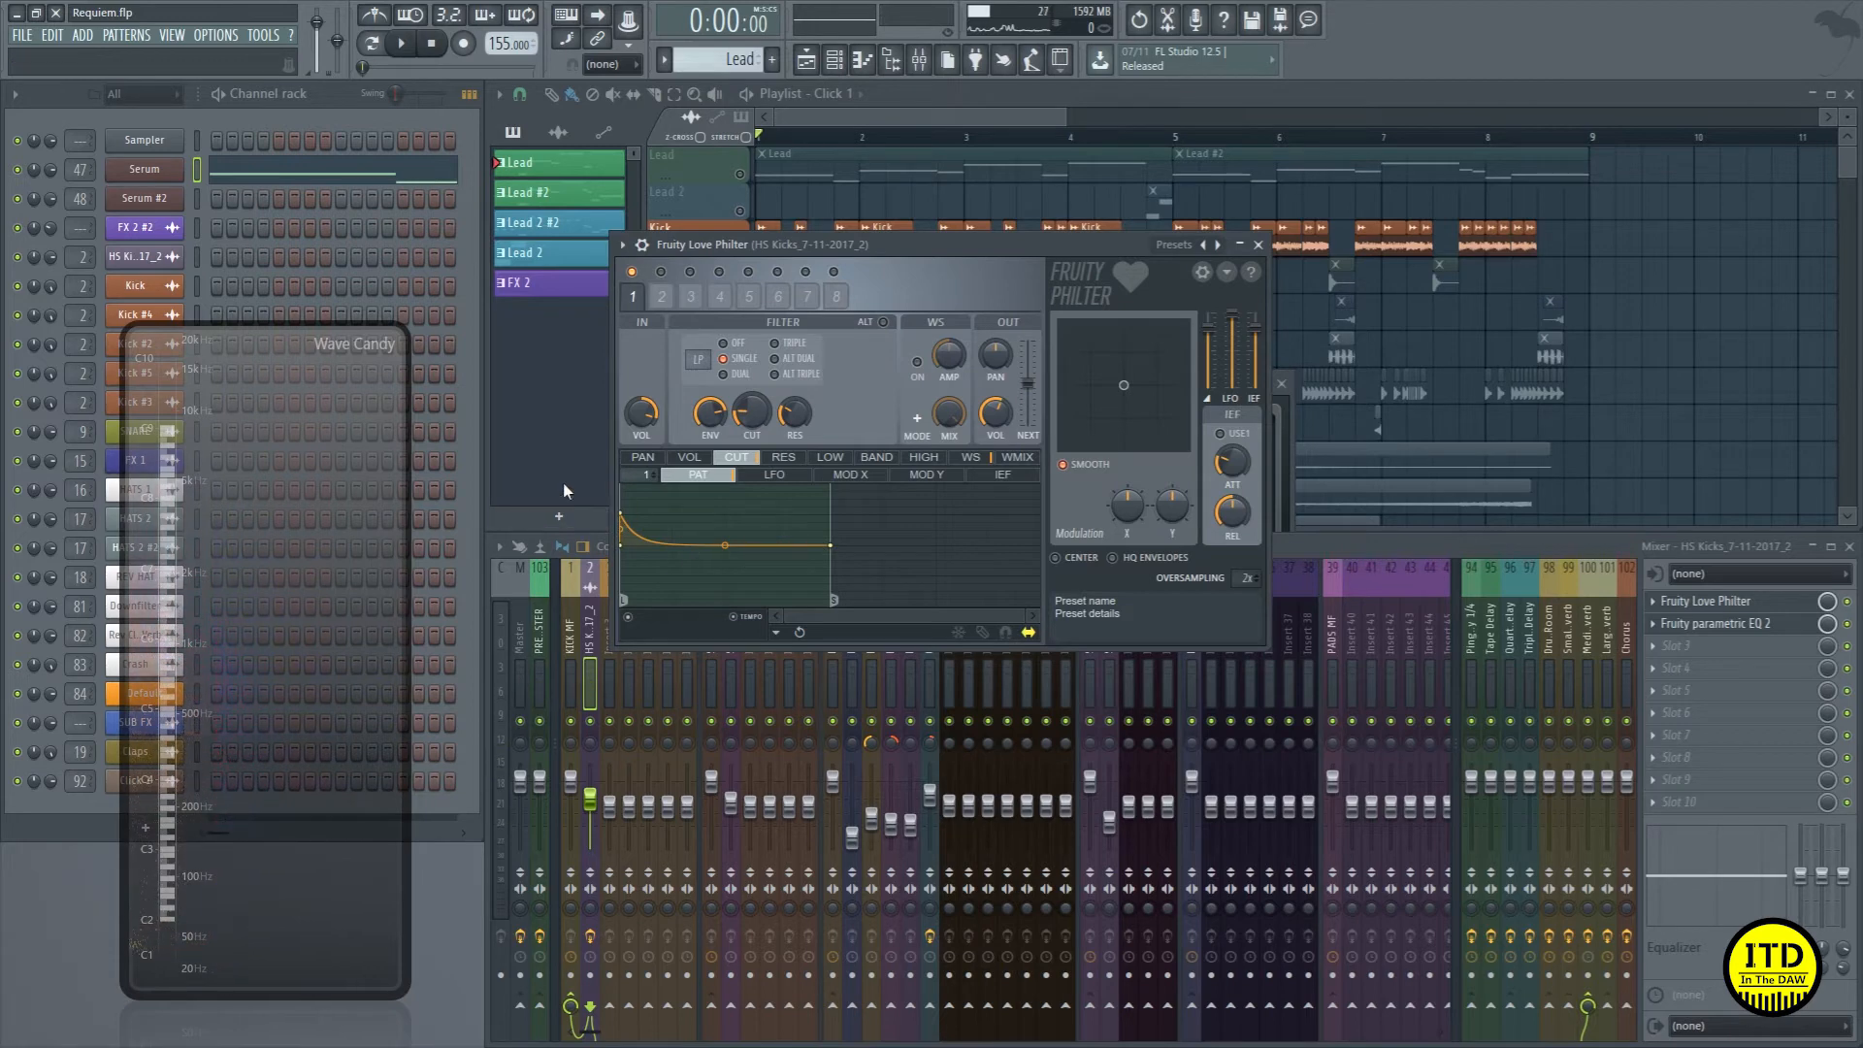
{"action": "left_click", "coordinate": [1257, 245]}
{"action": "left_click", "coordinate": [1282, 384]}
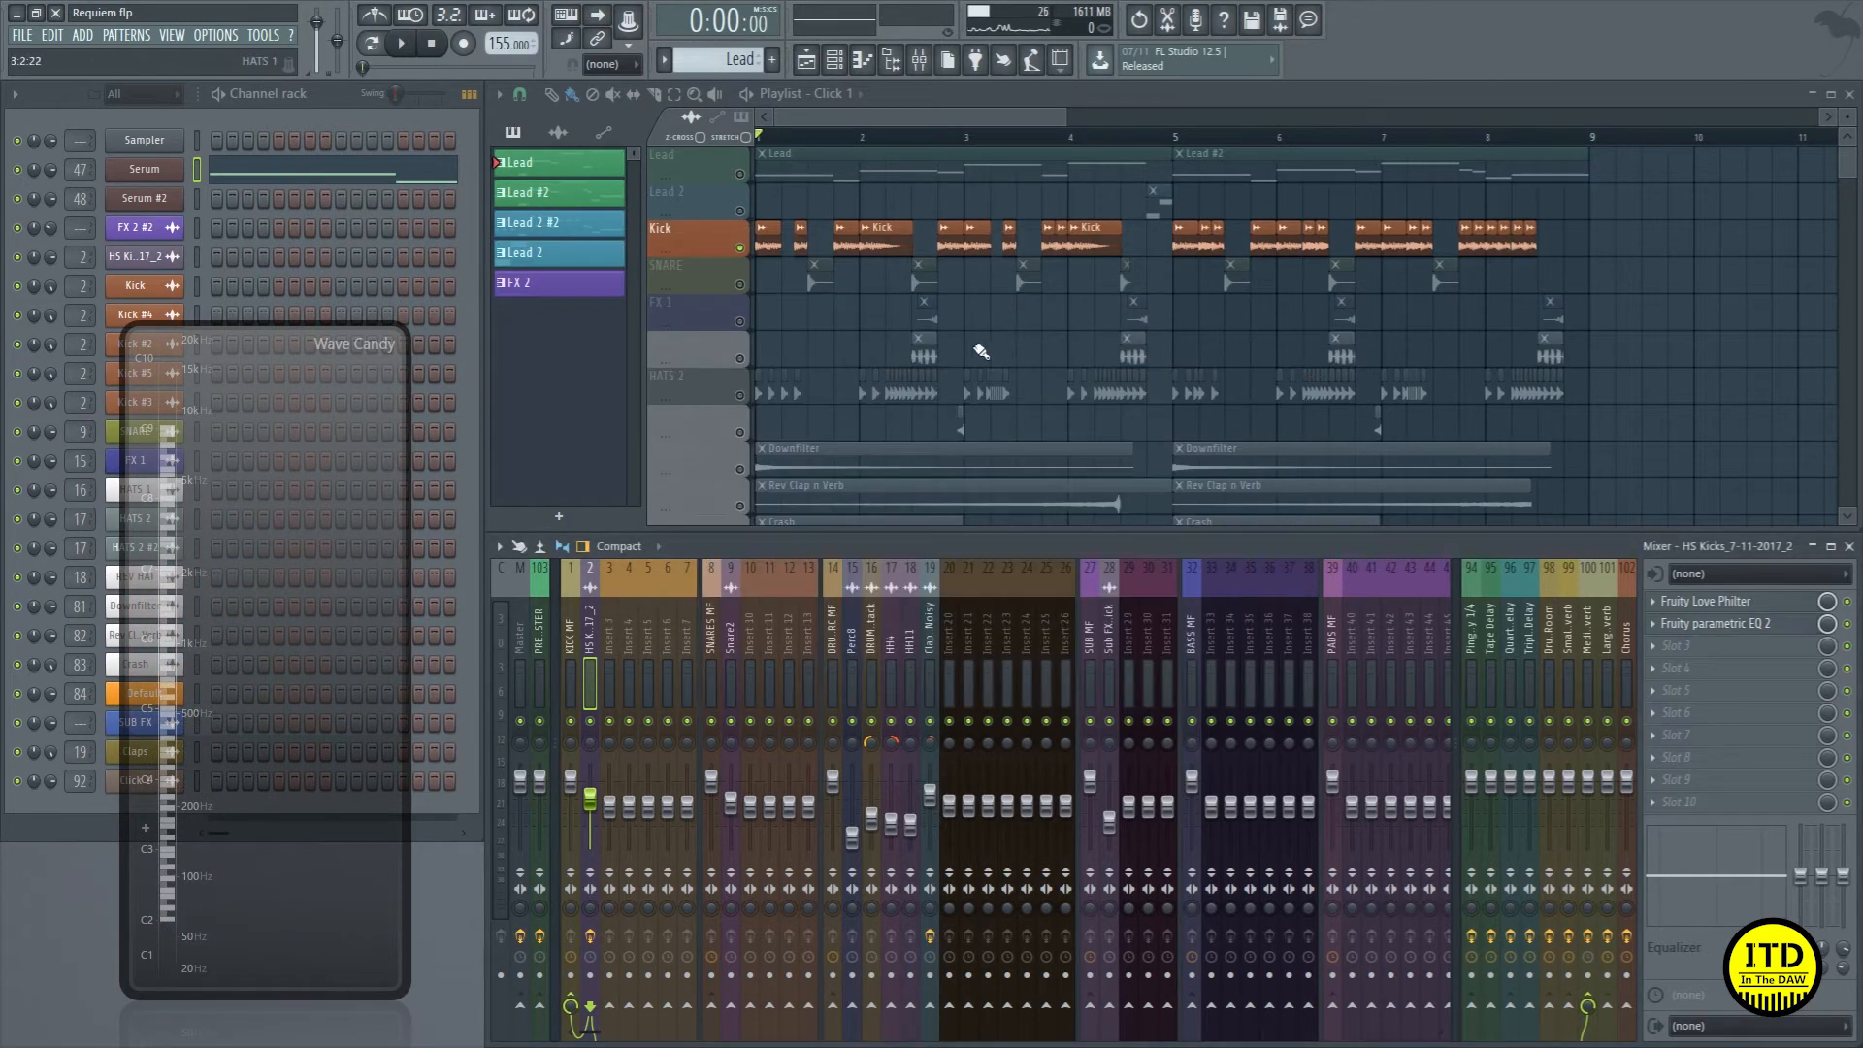
Step: Unmute the SNARE track and play it with the kicks from the start and from bar 5
{"action": "left_click", "coordinate": [741, 285]}
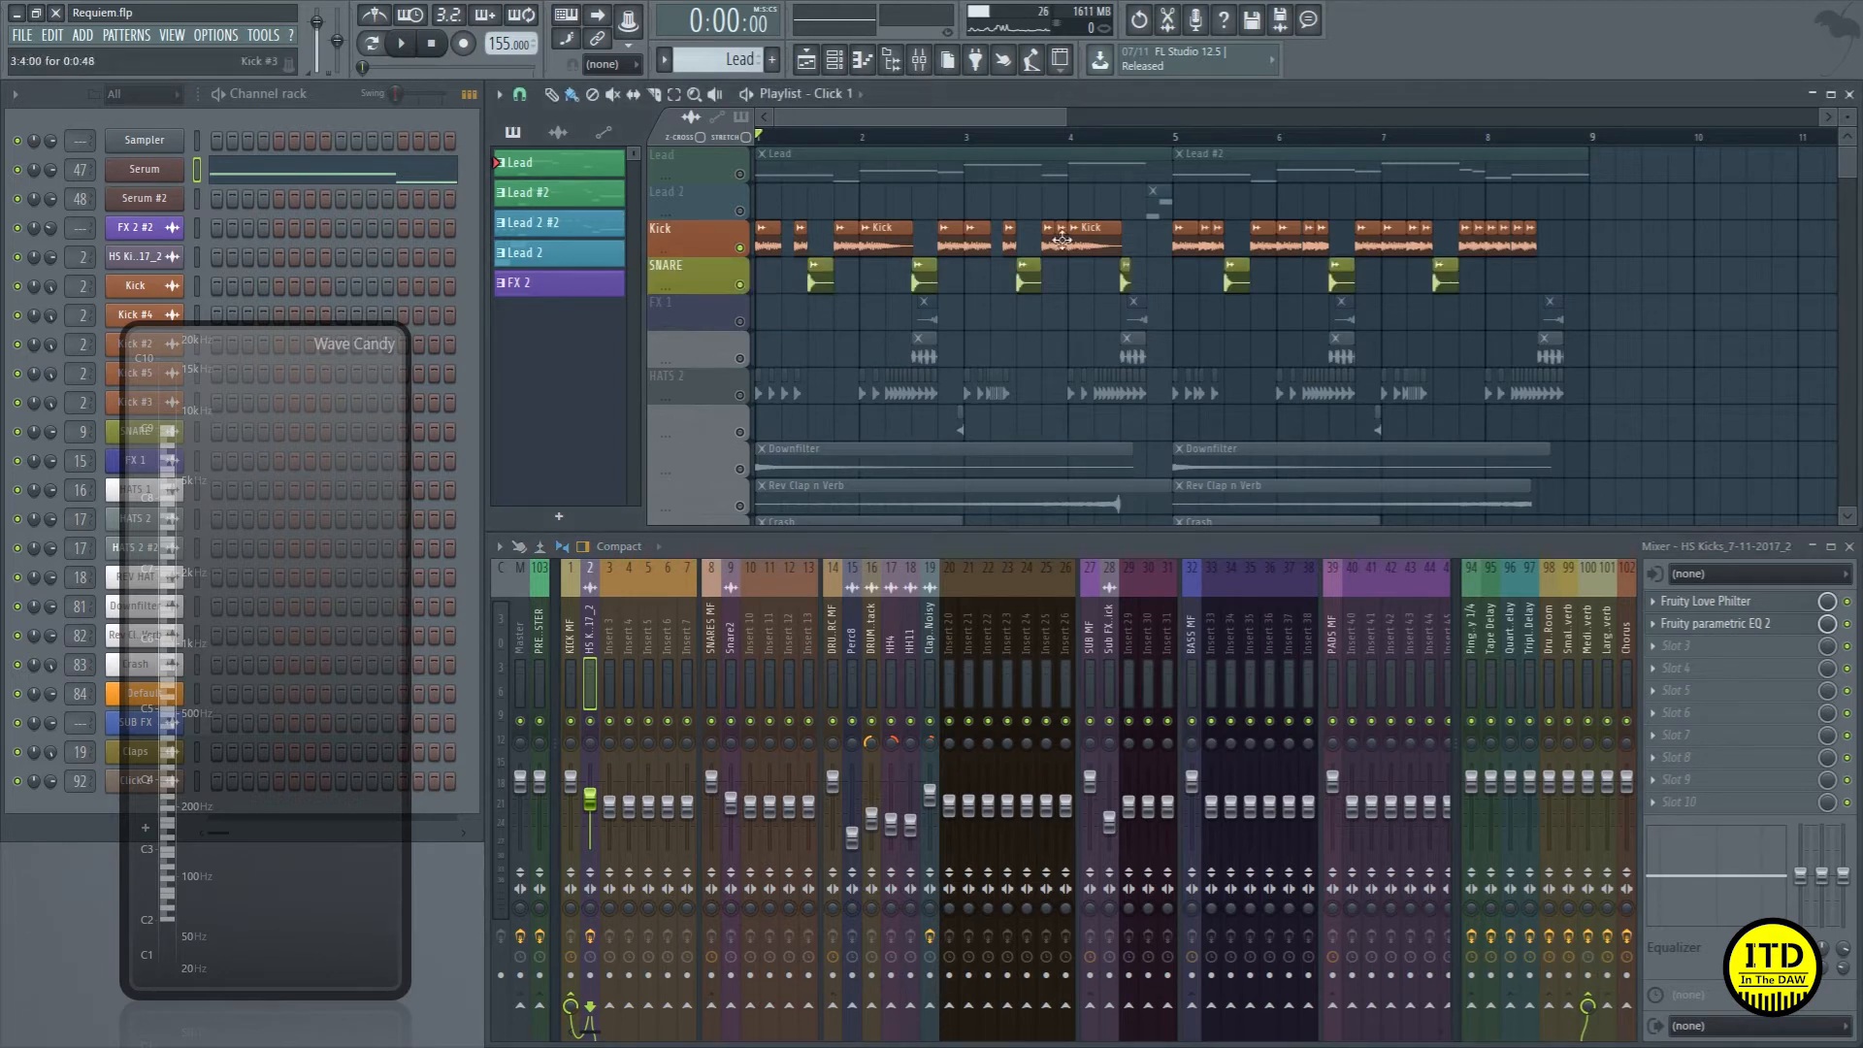
{"action": "key", "text": "space"}
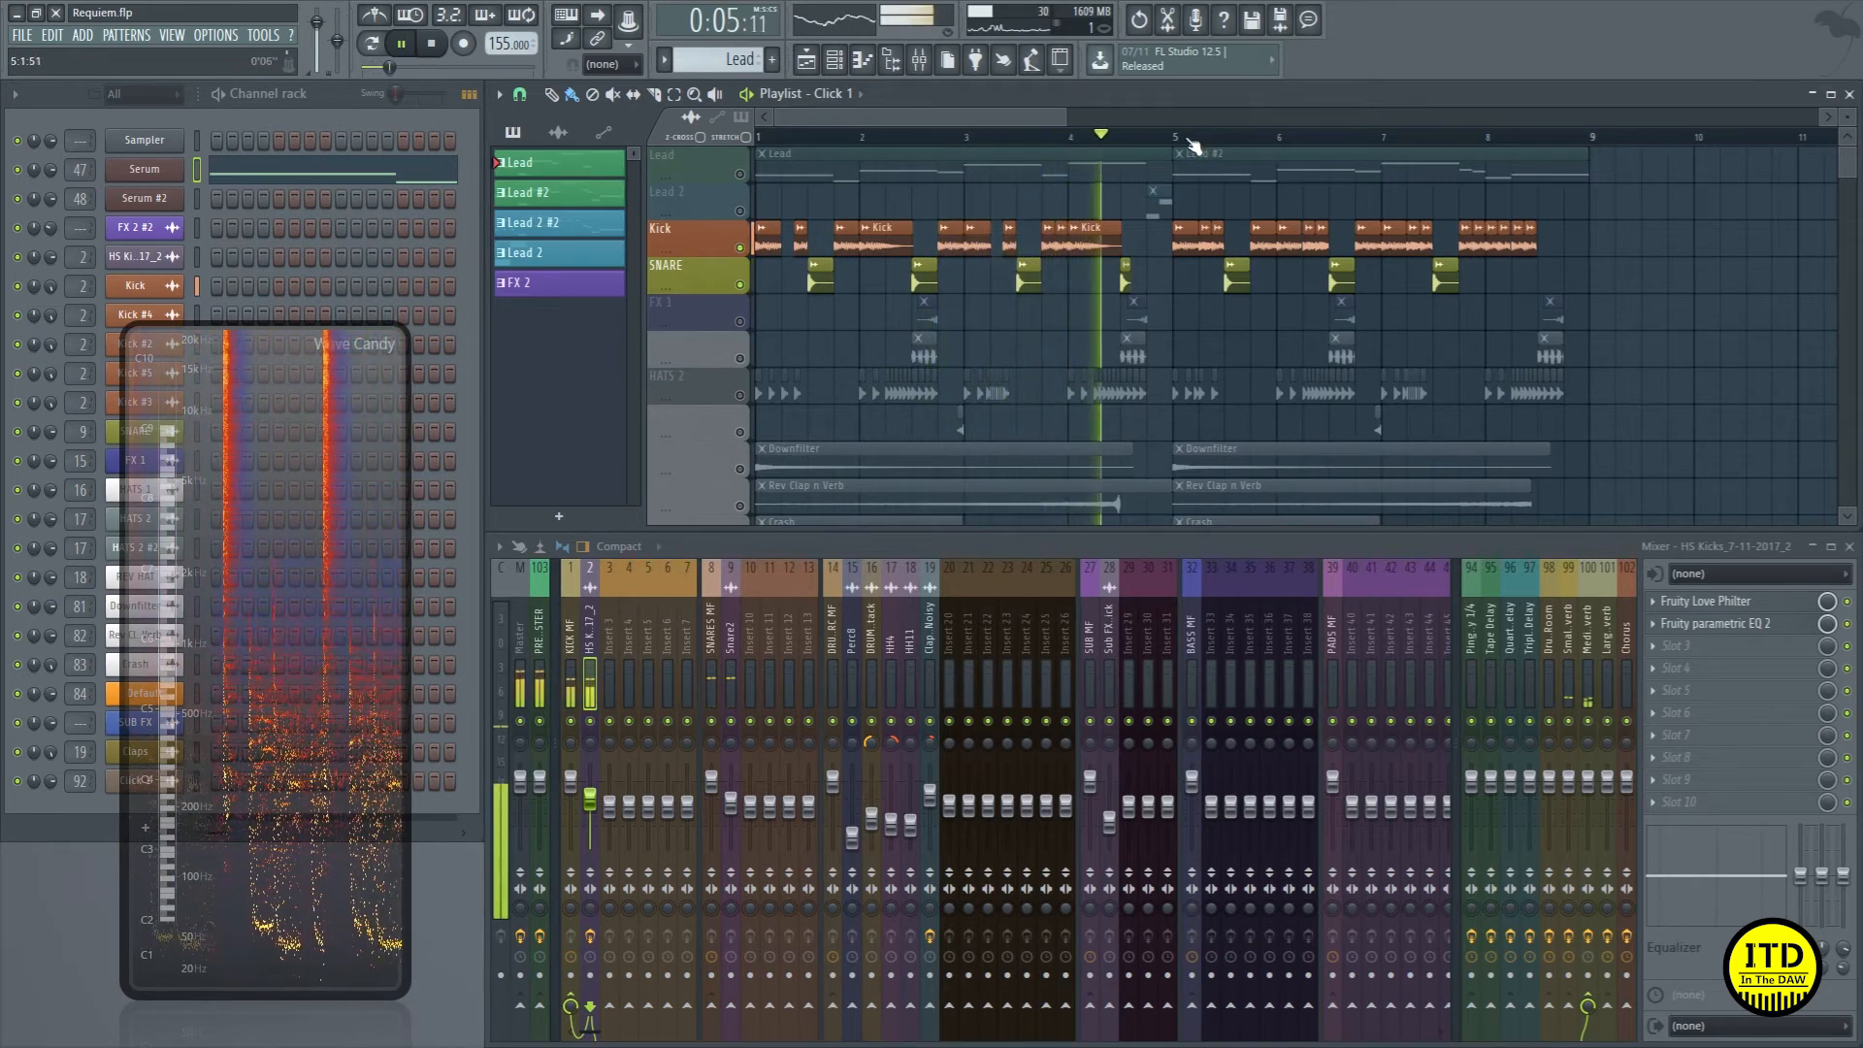
{"action": "key", "text": "space"}
{"action": "left_click", "coordinate": [1177, 138]}
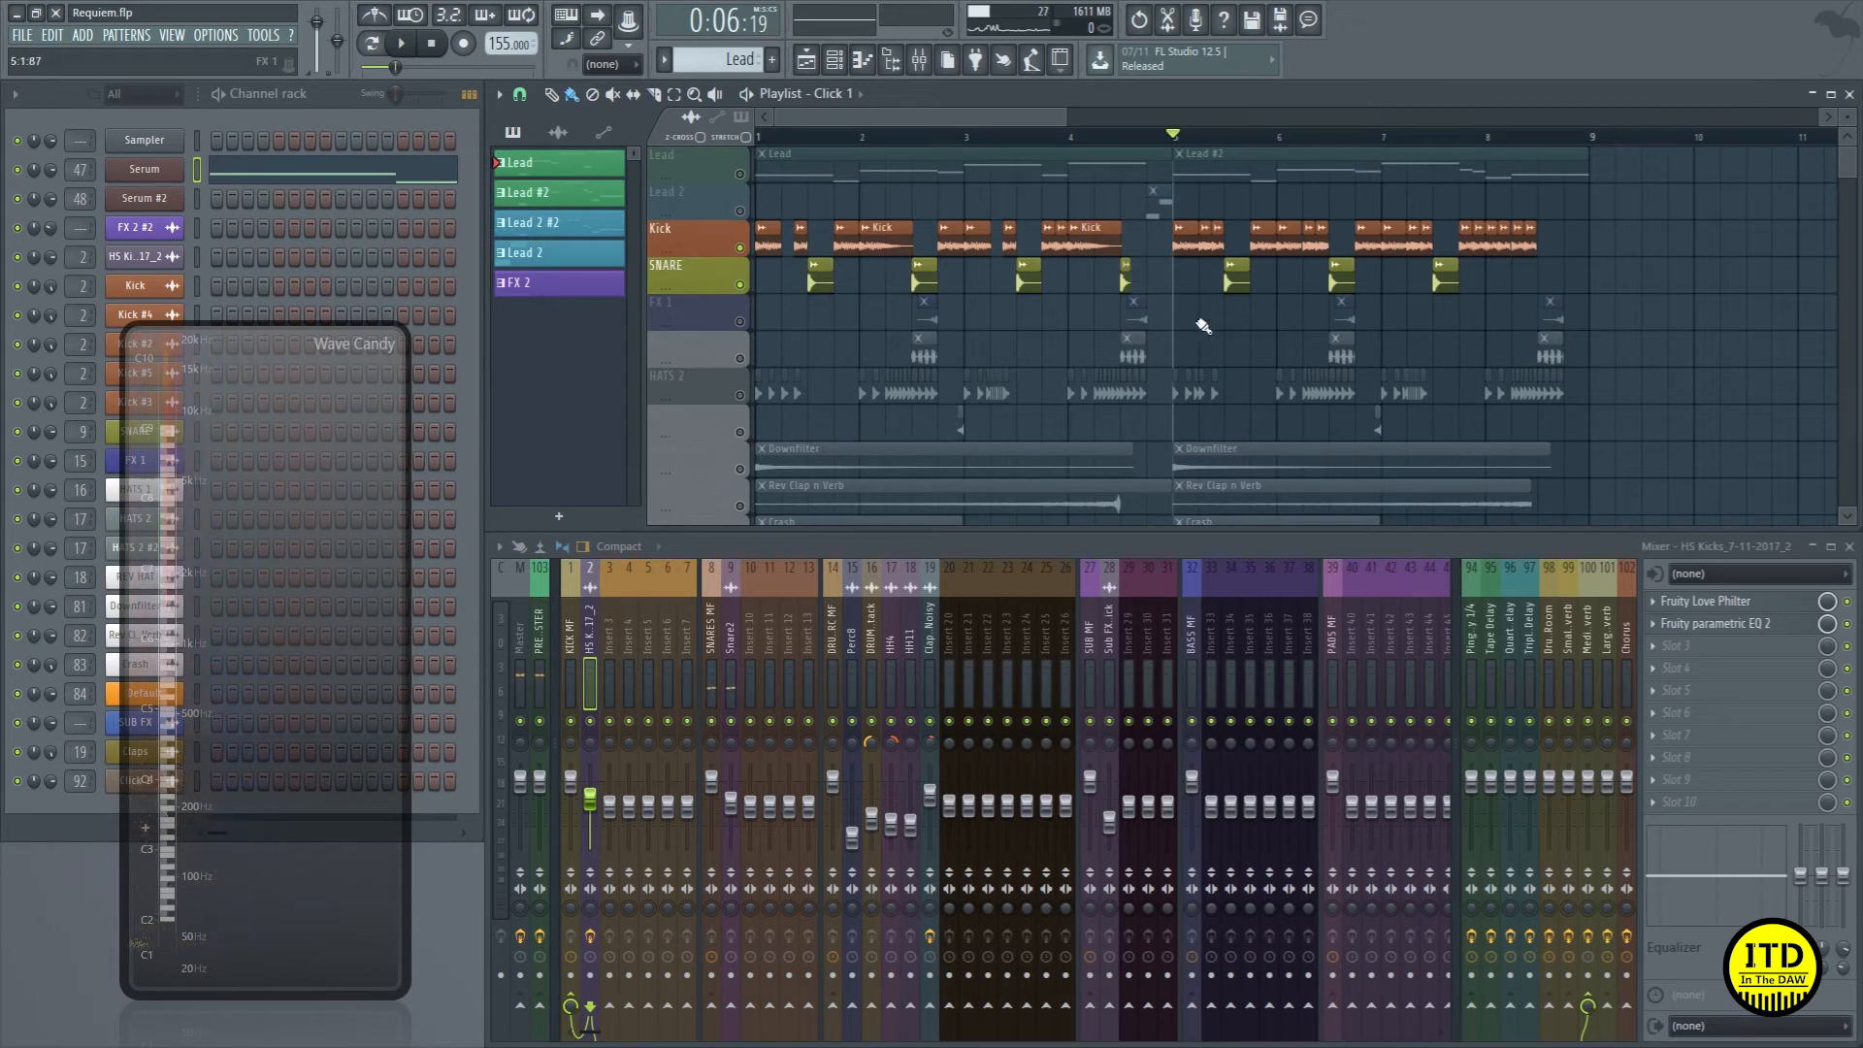
{"action": "key", "text": "space"}
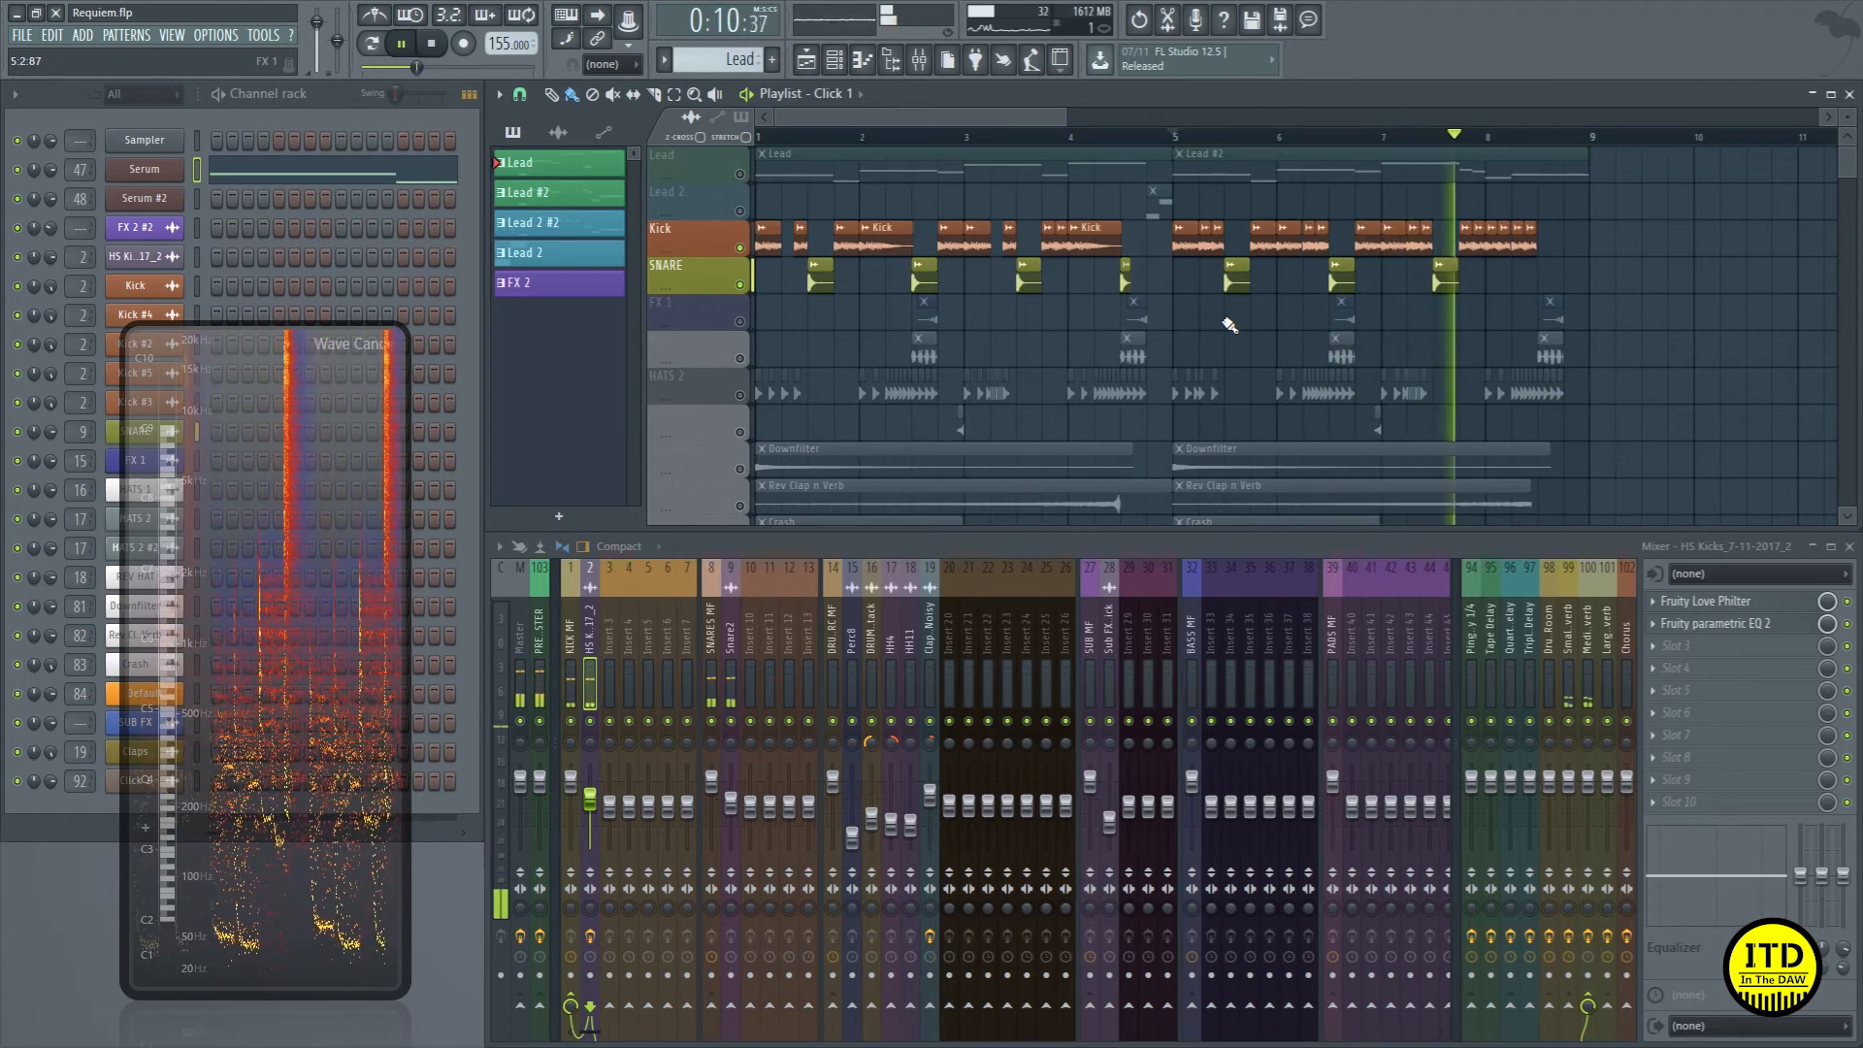
{"action": "key", "text": "space"}
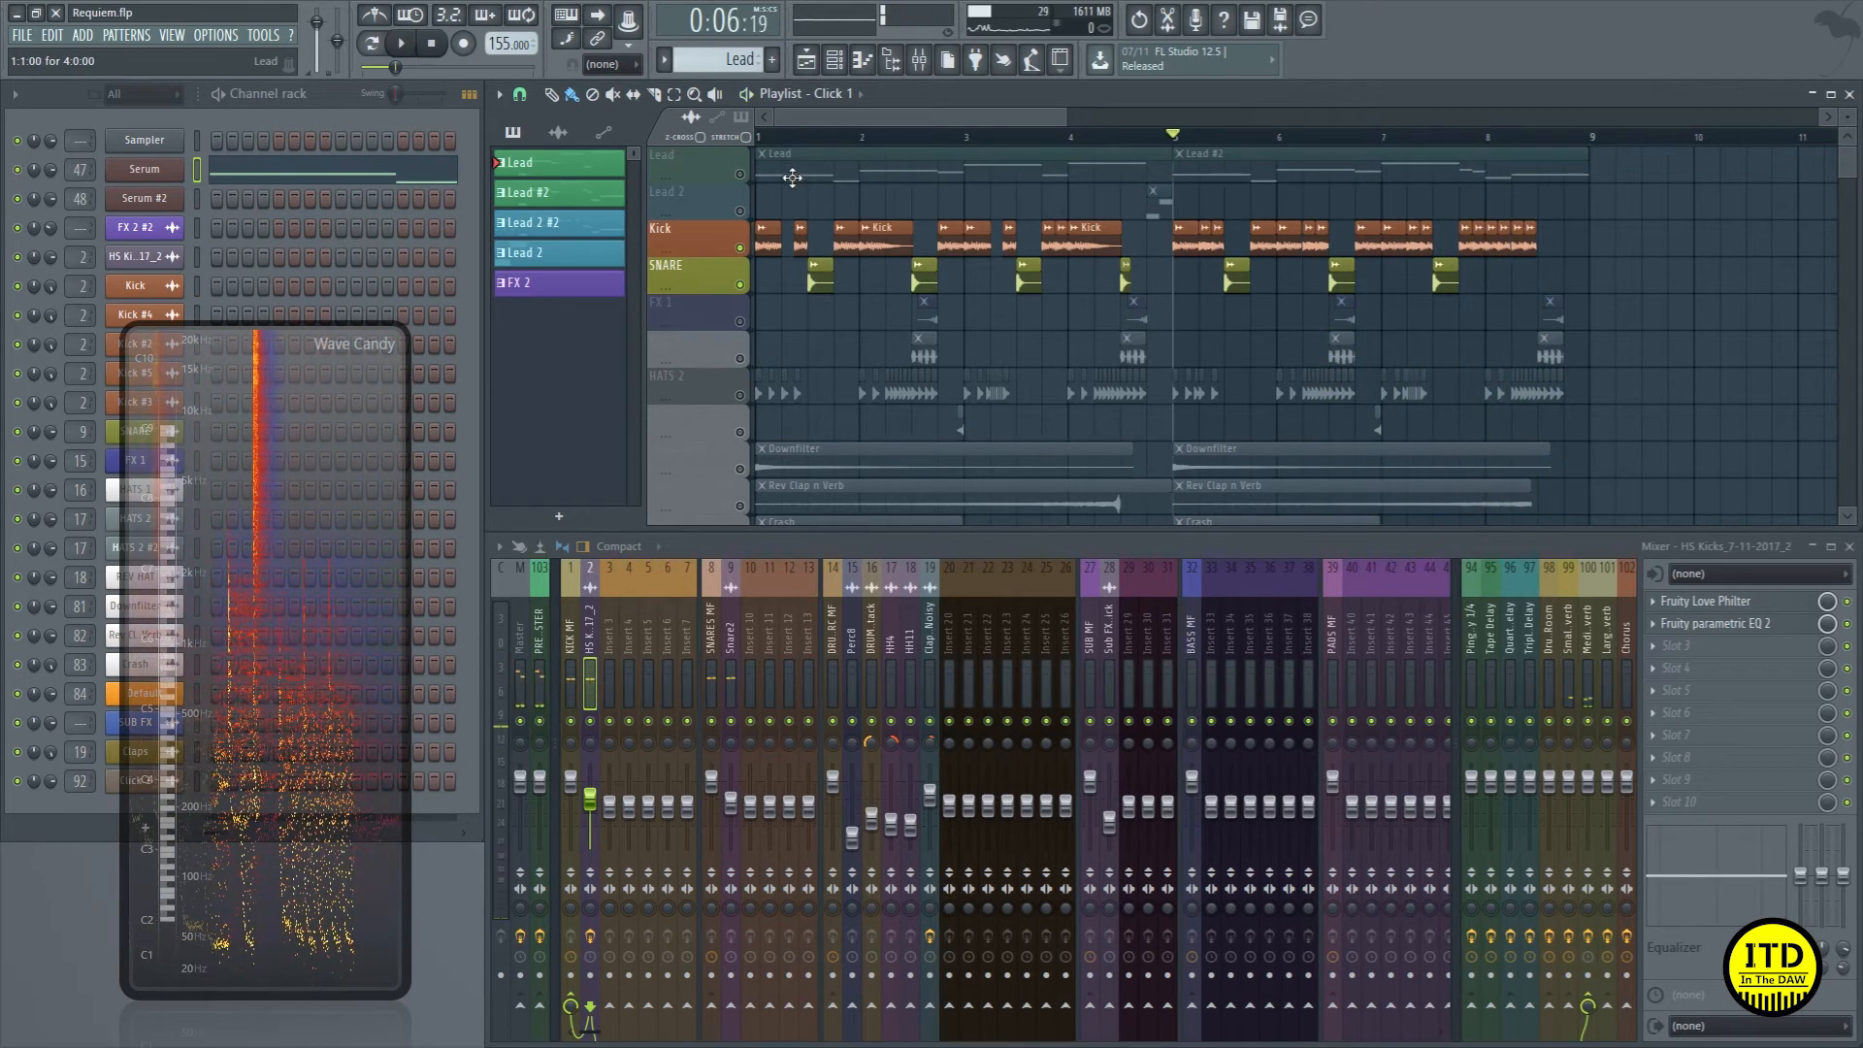
Step: Unmute the FX 1 track and play the drums briefly from the middle of bar 2
{"action": "key", "text": "Home"}
{"action": "left_click", "coordinate": [741, 324]}
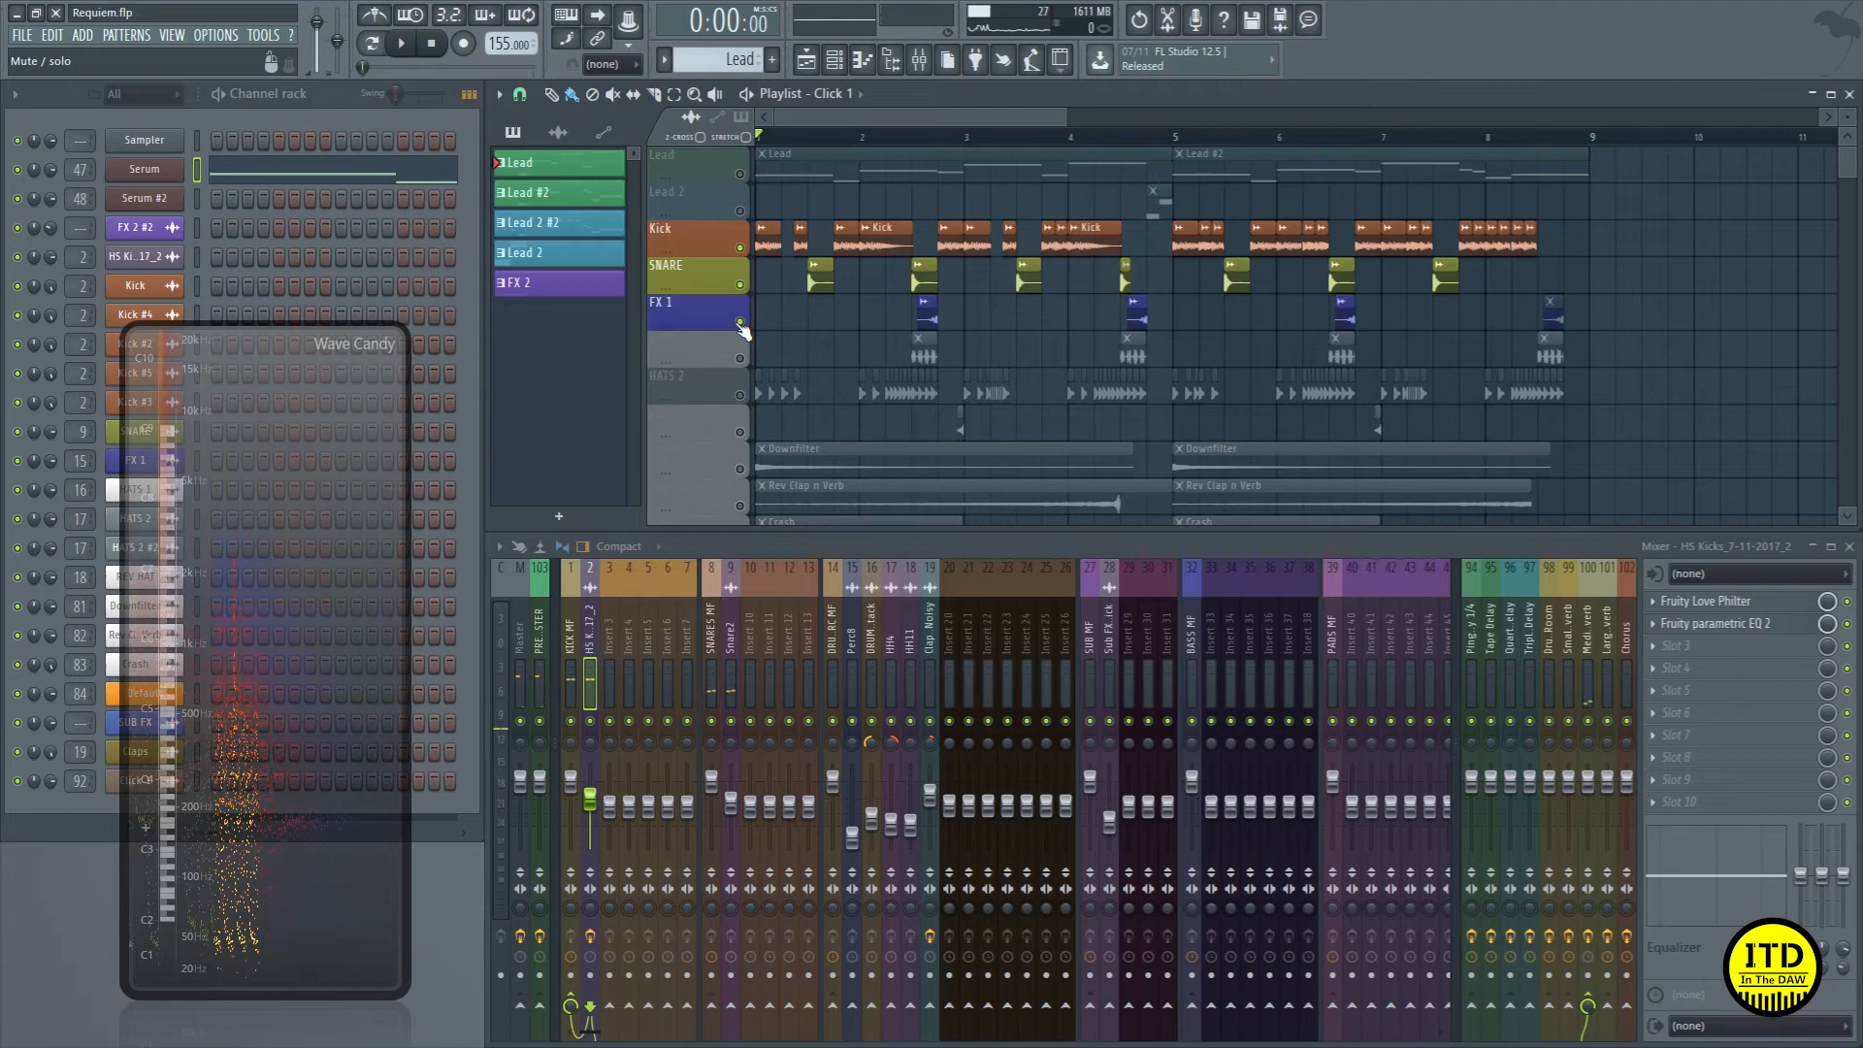
{"action": "left_click", "coordinate": [914, 136]}
{"action": "key", "text": "space"}
{"action": "key", "text": "space"}
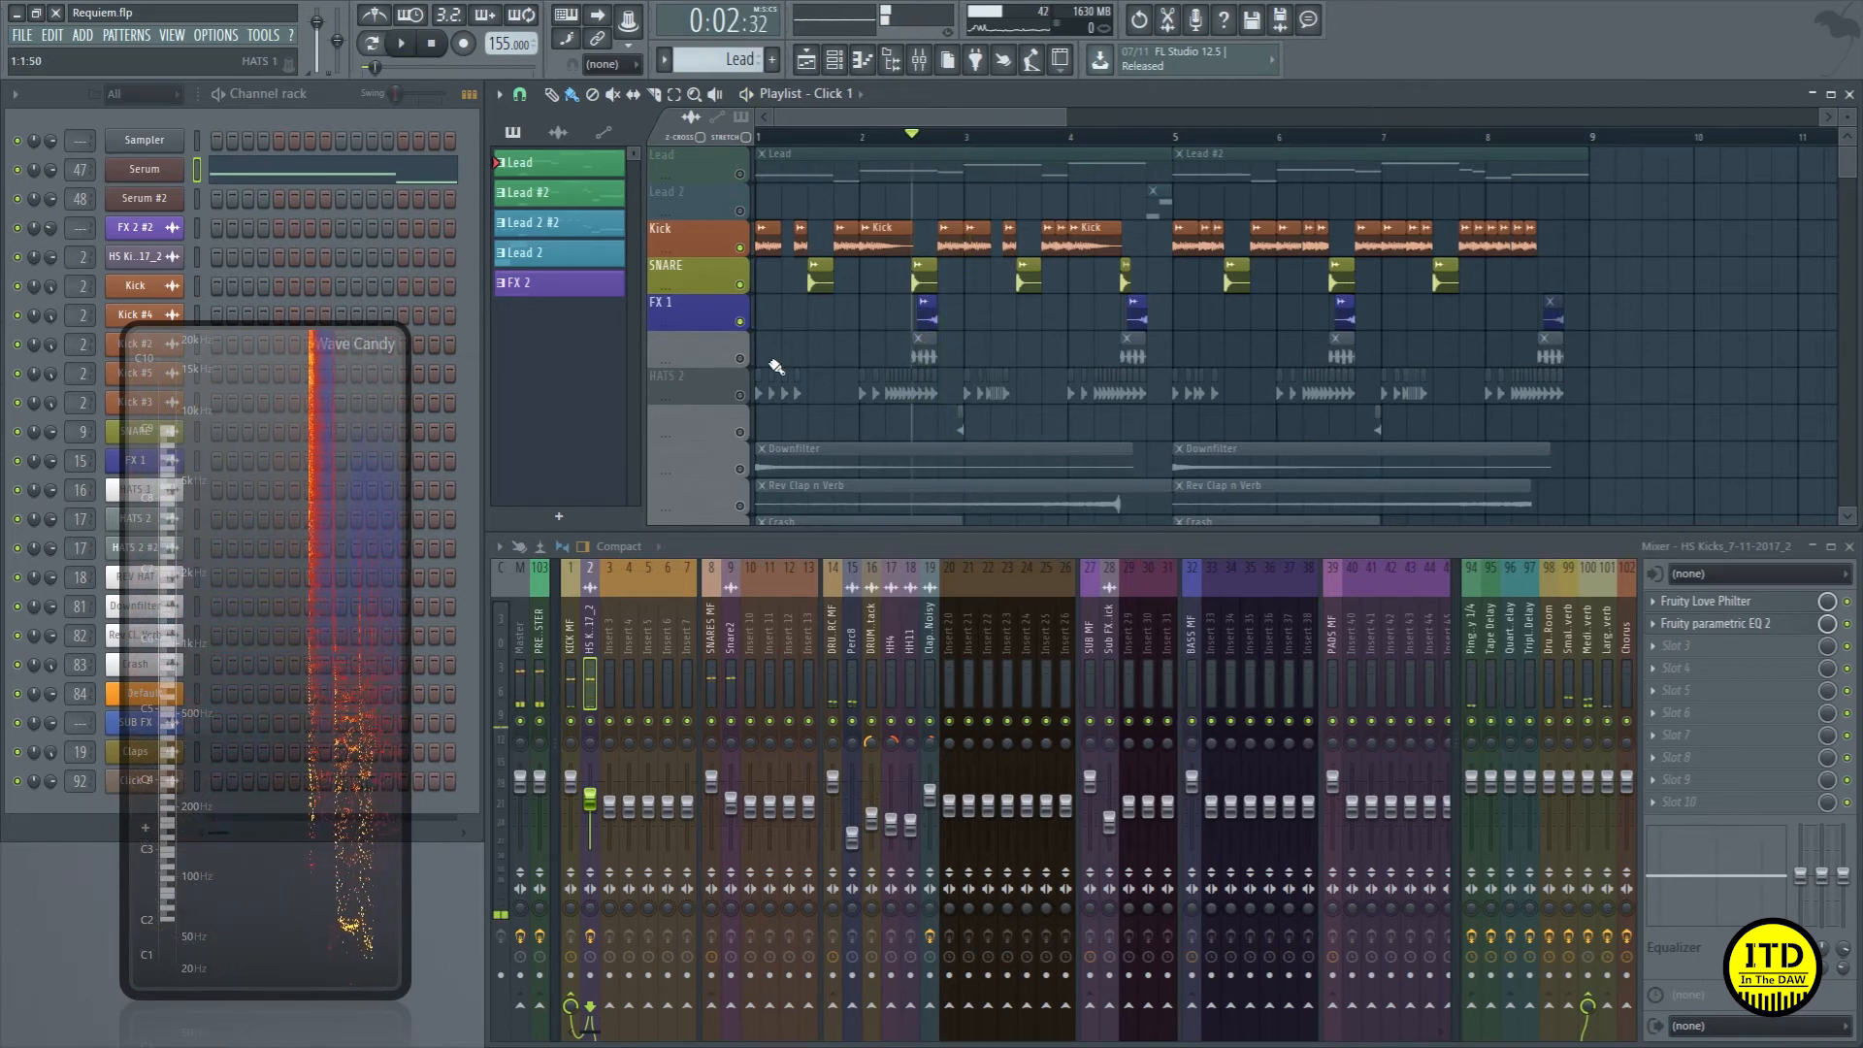
Step: Unmute the HATS 1, HATS 2 and REV HAT tracks and play the drums from the start
{"action": "left_click", "coordinate": [739, 358]}
{"action": "left_click", "coordinate": [740, 395]}
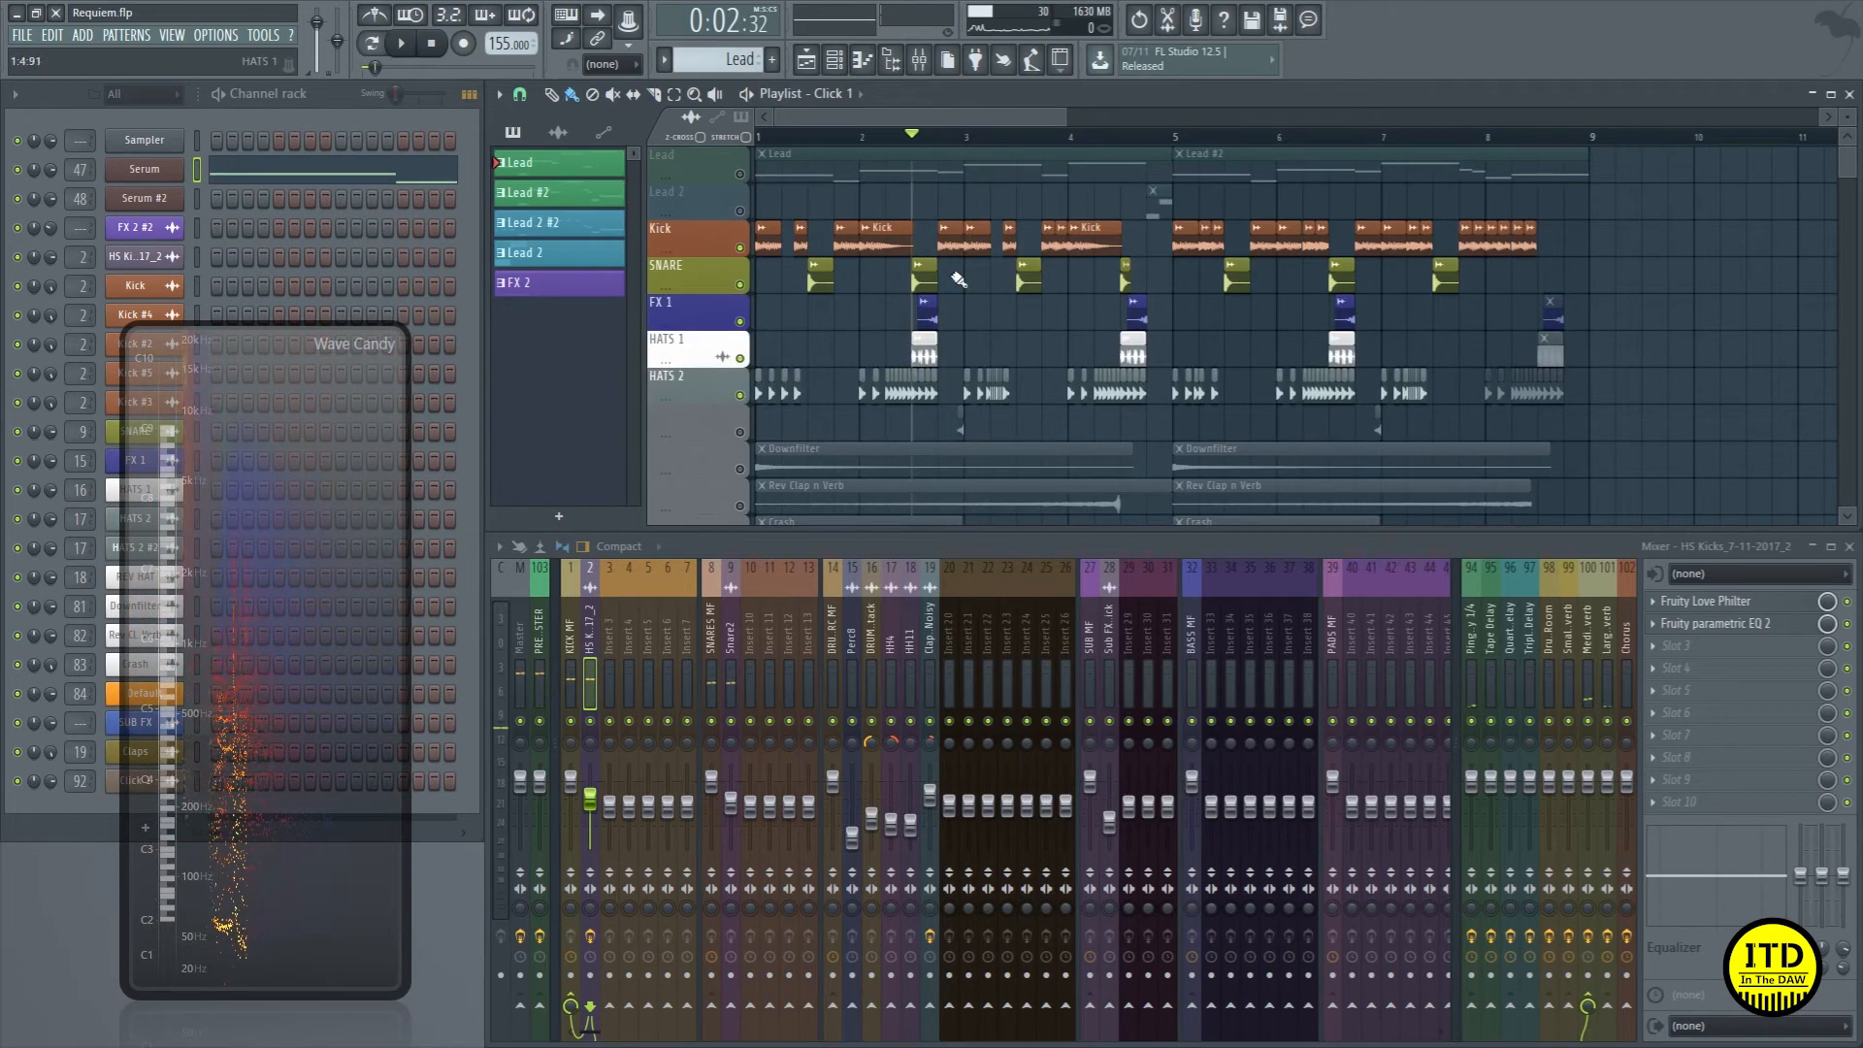
{"action": "key", "text": "Home"}
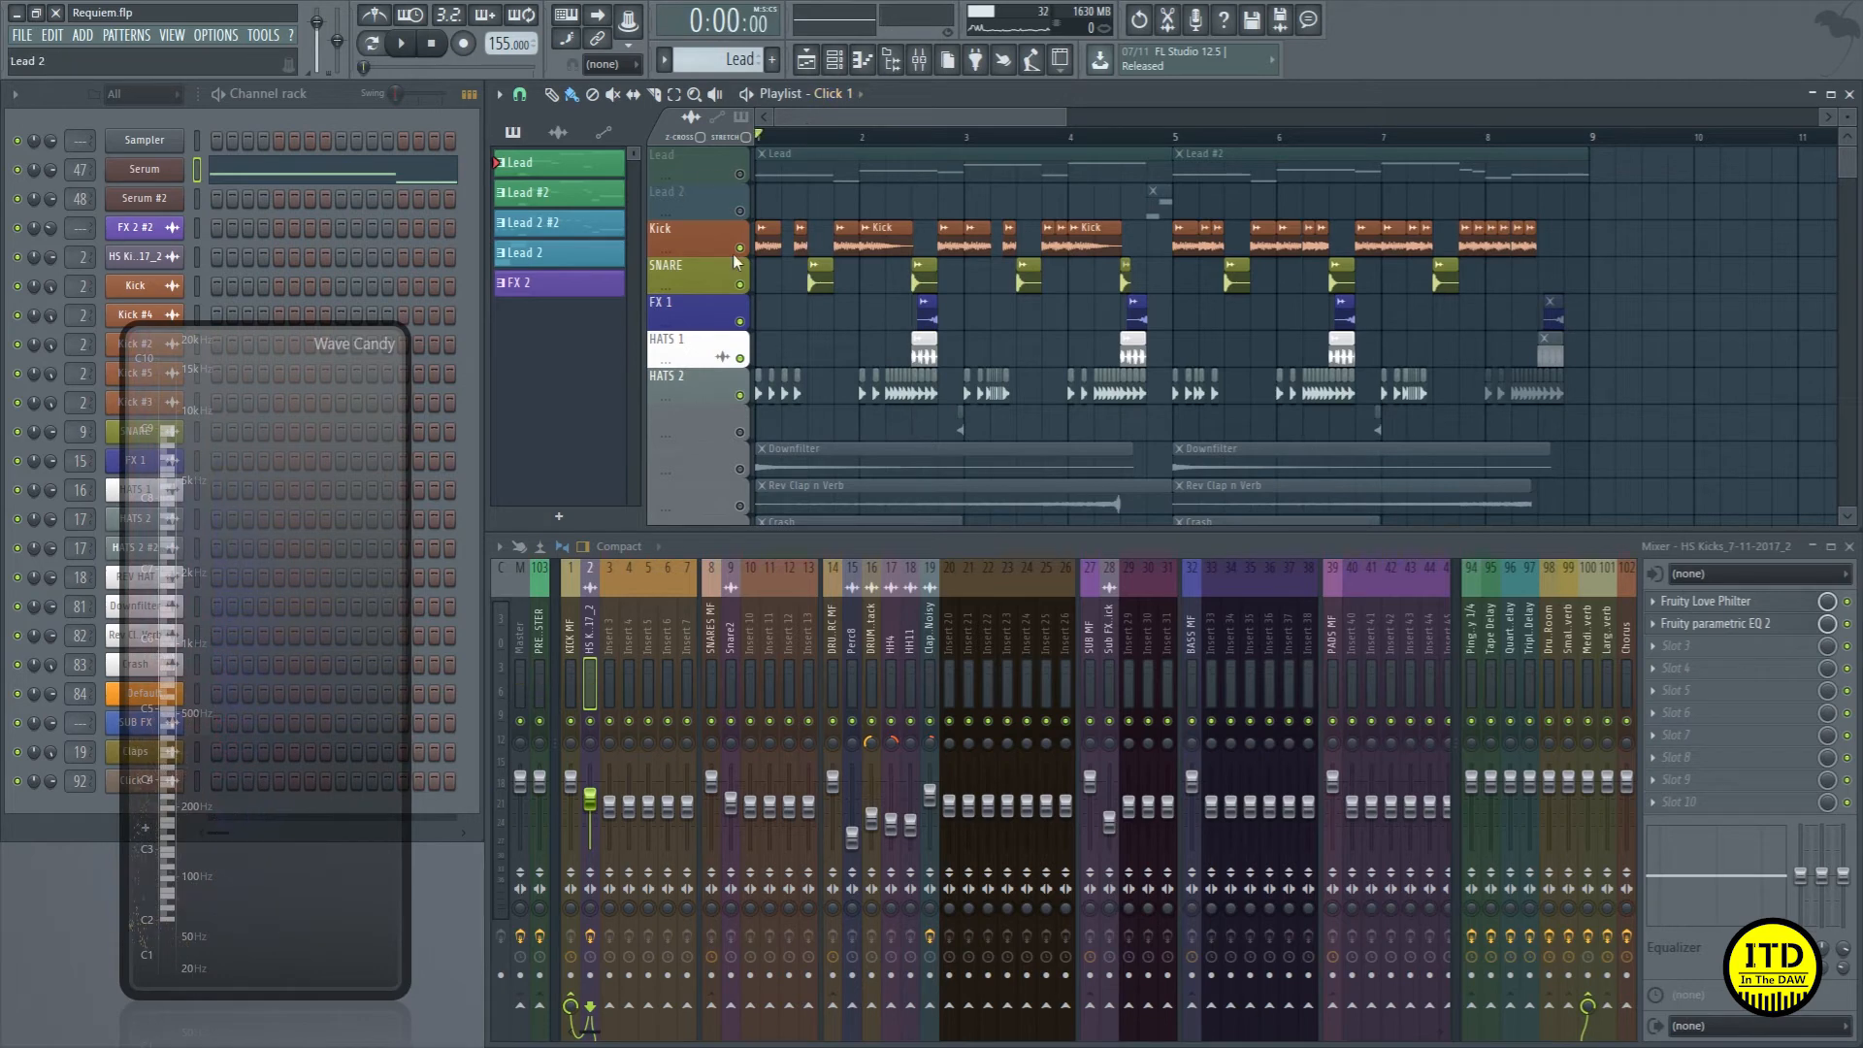
{"action": "left_click", "coordinate": [740, 433]}
{"action": "left_click_drag", "start_coordinate": [1044, 427], "coordinate": [837, 357]}
{"action": "left_click_drag", "start_coordinate": [1024, 335], "coordinate": [1350, 319]}
{"action": "key", "text": "space"}
{"action": "right_click", "coordinate": [963, 189], "text": "ctrl"}
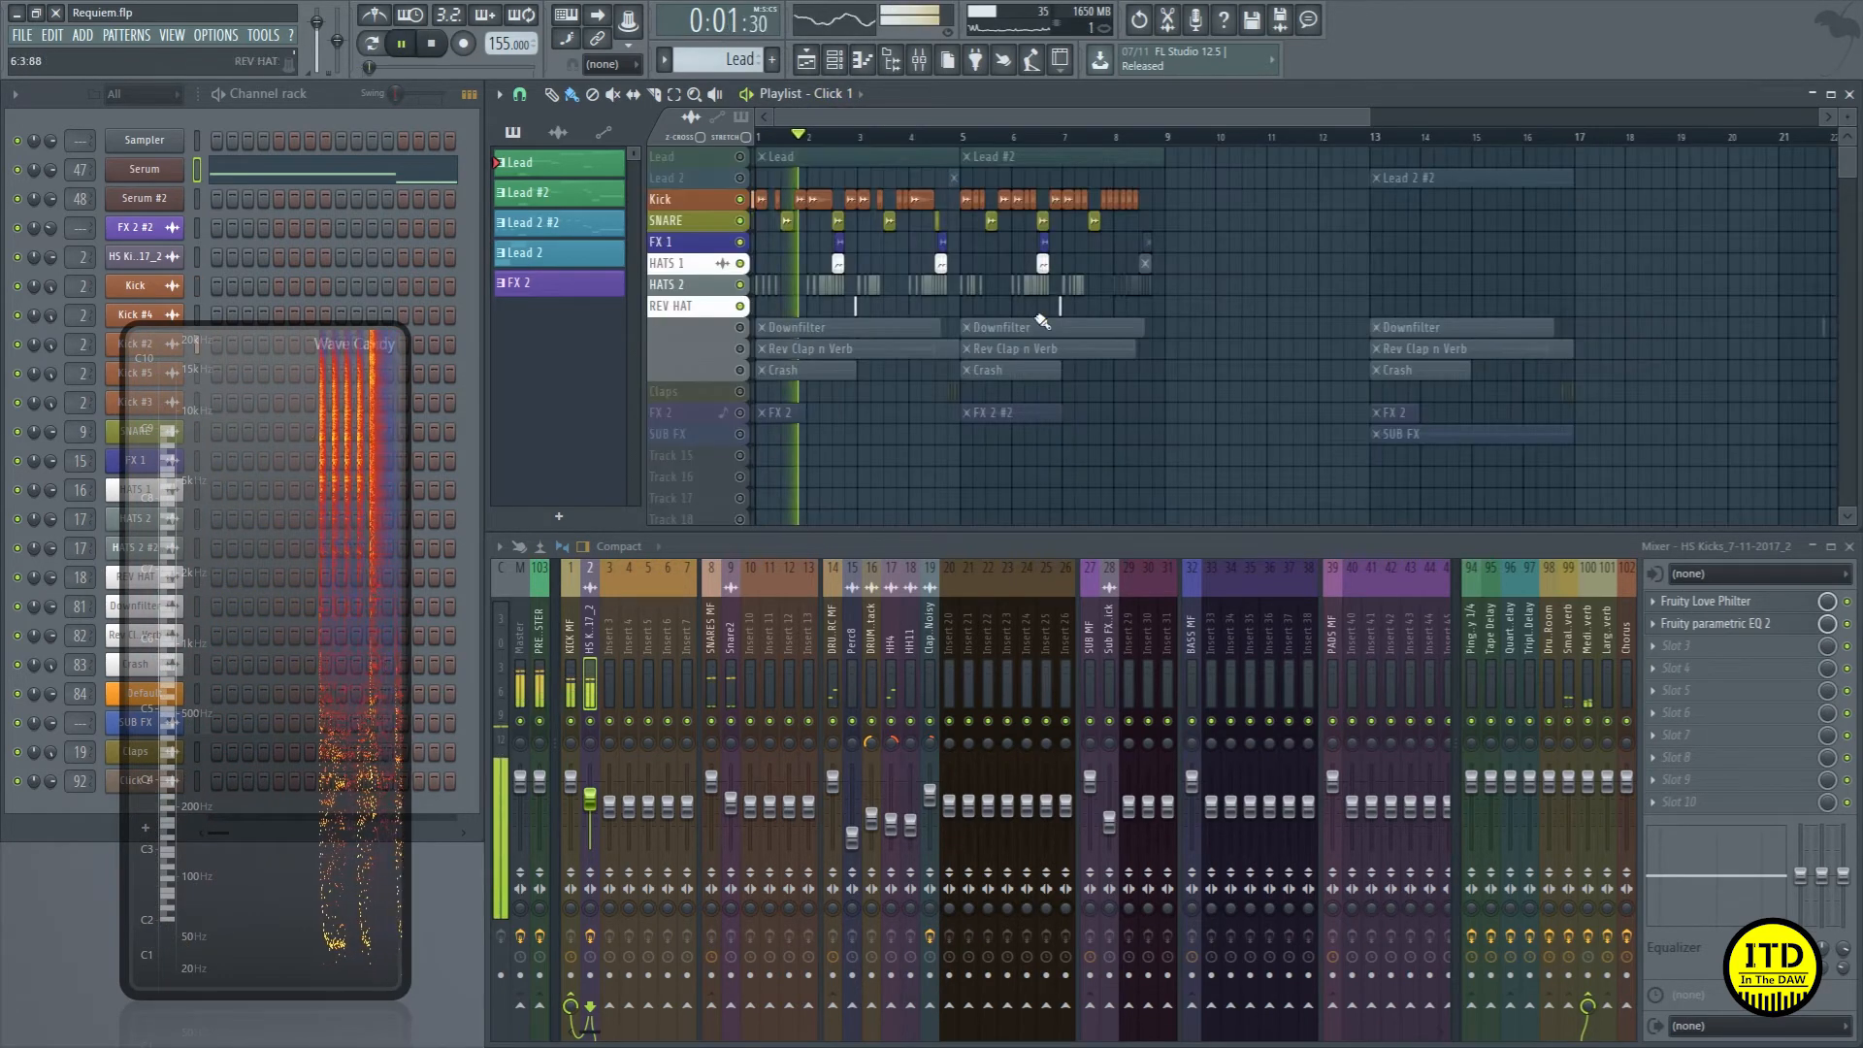
{"action": "left_click_drag", "start_coordinate": [887, 373], "coordinate": [762, 232]}
{"action": "key", "text": "space"}
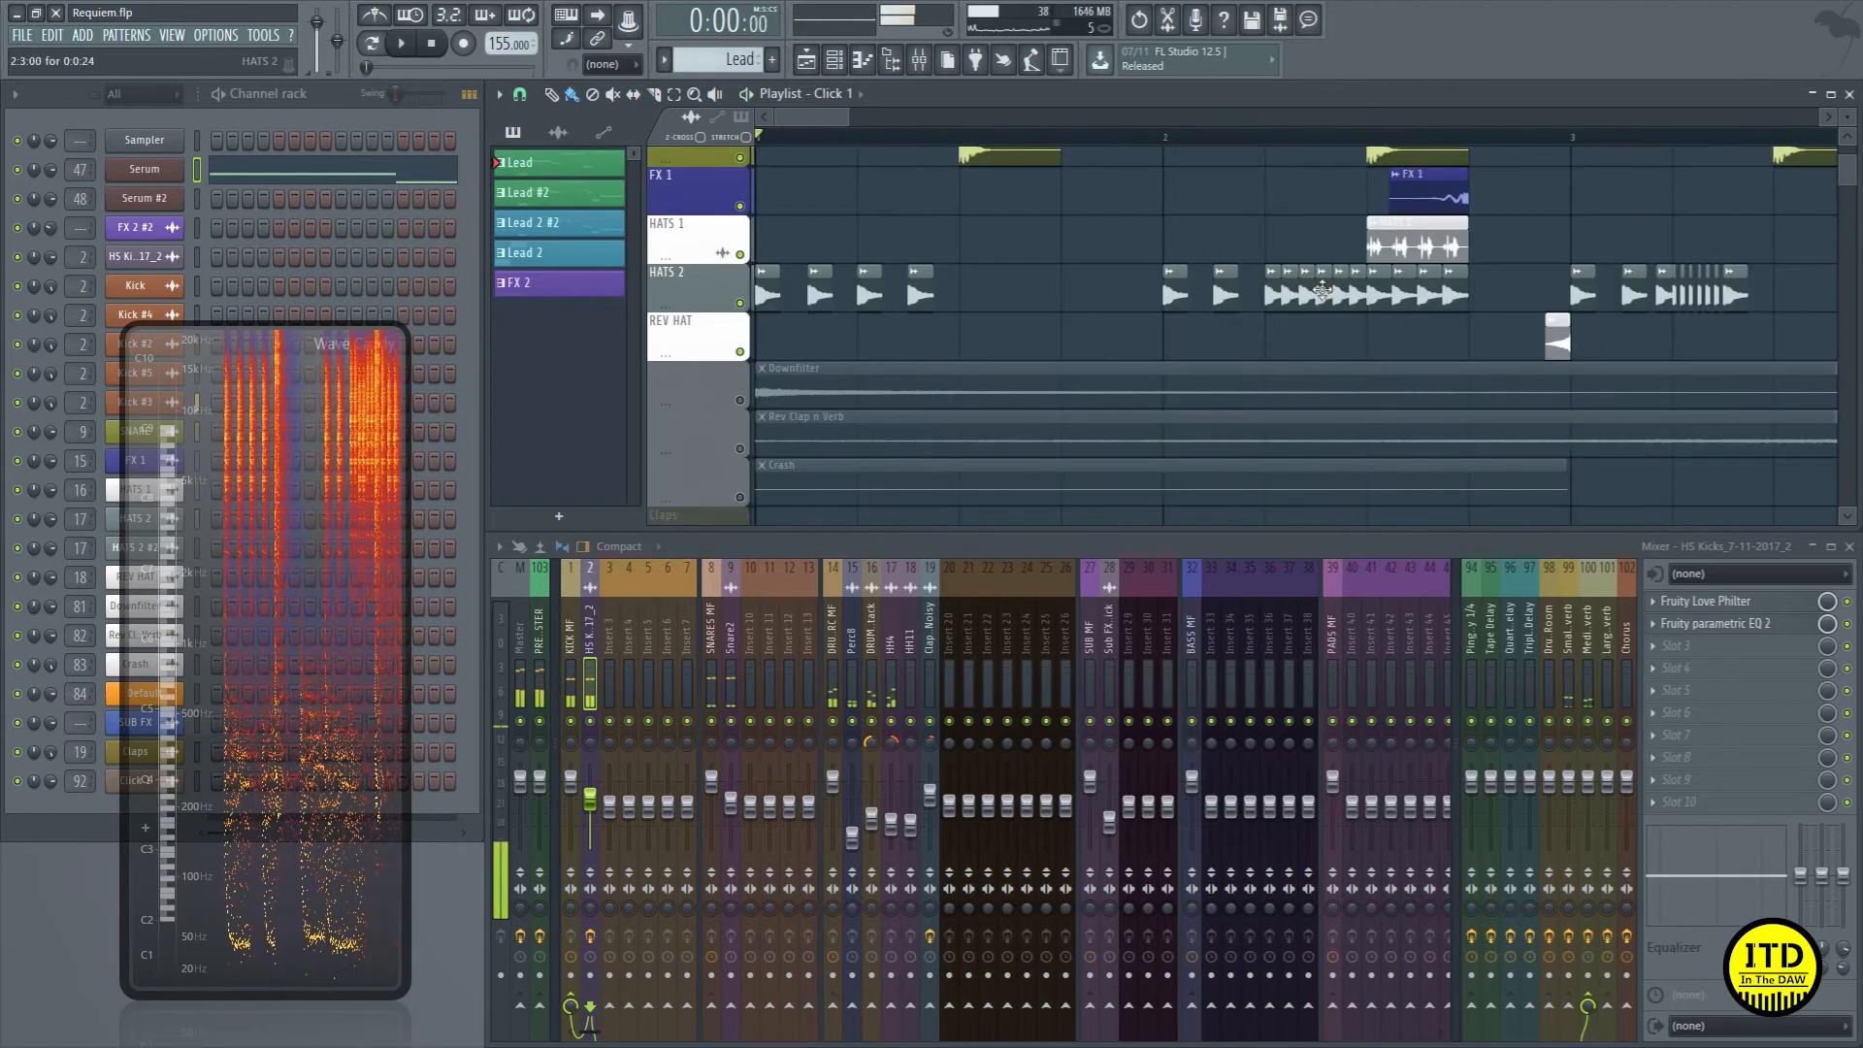
Step: Solo the HATS 2 track and play its hat roll from bar 2
{"action": "left_click", "coordinate": [1165, 137]}
{"action": "left_click_drag", "start_coordinate": [1130, 316], "coordinate": [1572, 212]}
{"action": "right_click", "coordinate": [740, 502]}
{"action": "key", "text": "space"}
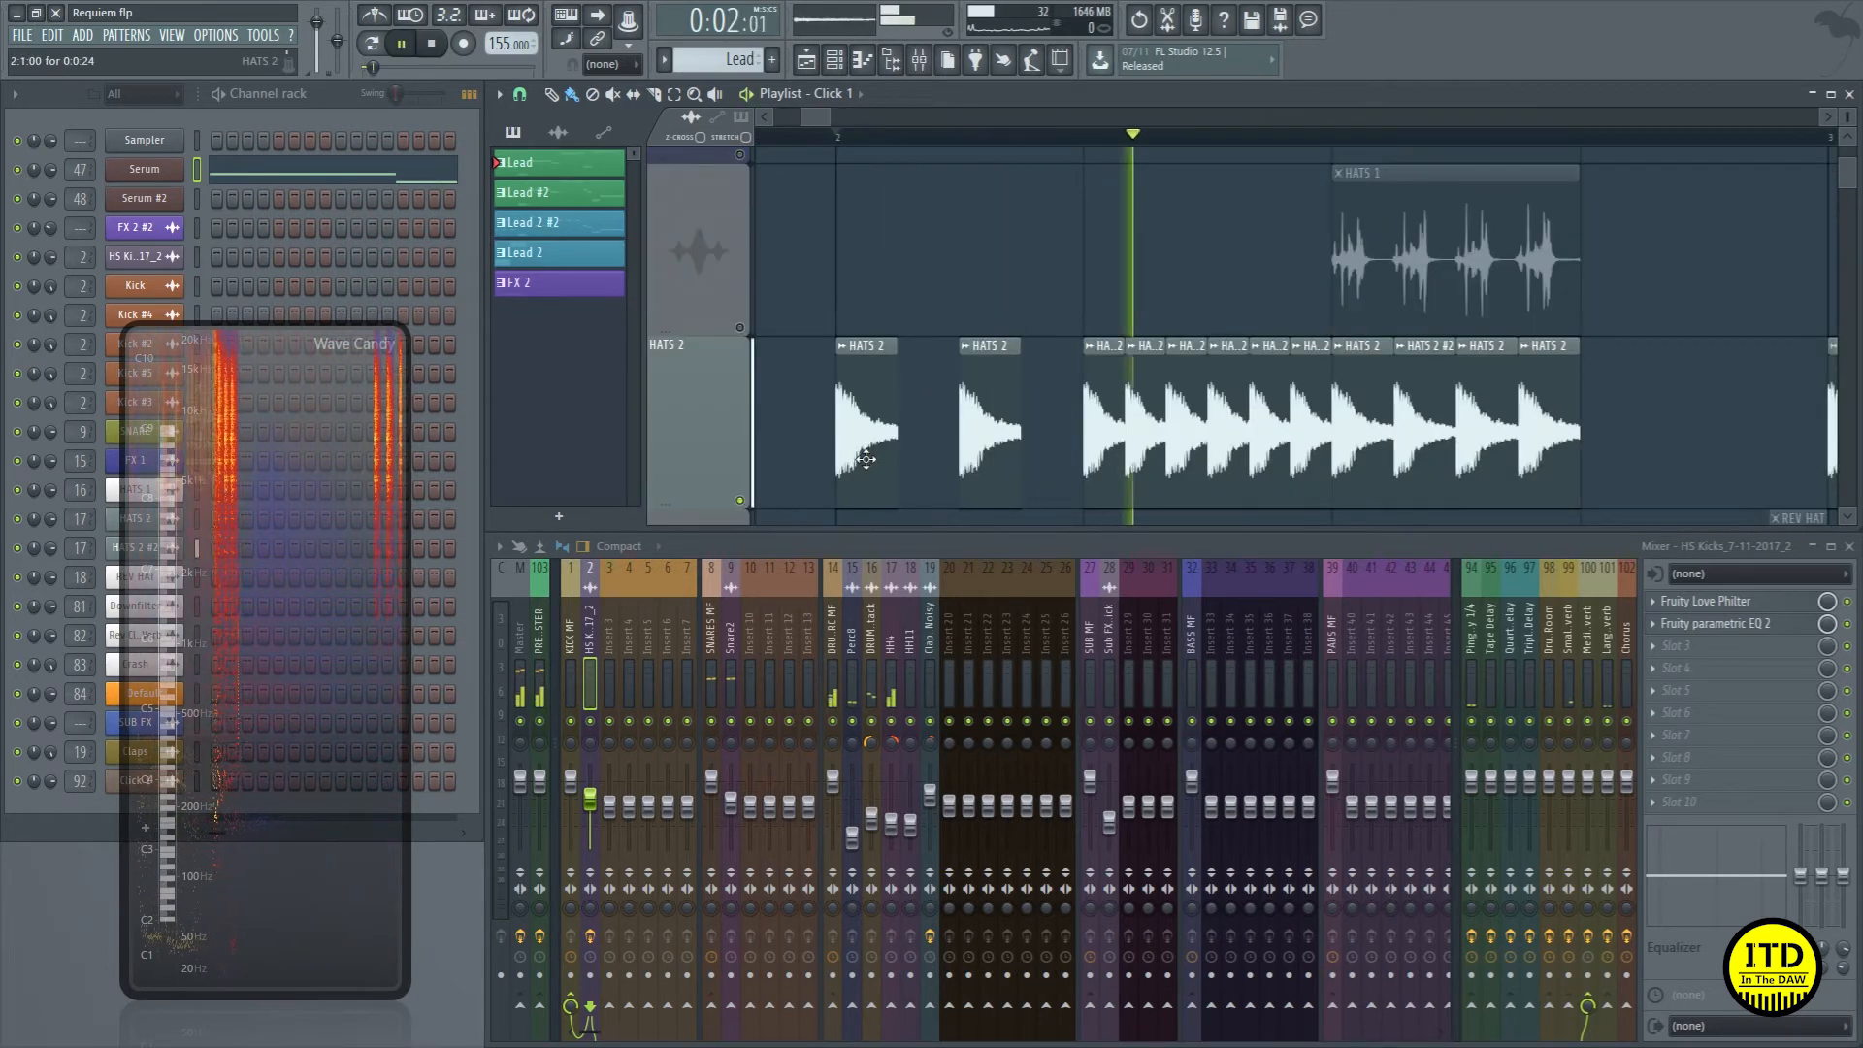
{"action": "key", "text": "space"}
Step: Solo the HATS 1 track briefly and turn all playlist tracks back on
{"action": "left_click_drag", "start_coordinate": [1042, 435], "coordinate": [1465, 309]}
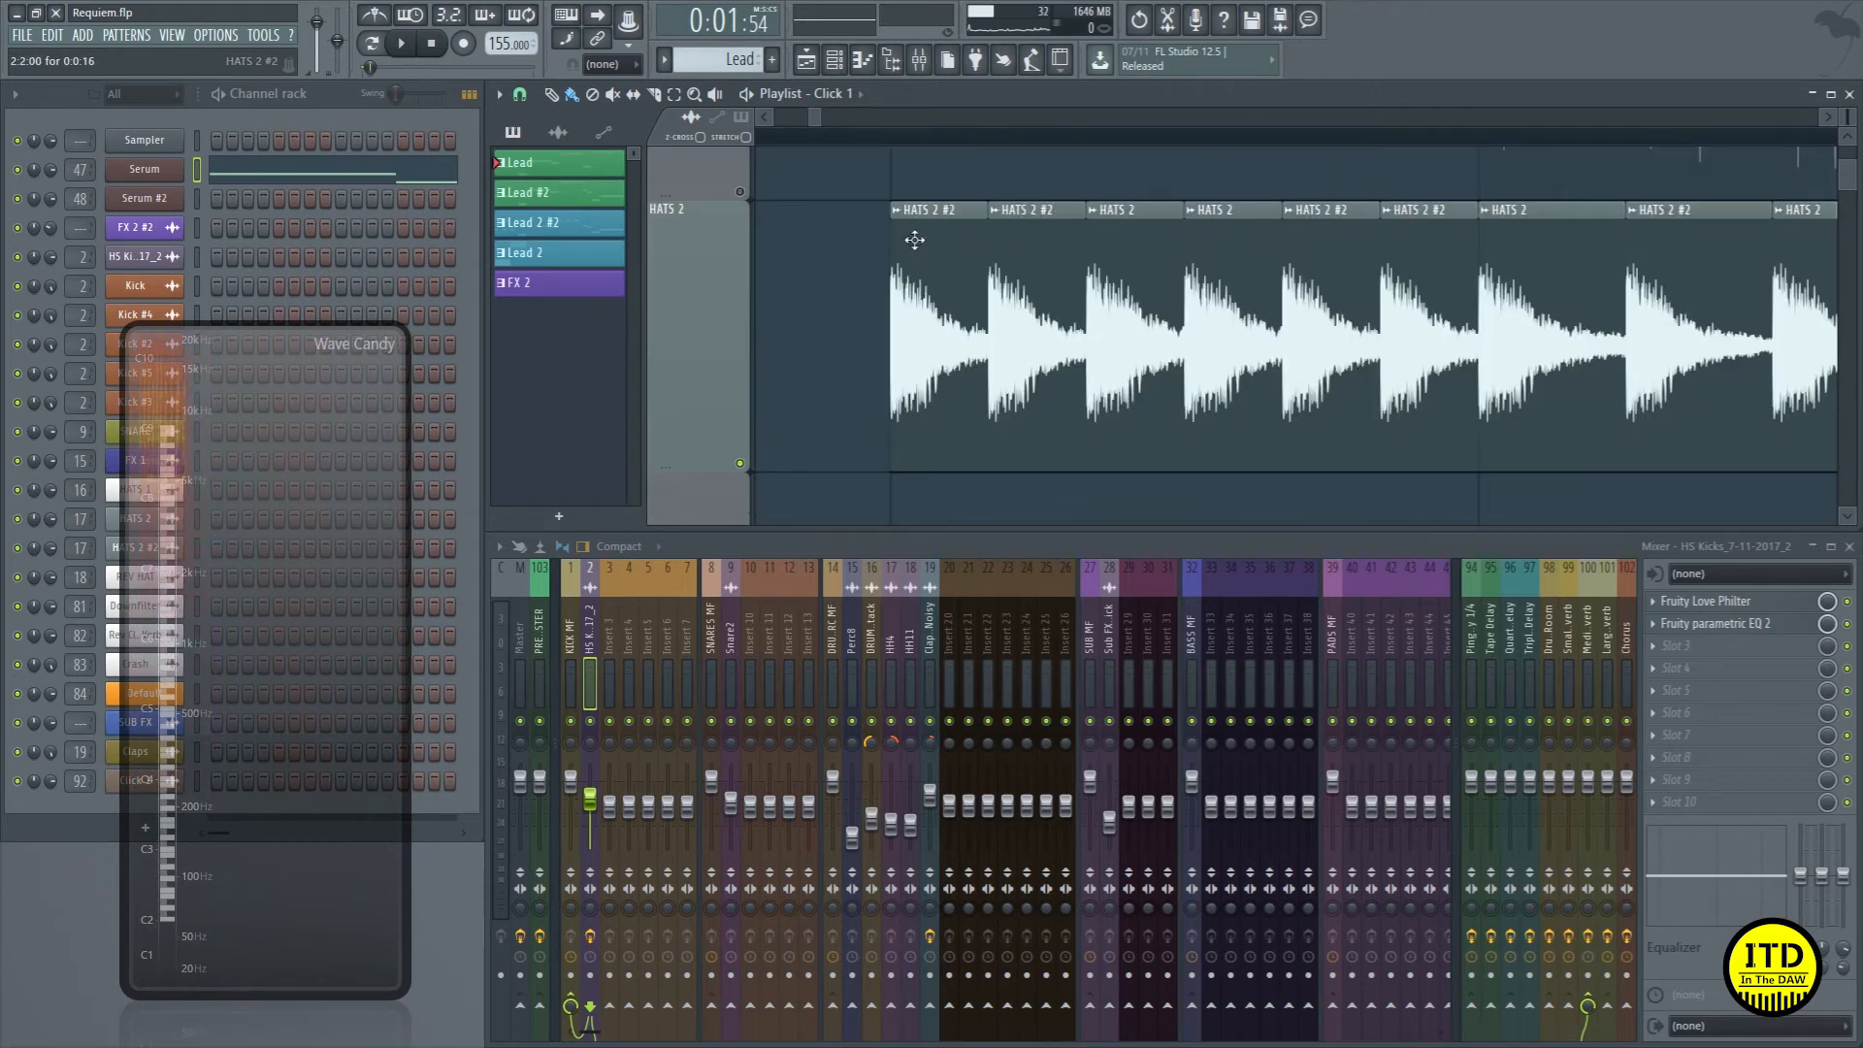
{"action": "right_click", "coordinate": [741, 192]}
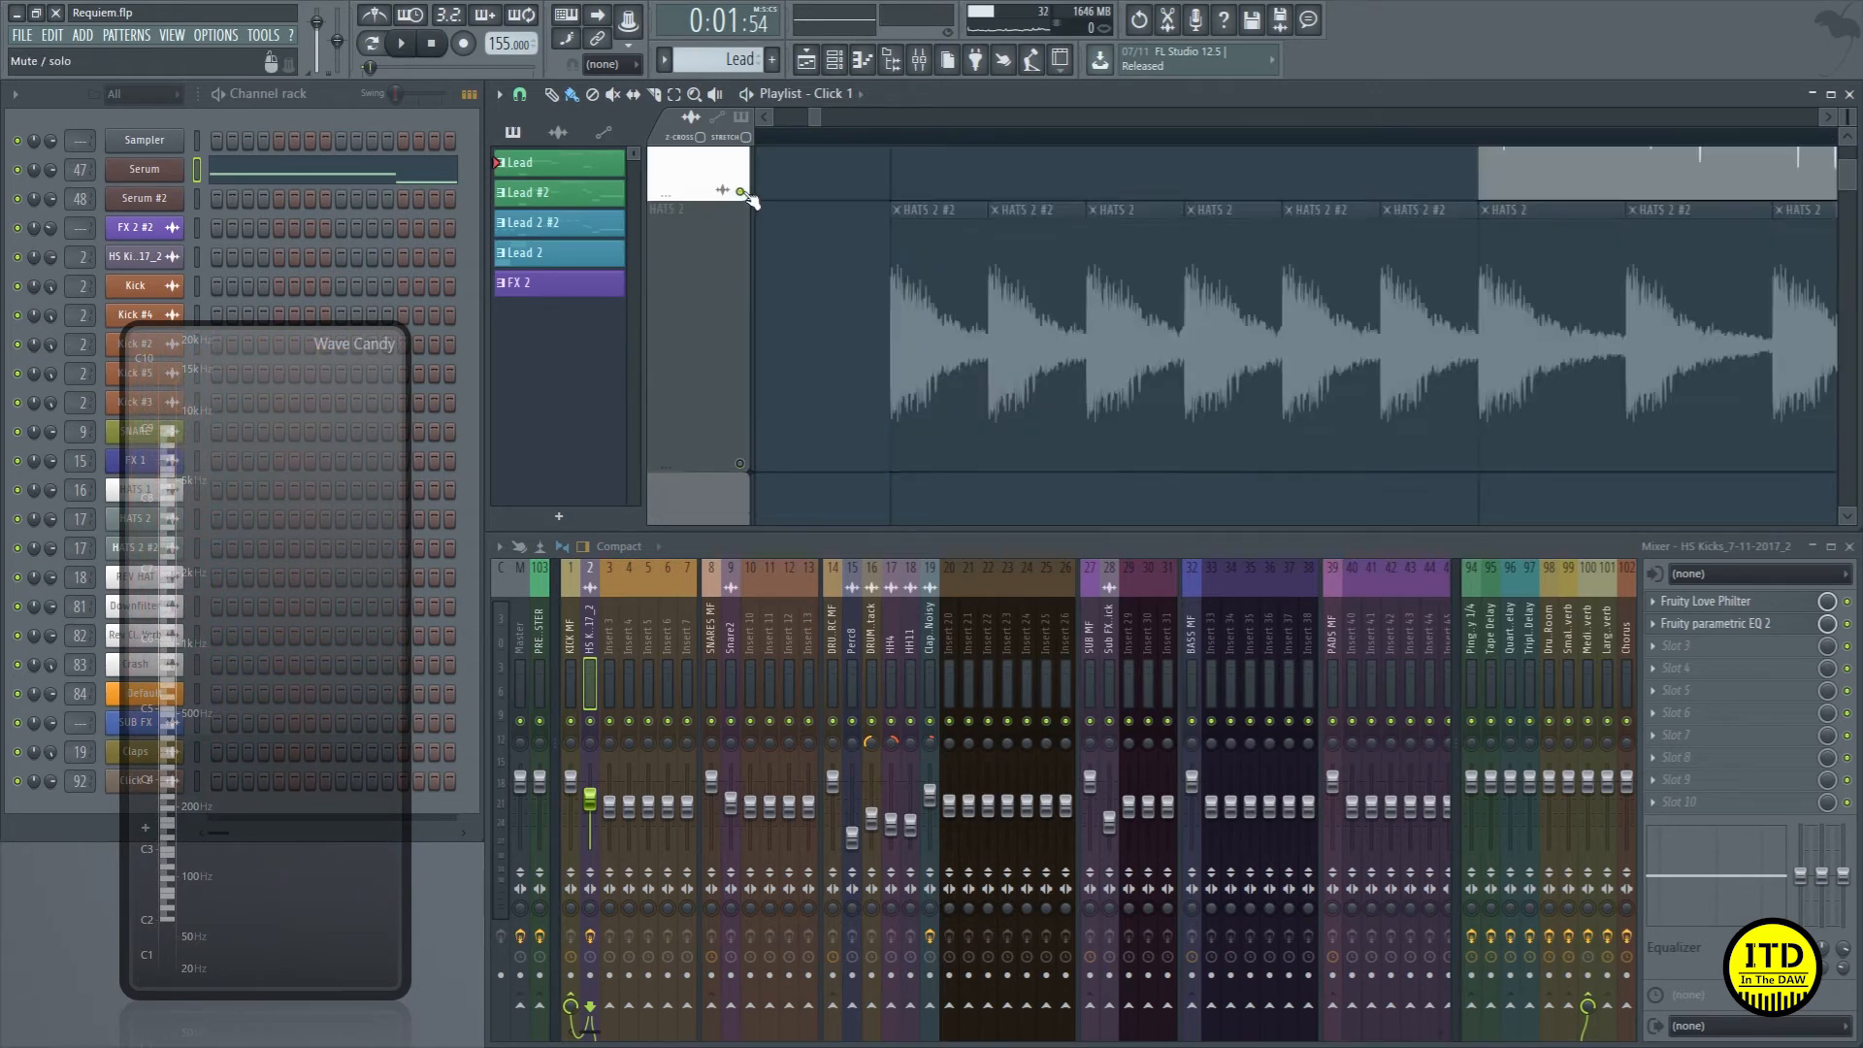
{"action": "right_click", "coordinate": [742, 192]}
{"action": "right_click", "coordinate": [837, 257], "text": "ctrl"}
{"action": "left_click_drag", "start_coordinate": [1196, 377], "coordinate": [757, 251]}
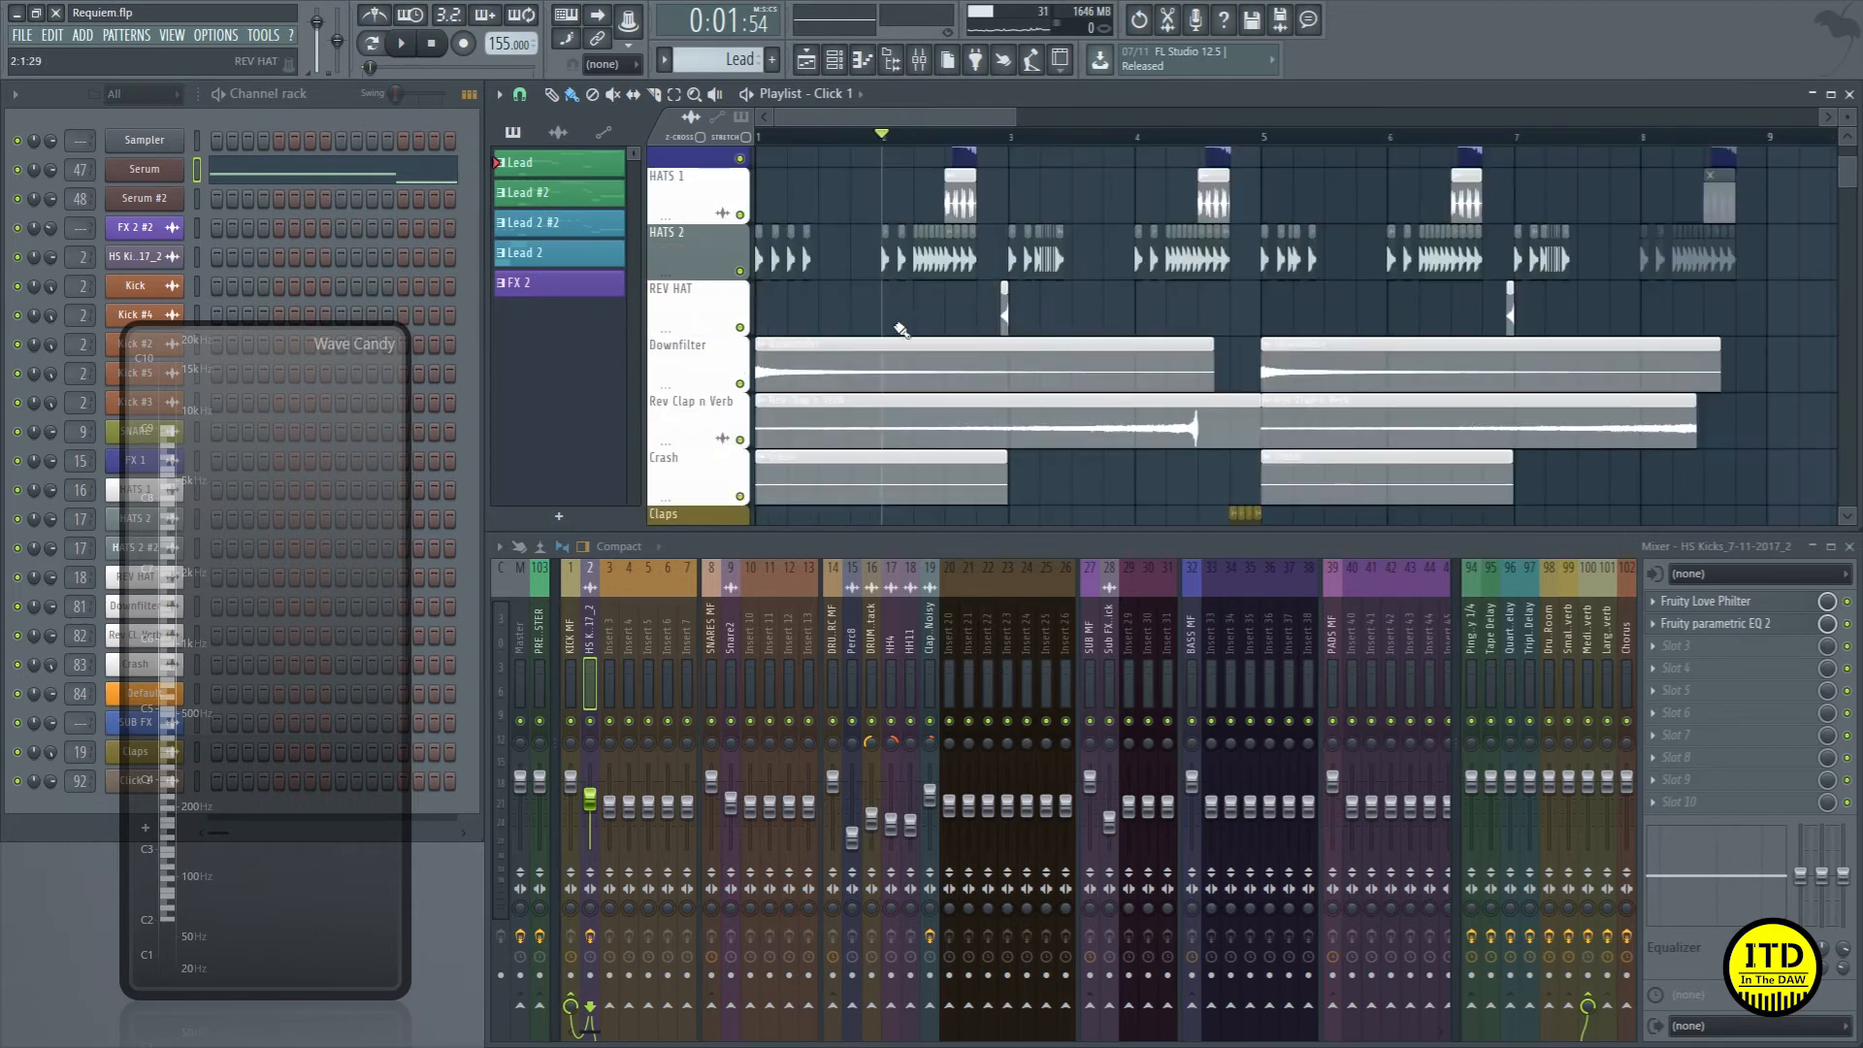
{"action": "scroll", "coordinate": [827, 315], "scroll_direction": "up", "scroll_amount": 2}
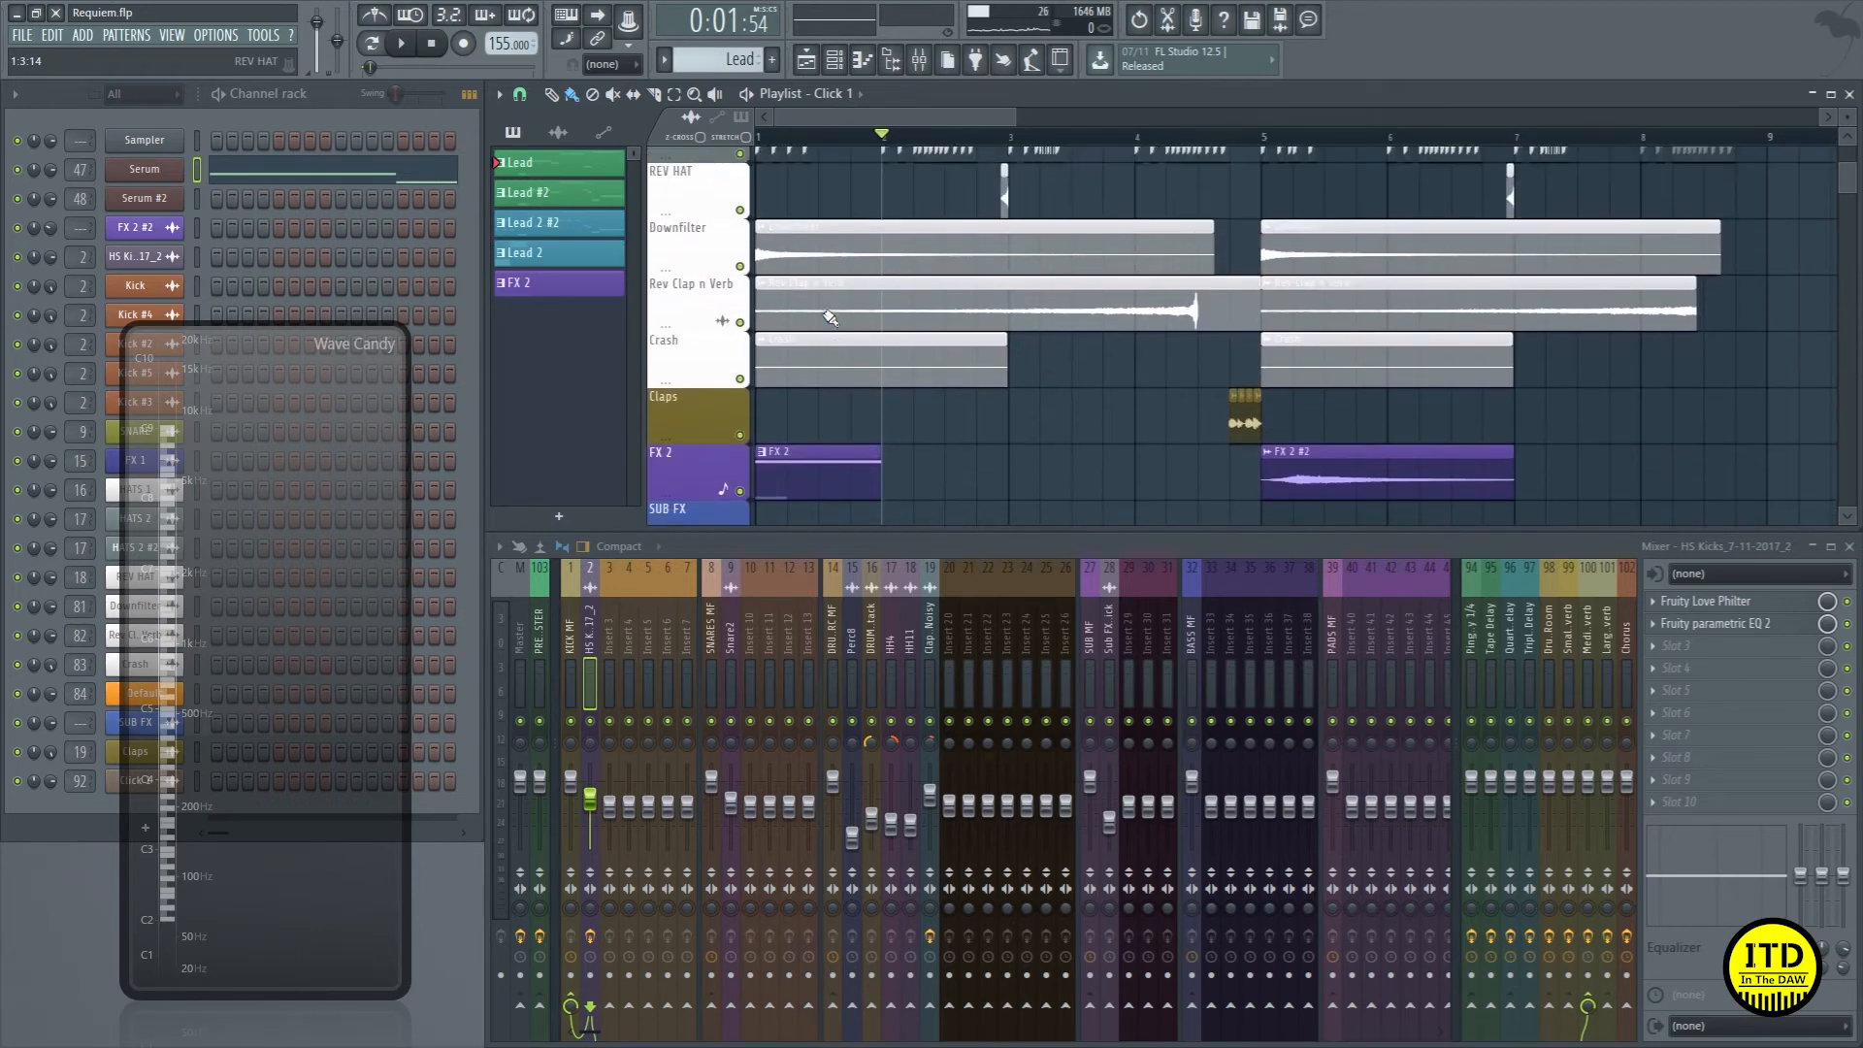
Step: Isolate the Downfilter, Rev Clap n Verb, Crash, Claps and FX 2 tracks and play them together from the start
{"action": "scroll", "coordinate": [820, 306], "scroll_direction": "down", "scroll_amount": 2}
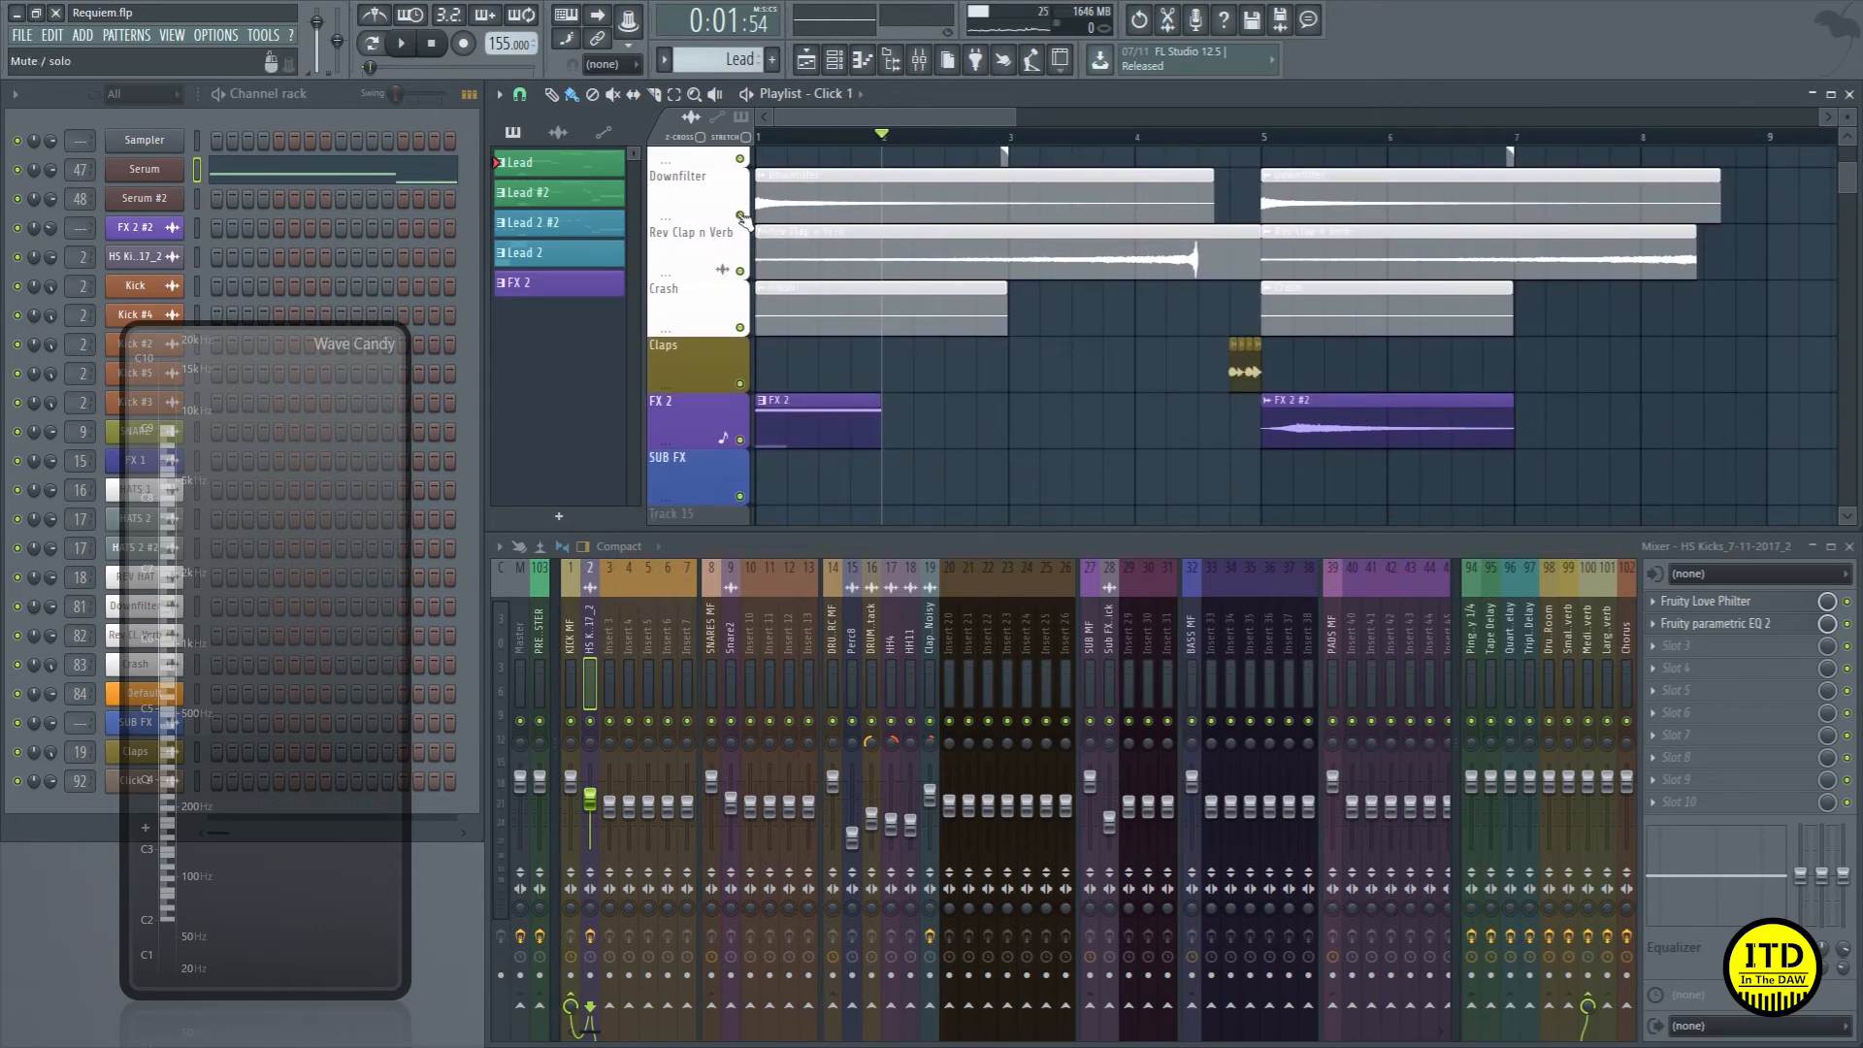
{"action": "right_click", "coordinate": [739, 215]}
{"action": "left_click_drag", "start_coordinate": [740, 272], "coordinate": [740, 384]}
{"action": "left_click", "coordinate": [757, 444]}
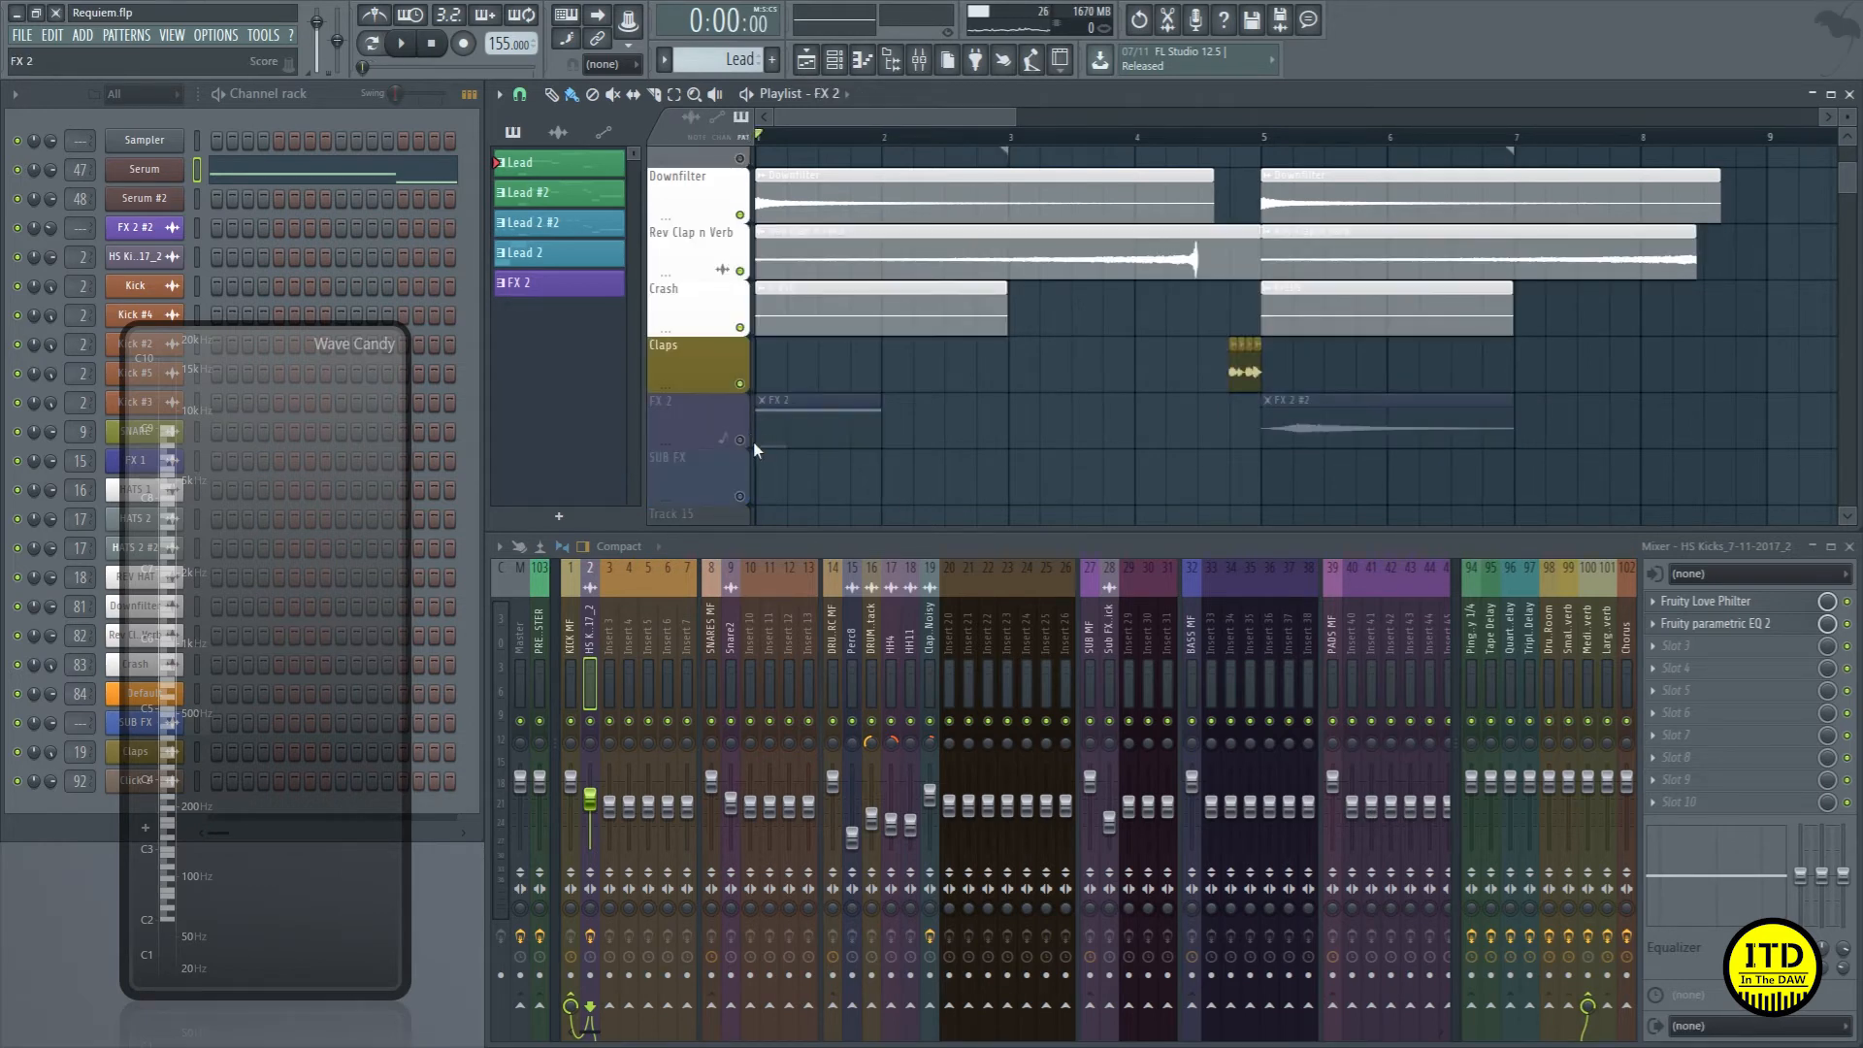
{"action": "left_click", "coordinate": [741, 441]}
{"action": "key", "text": "space"}
{"action": "scroll", "coordinate": [1091, 385], "scroll_direction": "up", "scroll_amount": 2}
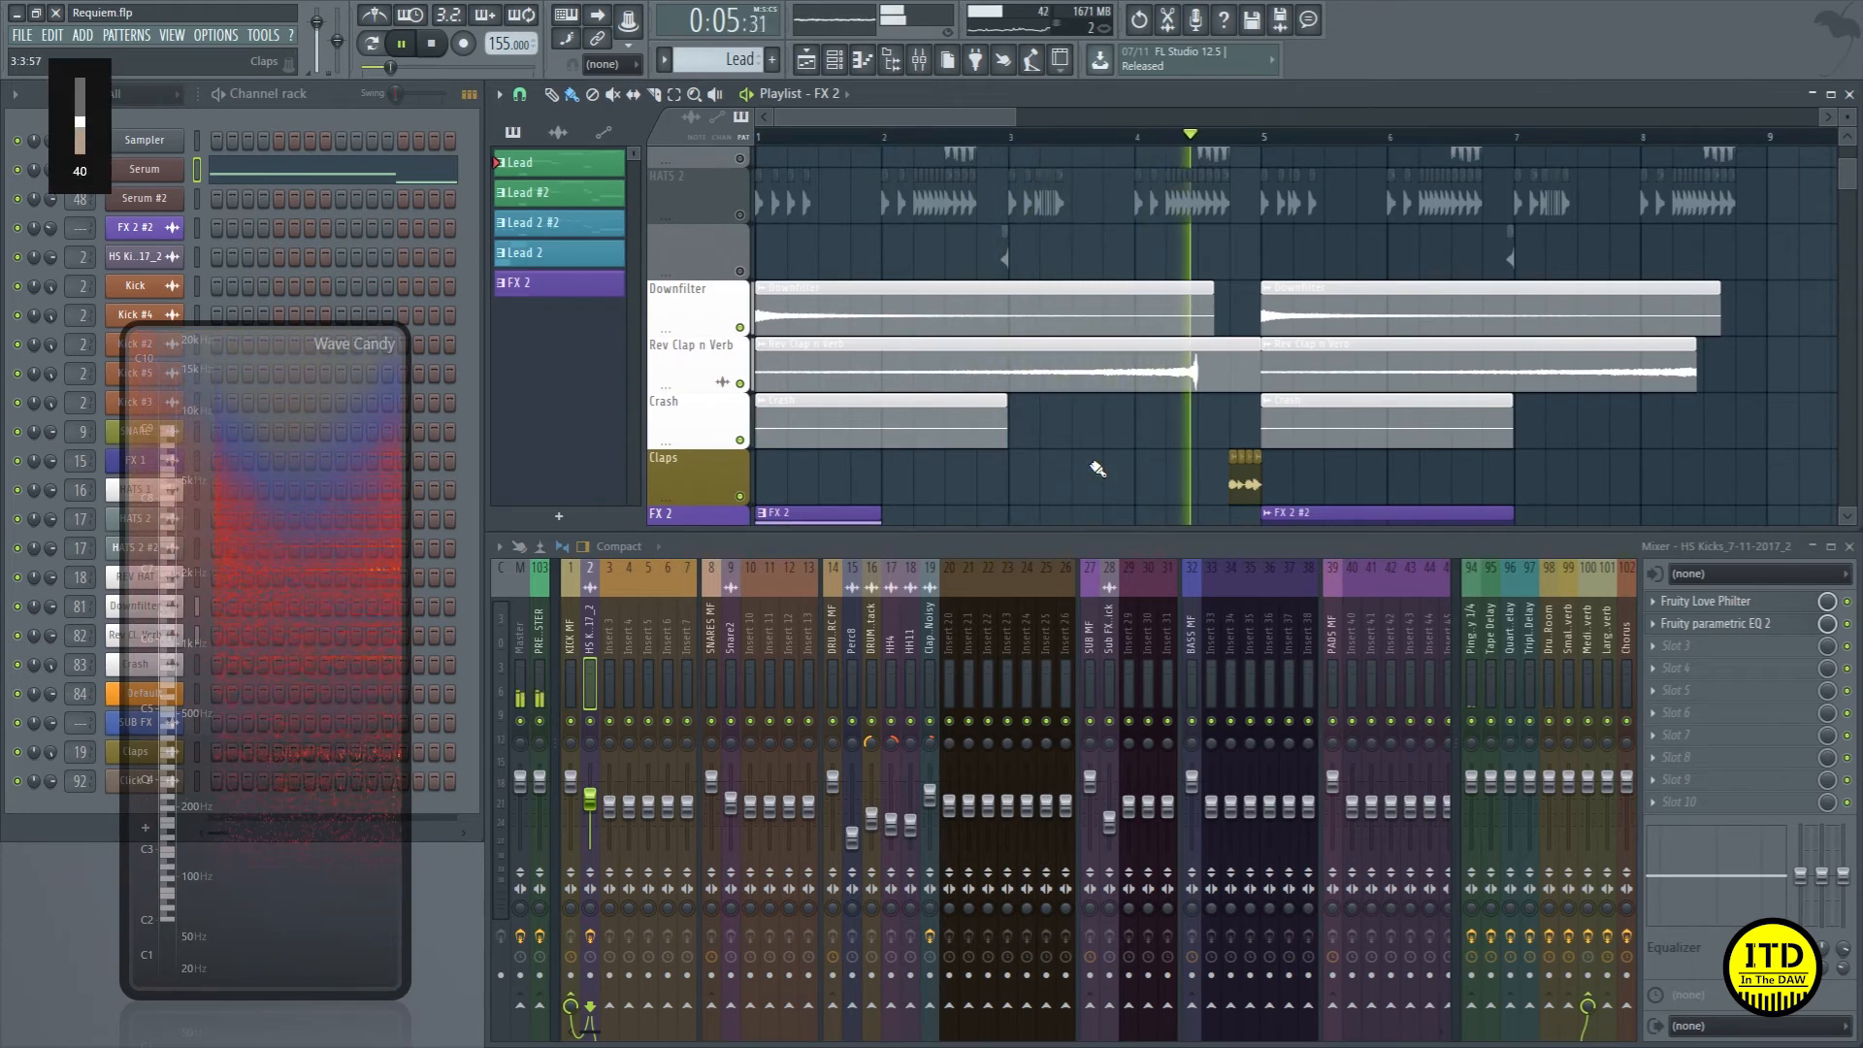
{"action": "key", "text": "space"}
Step: Solo the Downfilter track and play it briefly from the start
{"action": "scroll", "coordinate": [1096, 468], "scroll_direction": "down", "scroll_amount": 1}
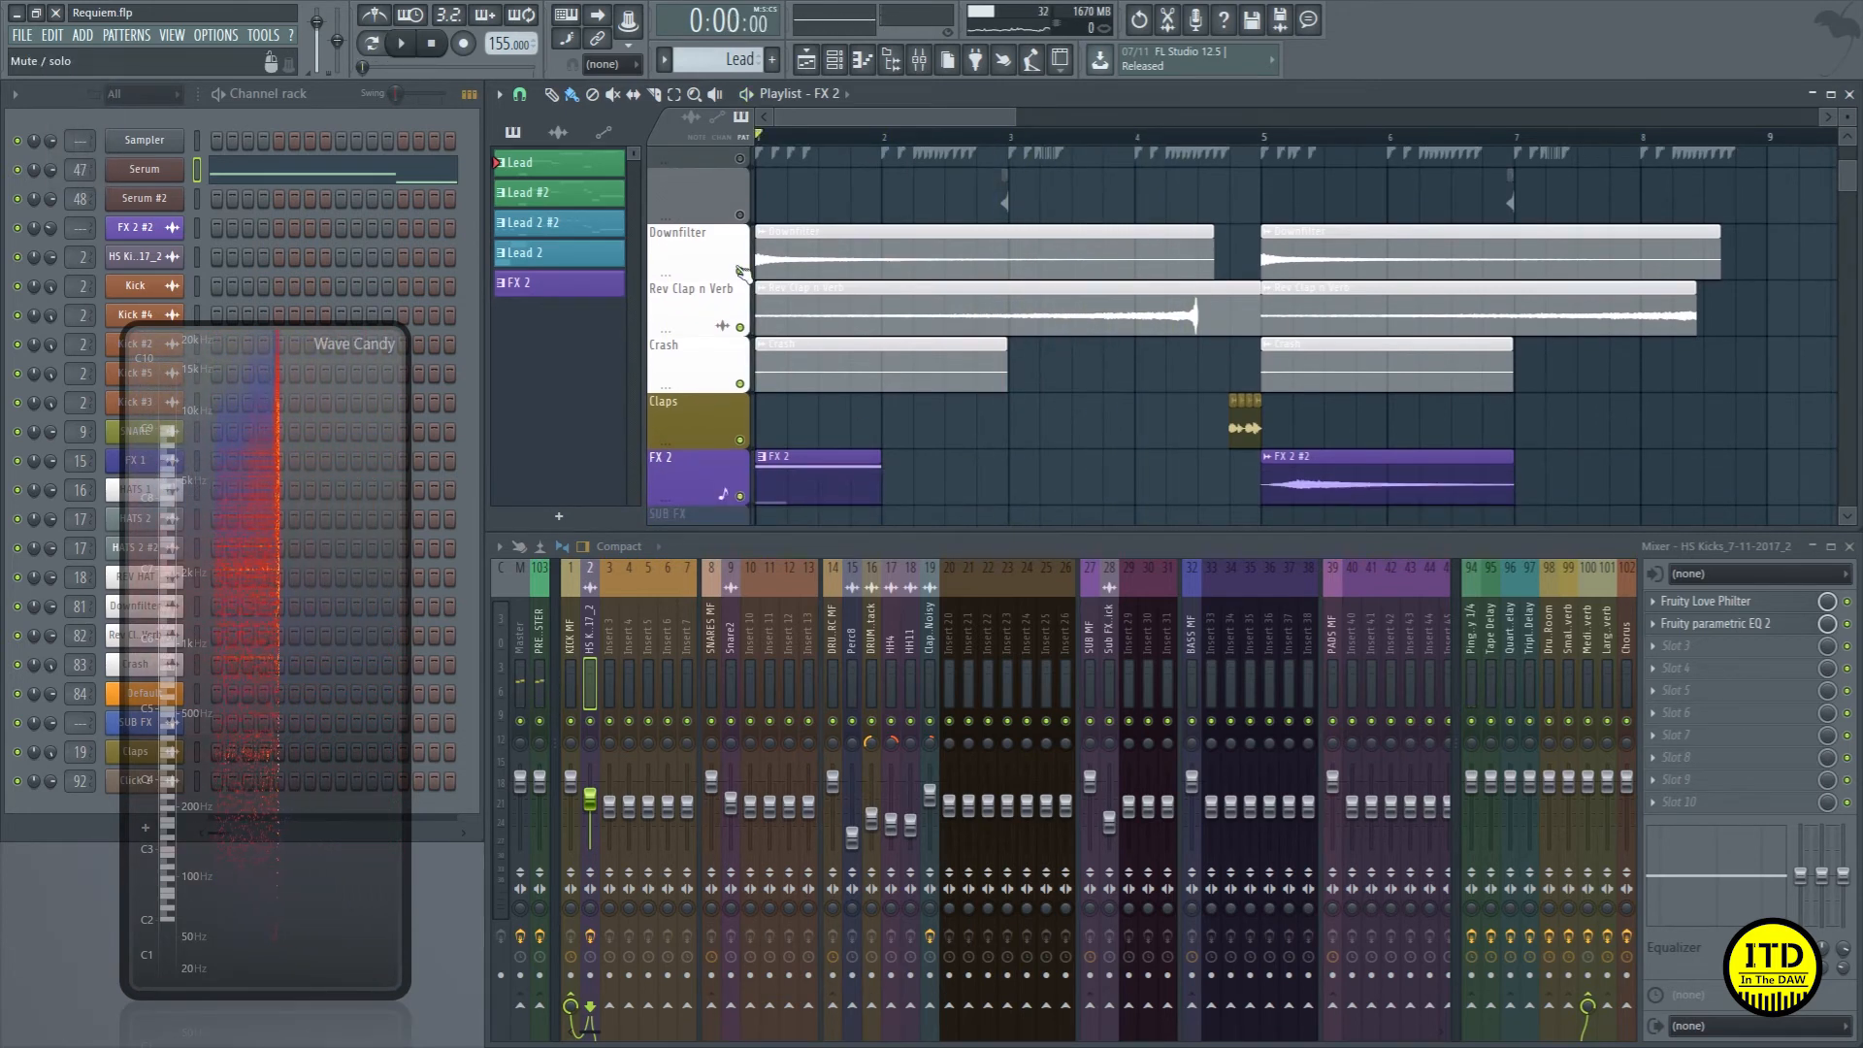
{"action": "right_click", "coordinate": [739, 272]}
{"action": "key", "text": "space"}
{"action": "key", "text": "space"}
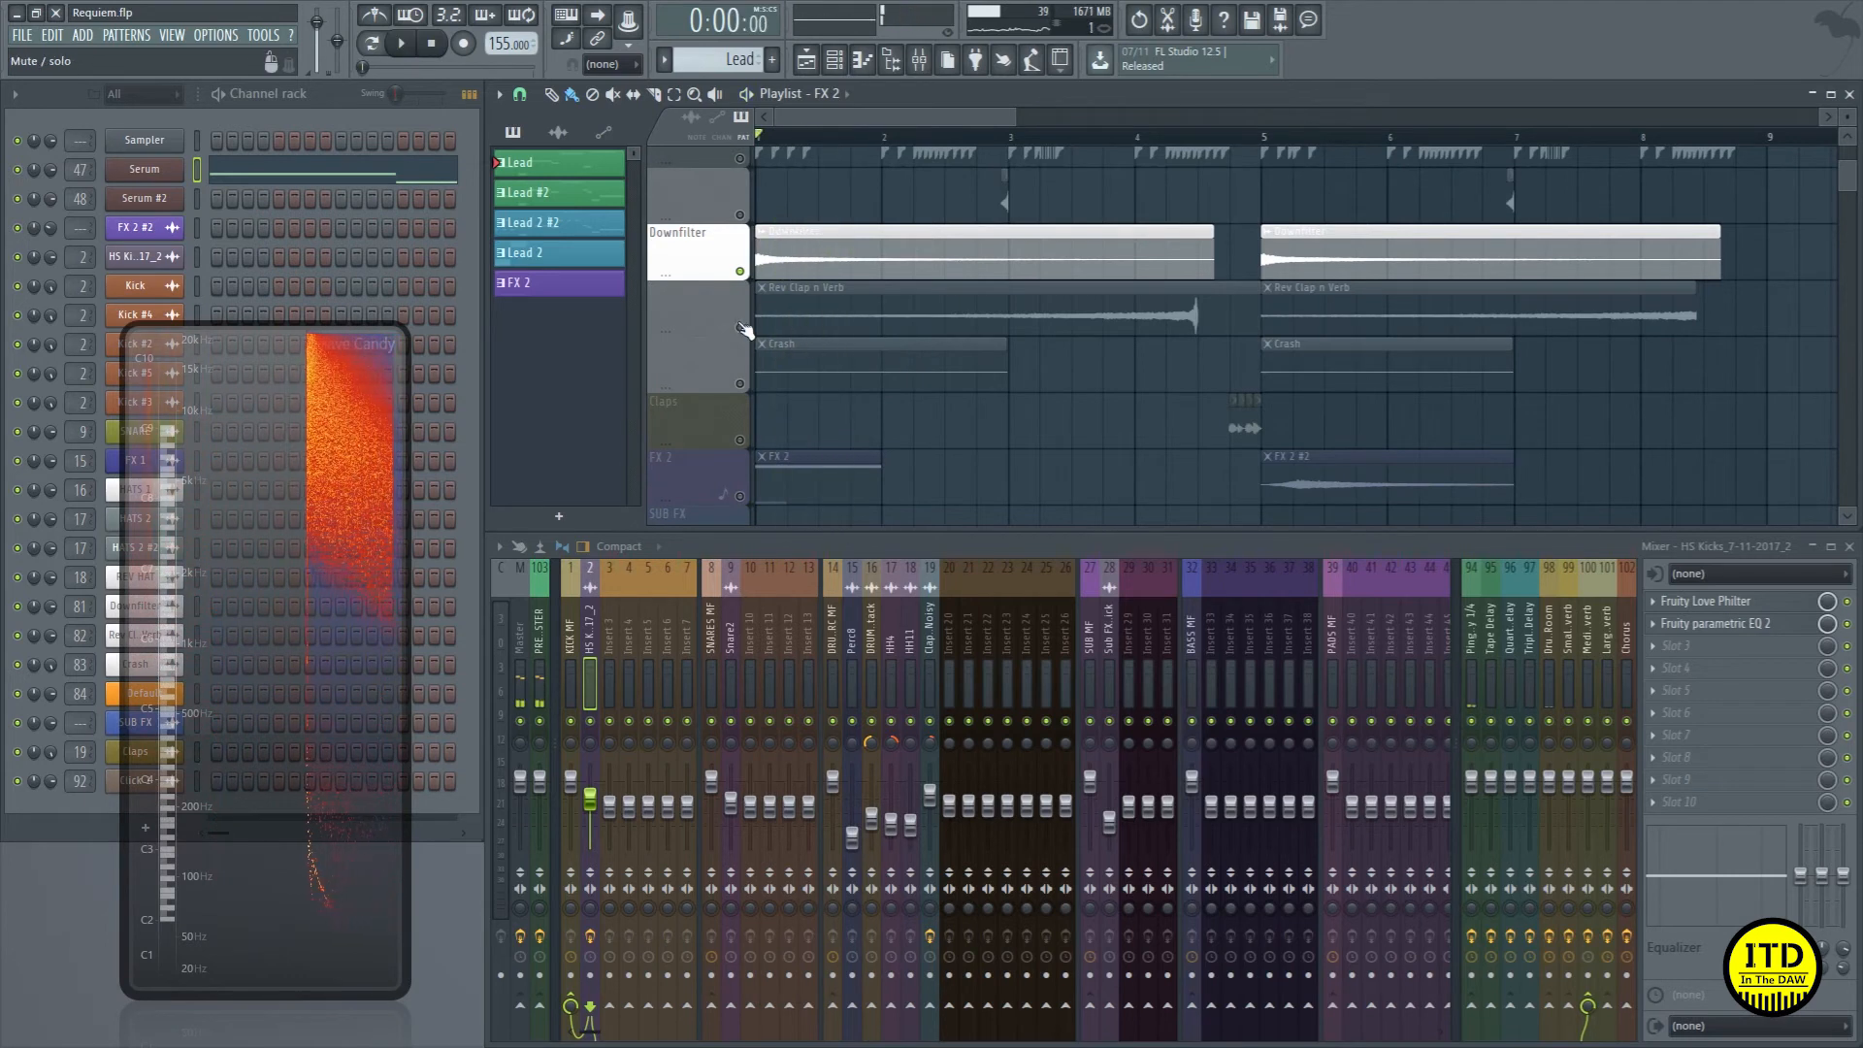
Step: Solo the Rev Clap n Verb track and play its reverse swell from late in bar 3
{"action": "right_click", "coordinate": [740, 328]}
{"action": "left_click", "coordinate": [1111, 136]}
{"action": "key", "text": "space"}
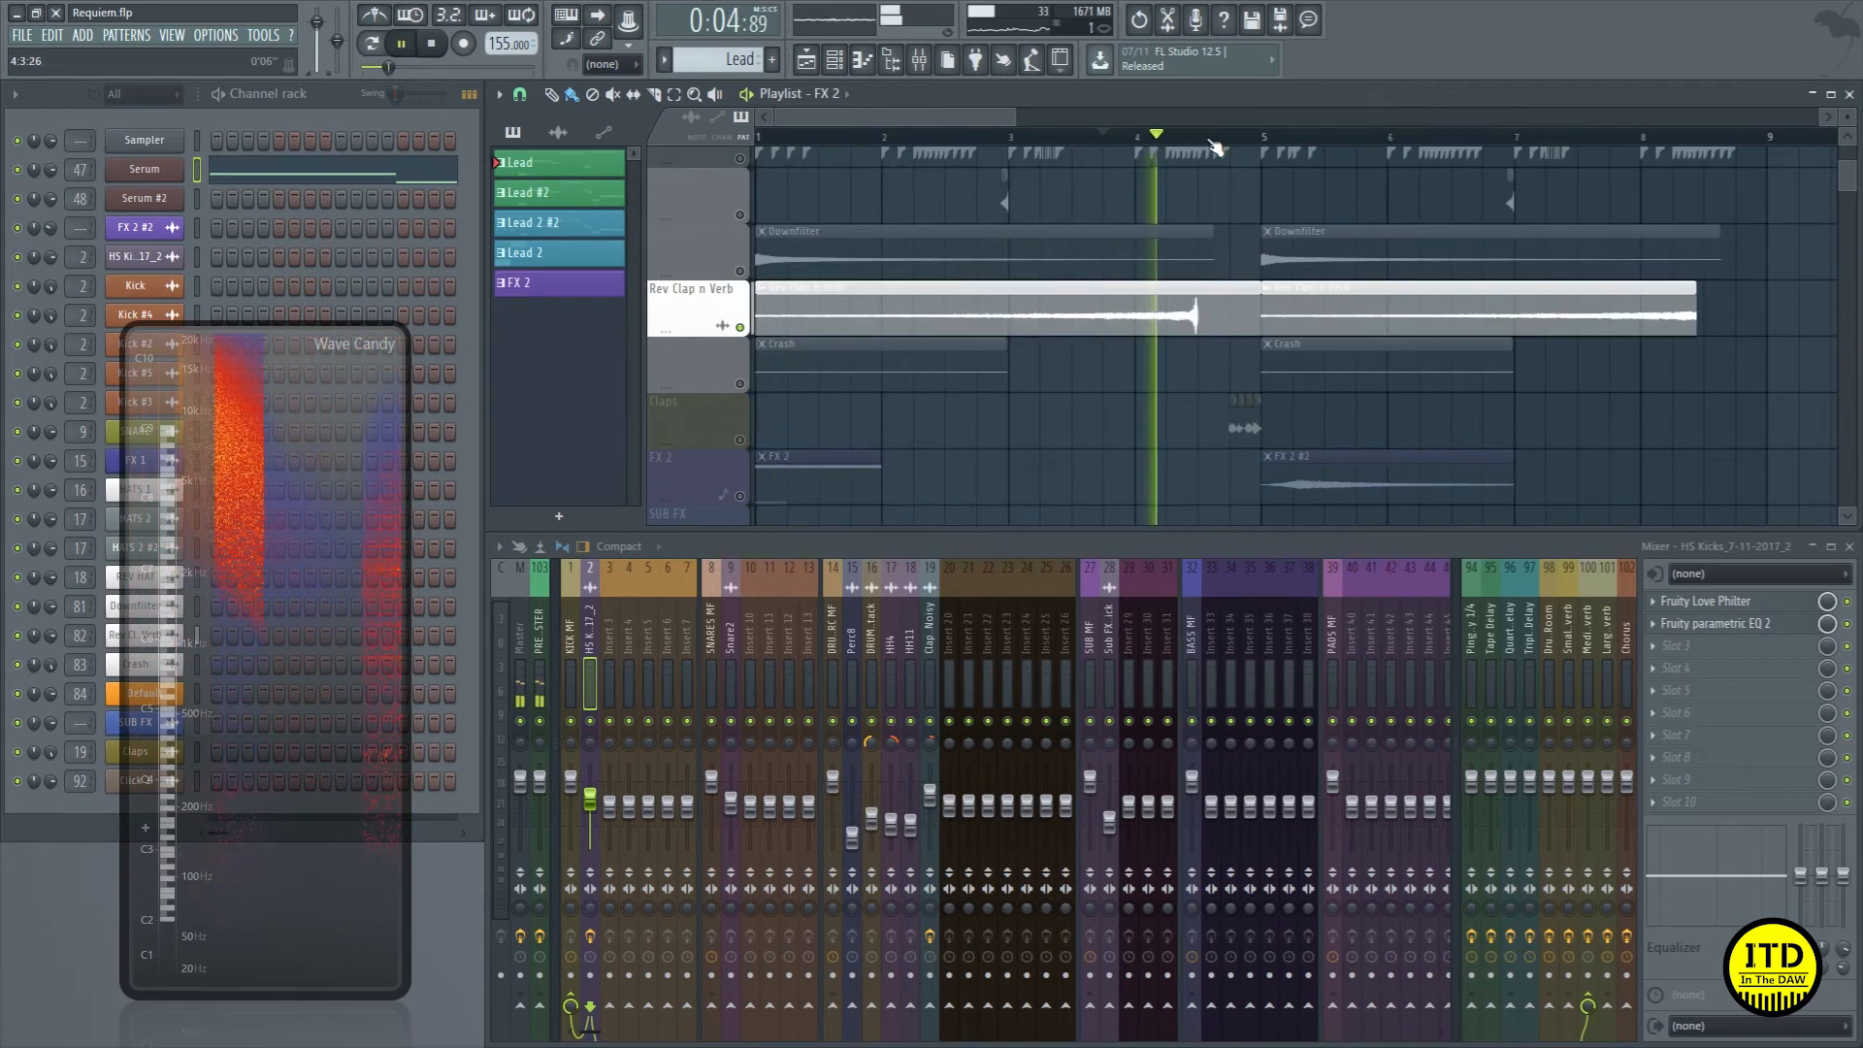
{"action": "key", "text": "space"}
Step: Solo the Crash track and play it from the start
{"action": "right_click", "coordinate": [740, 384]}
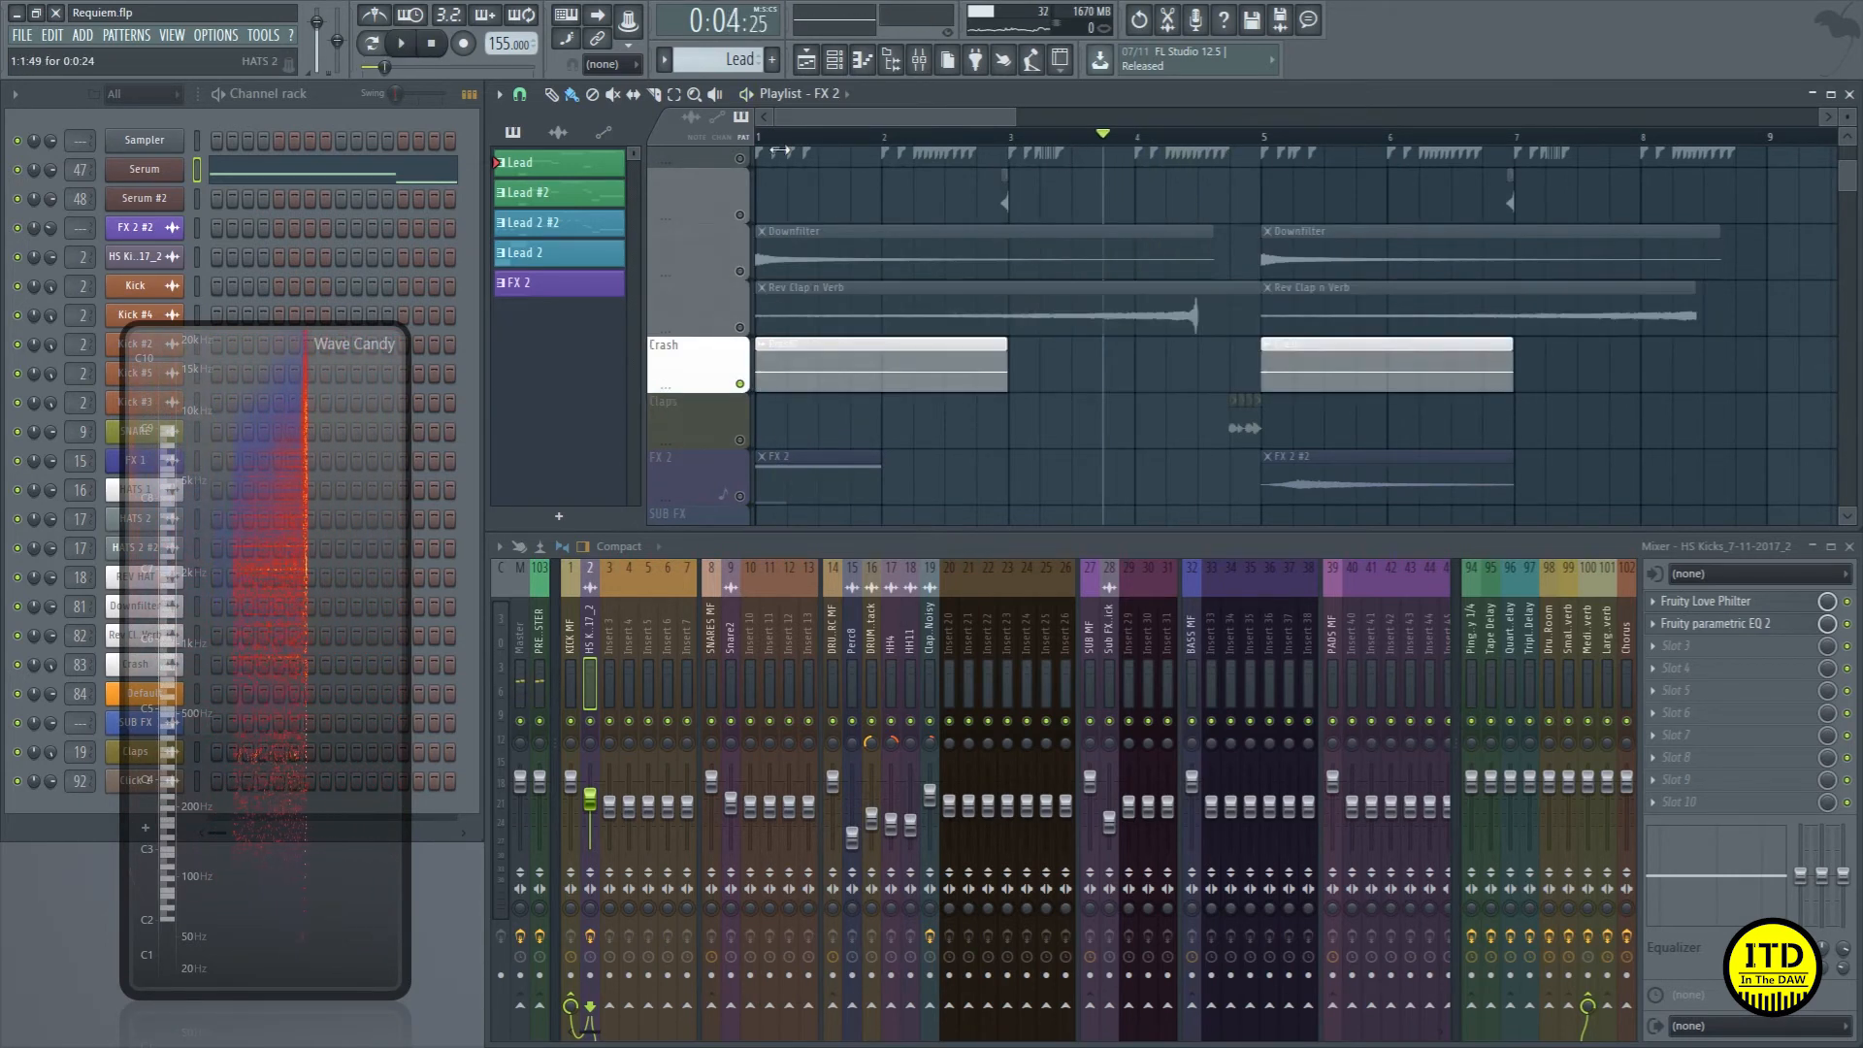
{"action": "key", "text": "space"}
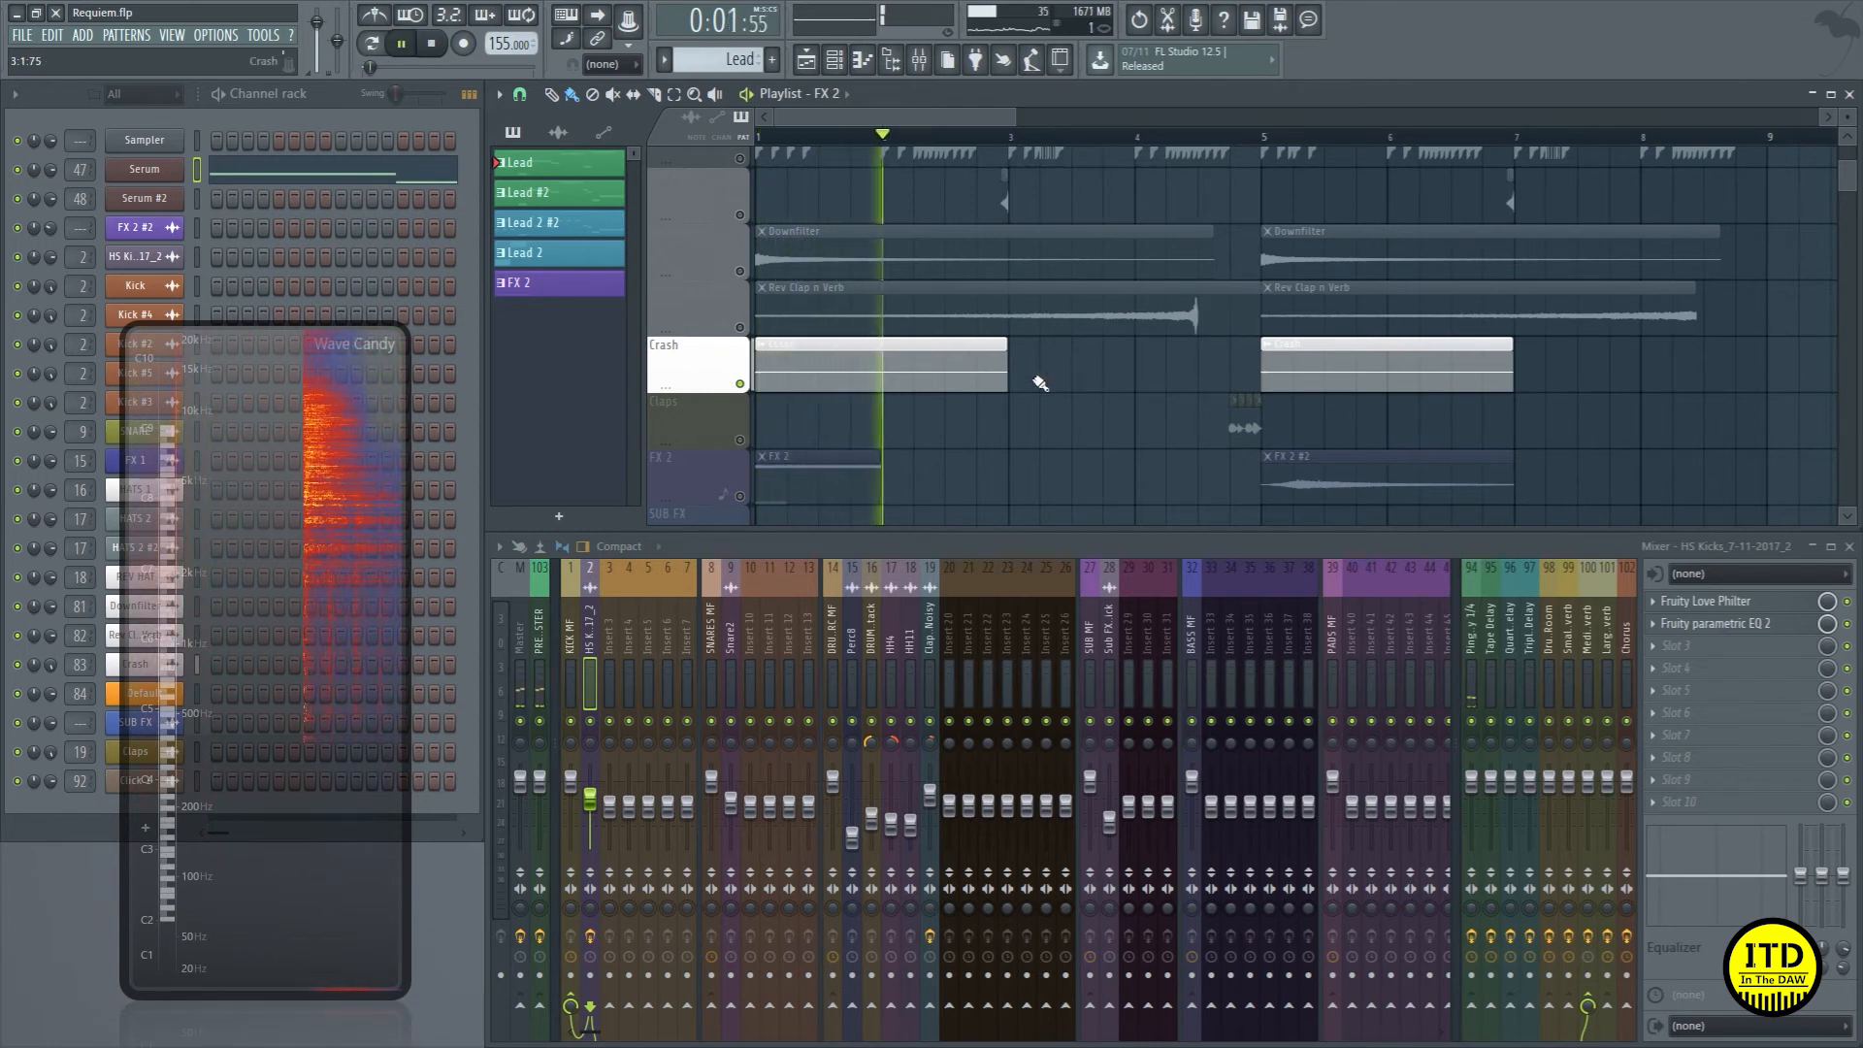
{"action": "key", "text": "space"}
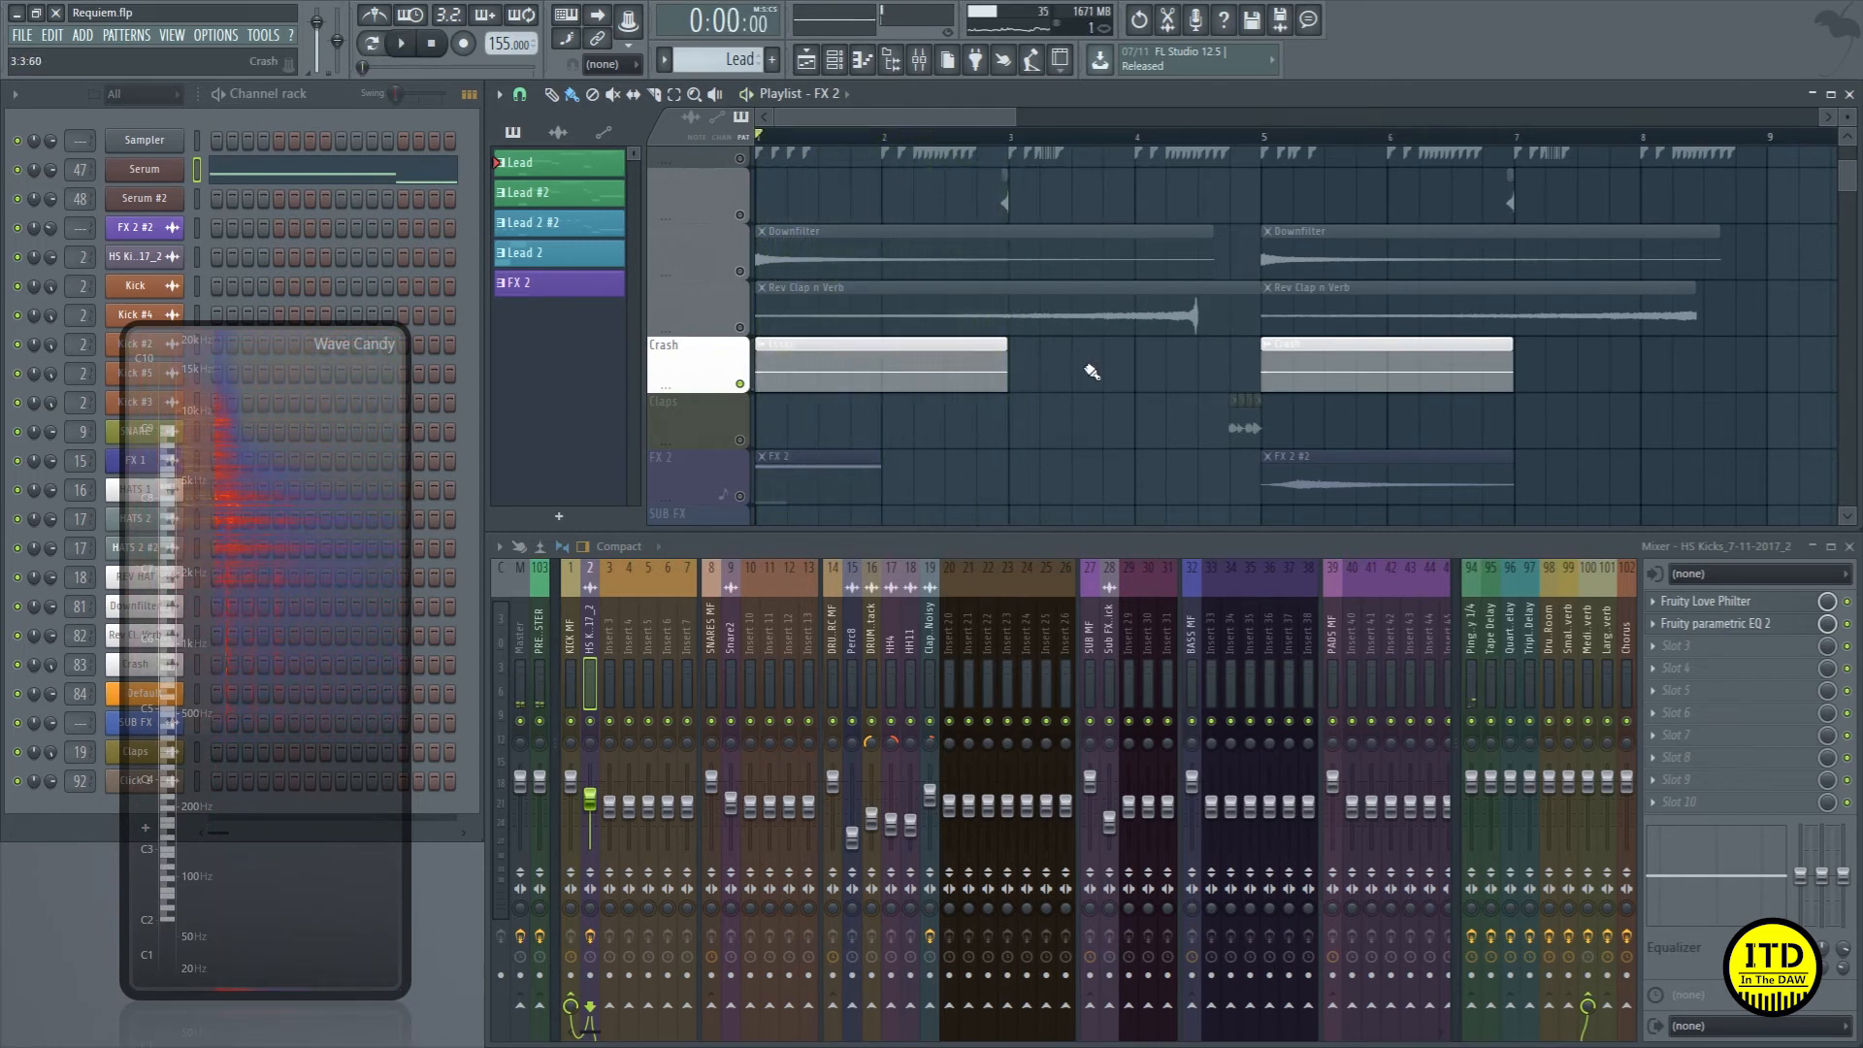
Step: Solo the FX 2 track and play its first clip from the start
{"action": "scroll", "coordinate": [828, 481], "scroll_direction": "down", "scroll_amount": 1}
{"action": "right_click", "coordinate": [739, 440]}
{"action": "key", "text": "space"}
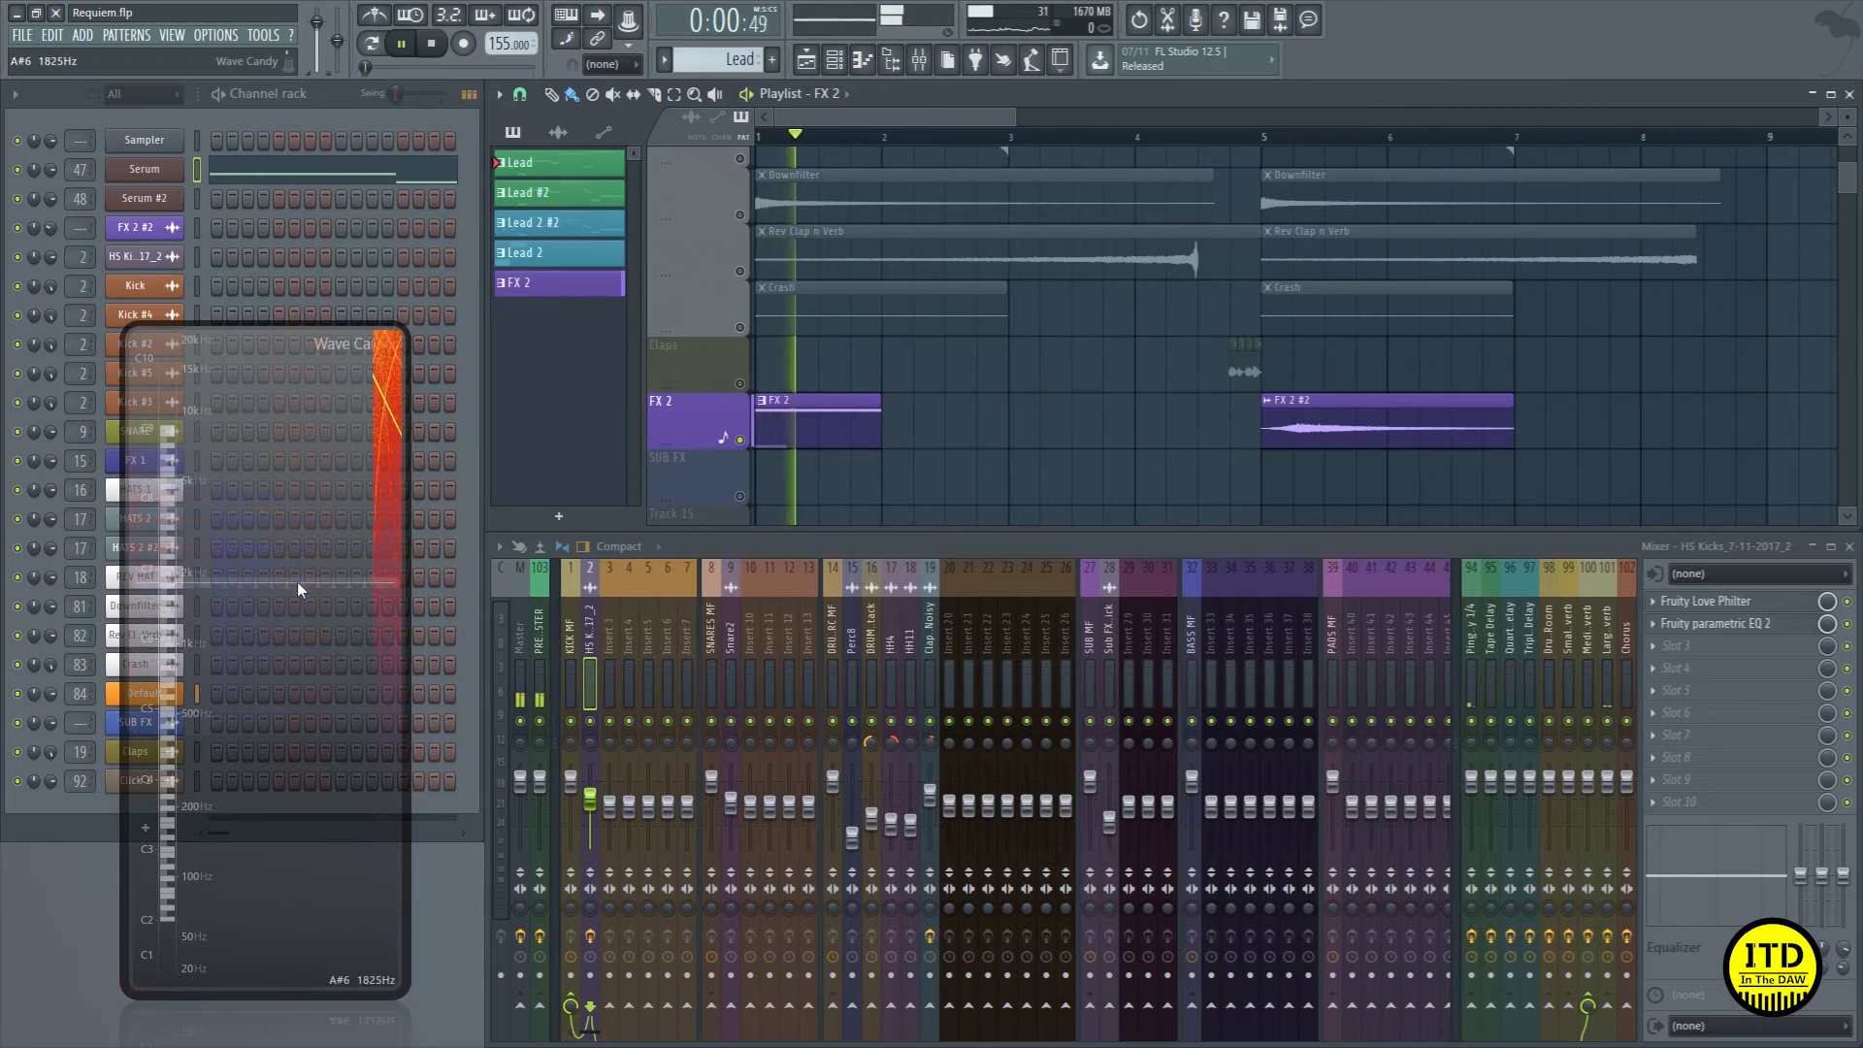
{"action": "key", "text": "space"}
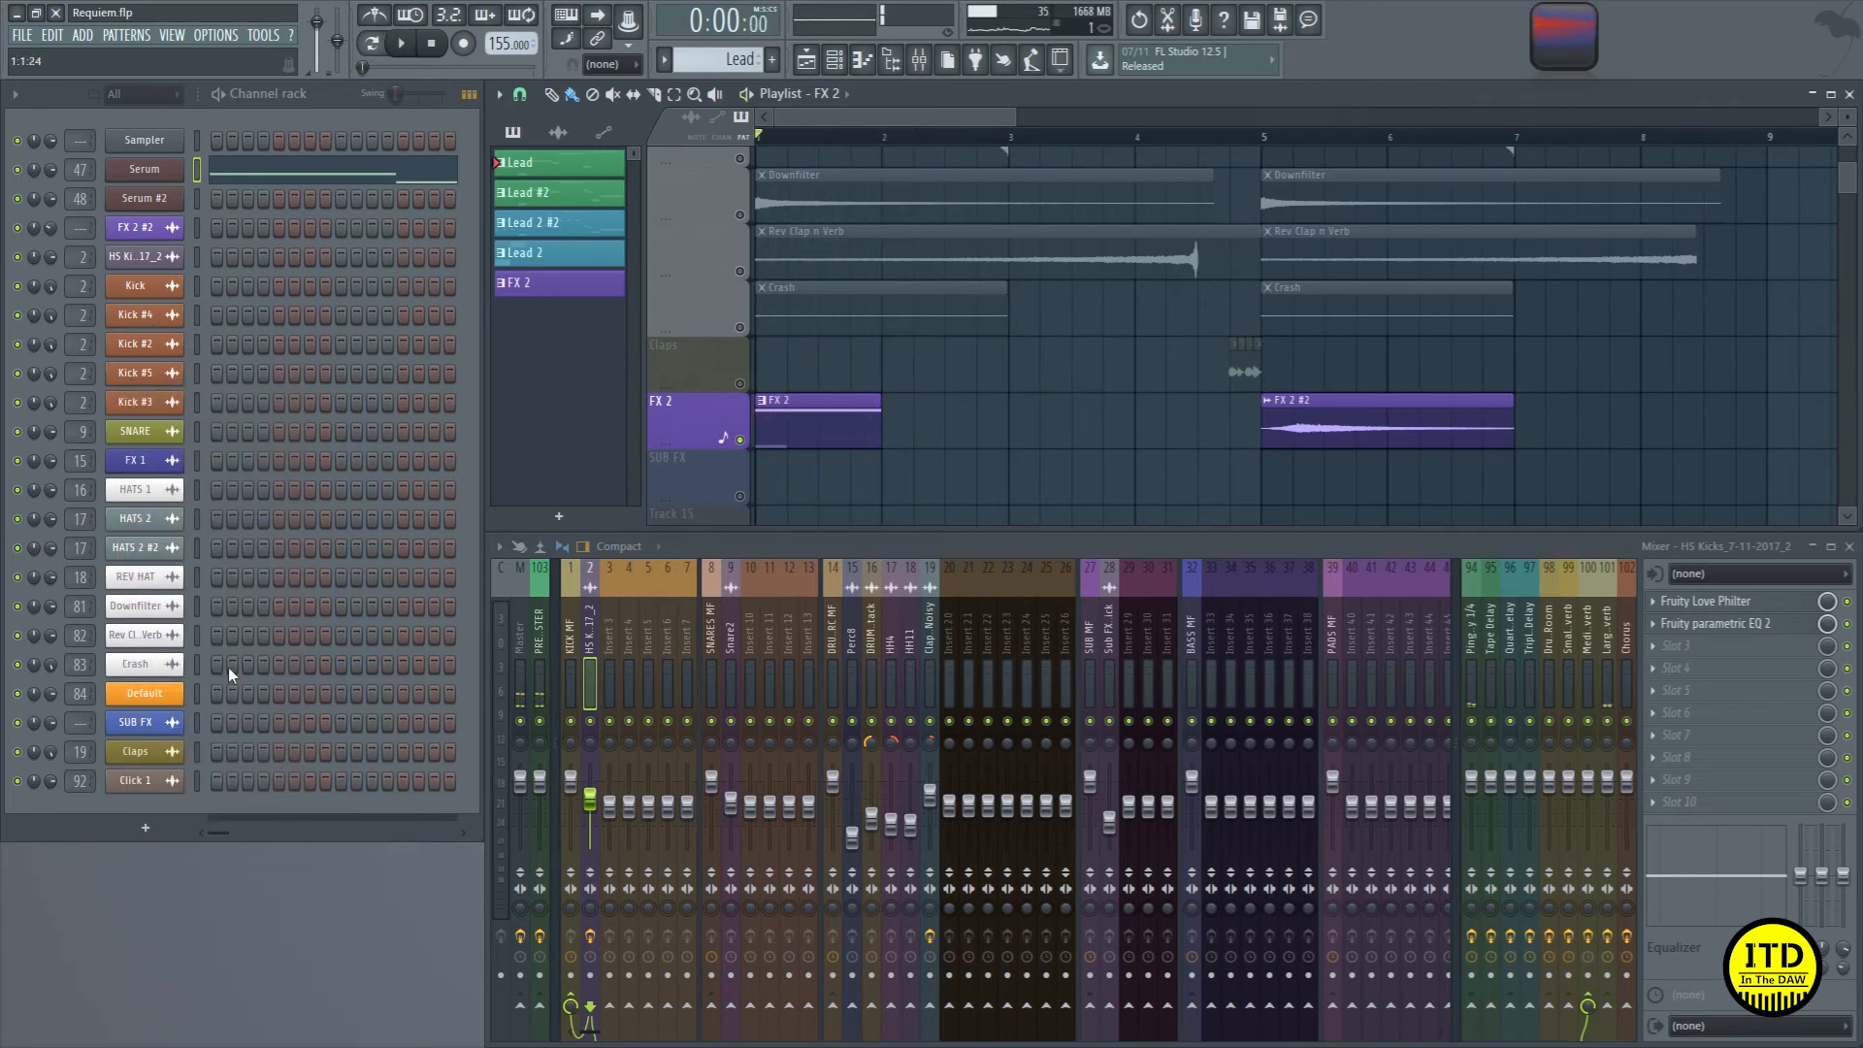
Step: Inspect operator 1's waveform shape and pitch envelope in the Default channel's synth, sound a test note and close the synth
{"action": "left_click", "coordinate": [156, 694]}
{"action": "left_click_drag", "start_coordinate": [860, 200], "coordinate": [830, 207]}
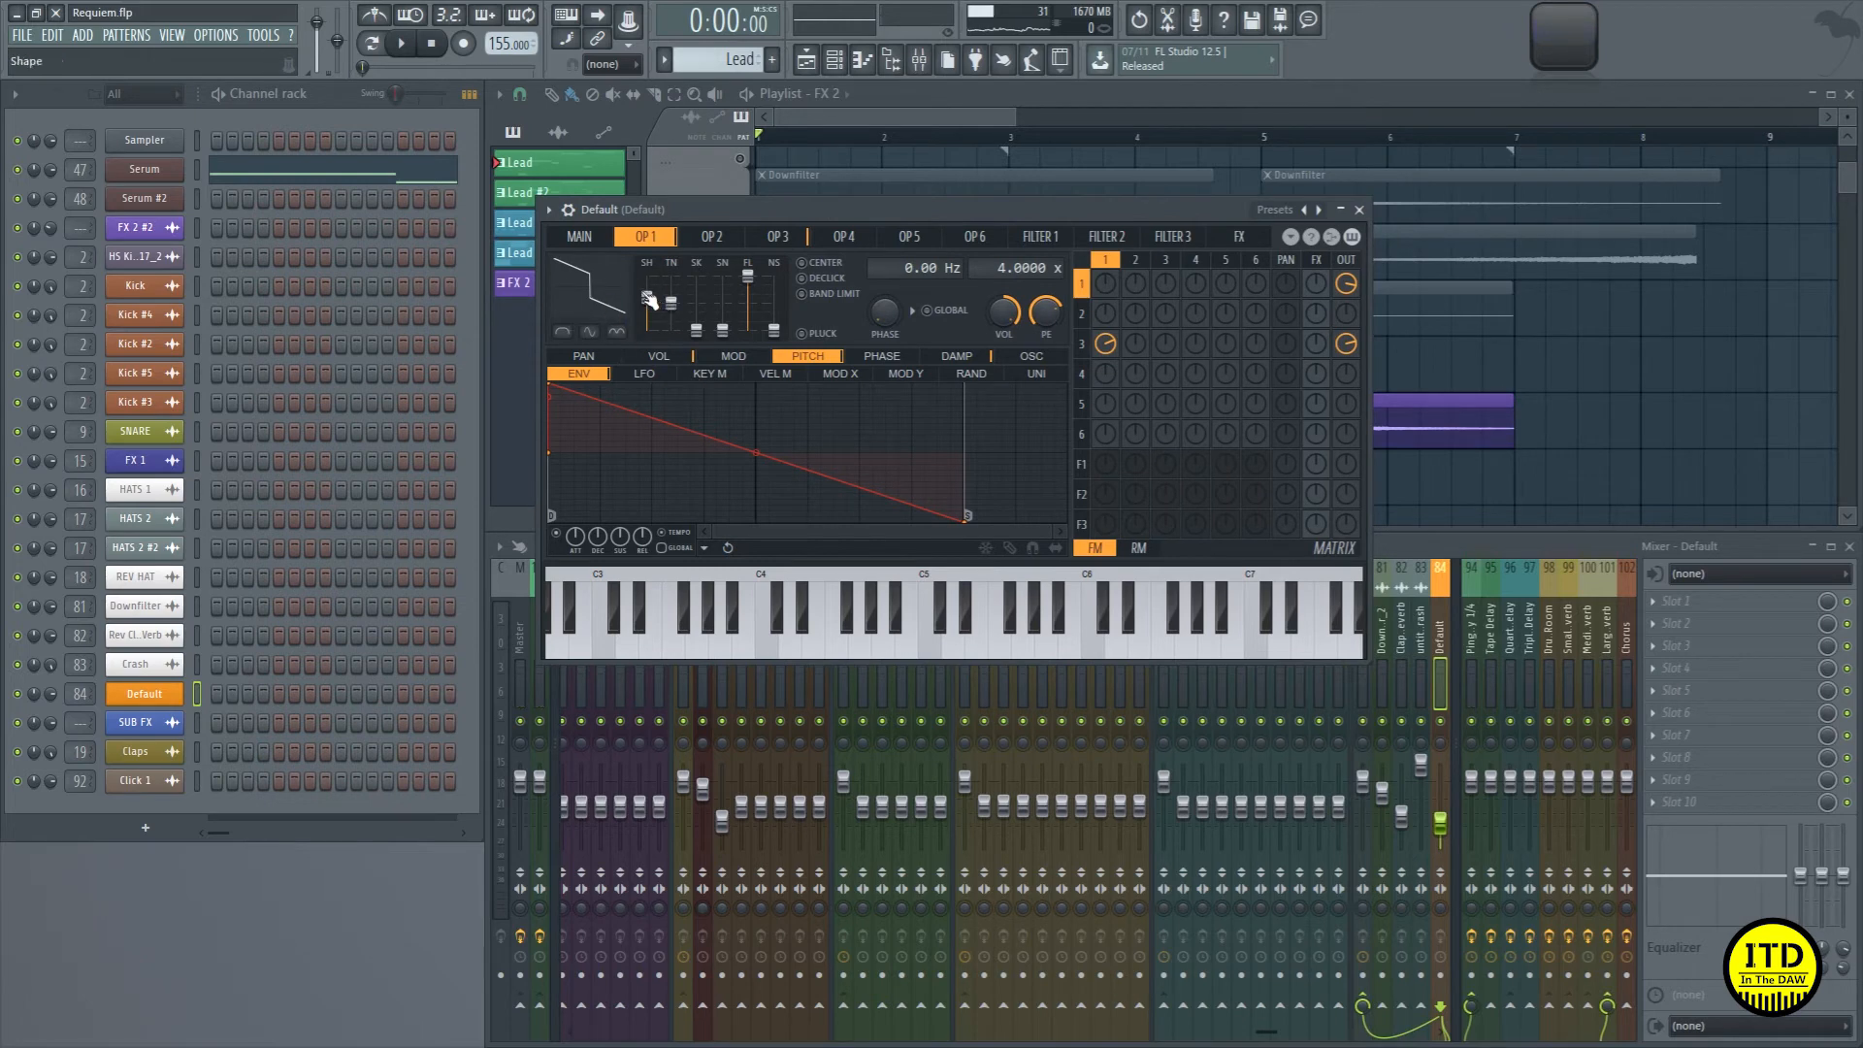
{"action": "key", "text": "y"}
{"action": "left_click", "coordinate": [1359, 210]}
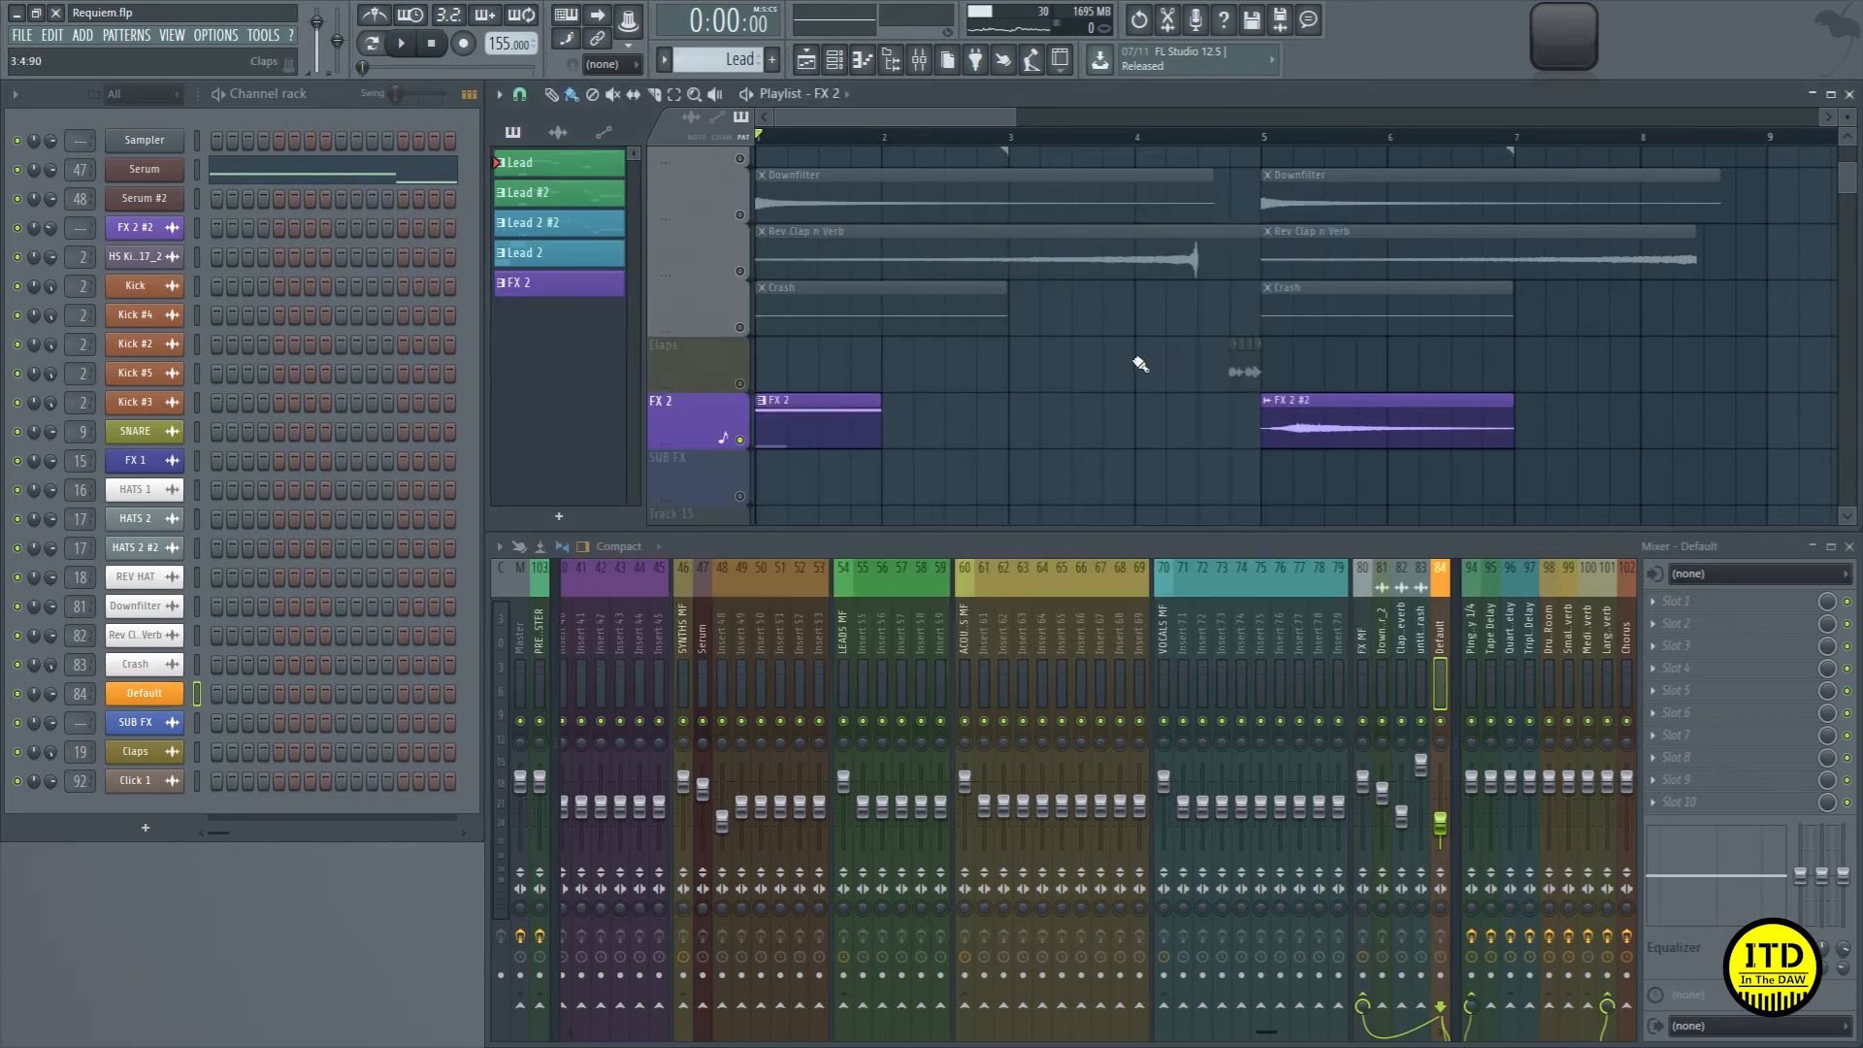
Step: Solo the Claps track and play the clap fill just before bar 5
{"action": "scroll", "coordinate": [1164, 410], "scroll_direction": "down", "scroll_amount": 3}
{"action": "scroll", "coordinate": [1203, 383], "scroll_direction": "up", "scroll_amount": 3}
{"action": "right_click", "coordinate": [740, 413]}
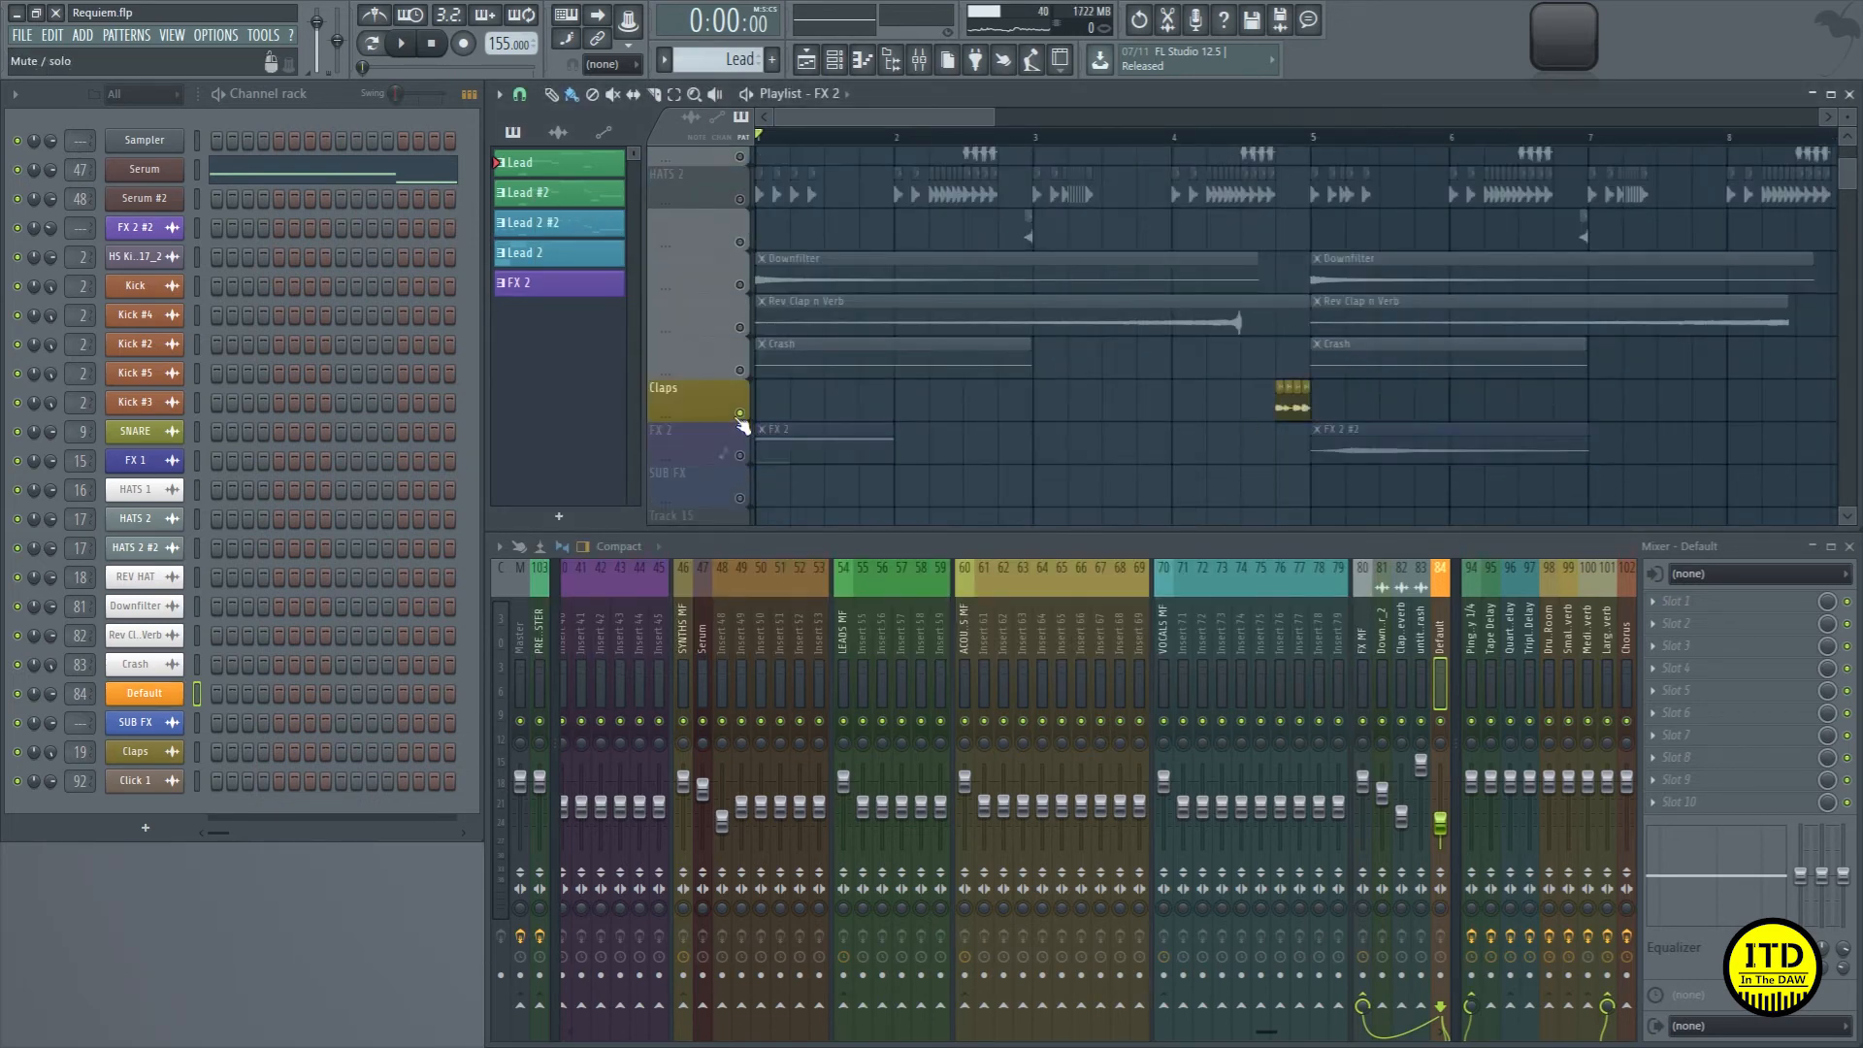
{"action": "left_click", "coordinate": [1282, 134]}
{"action": "key", "text": "space"}
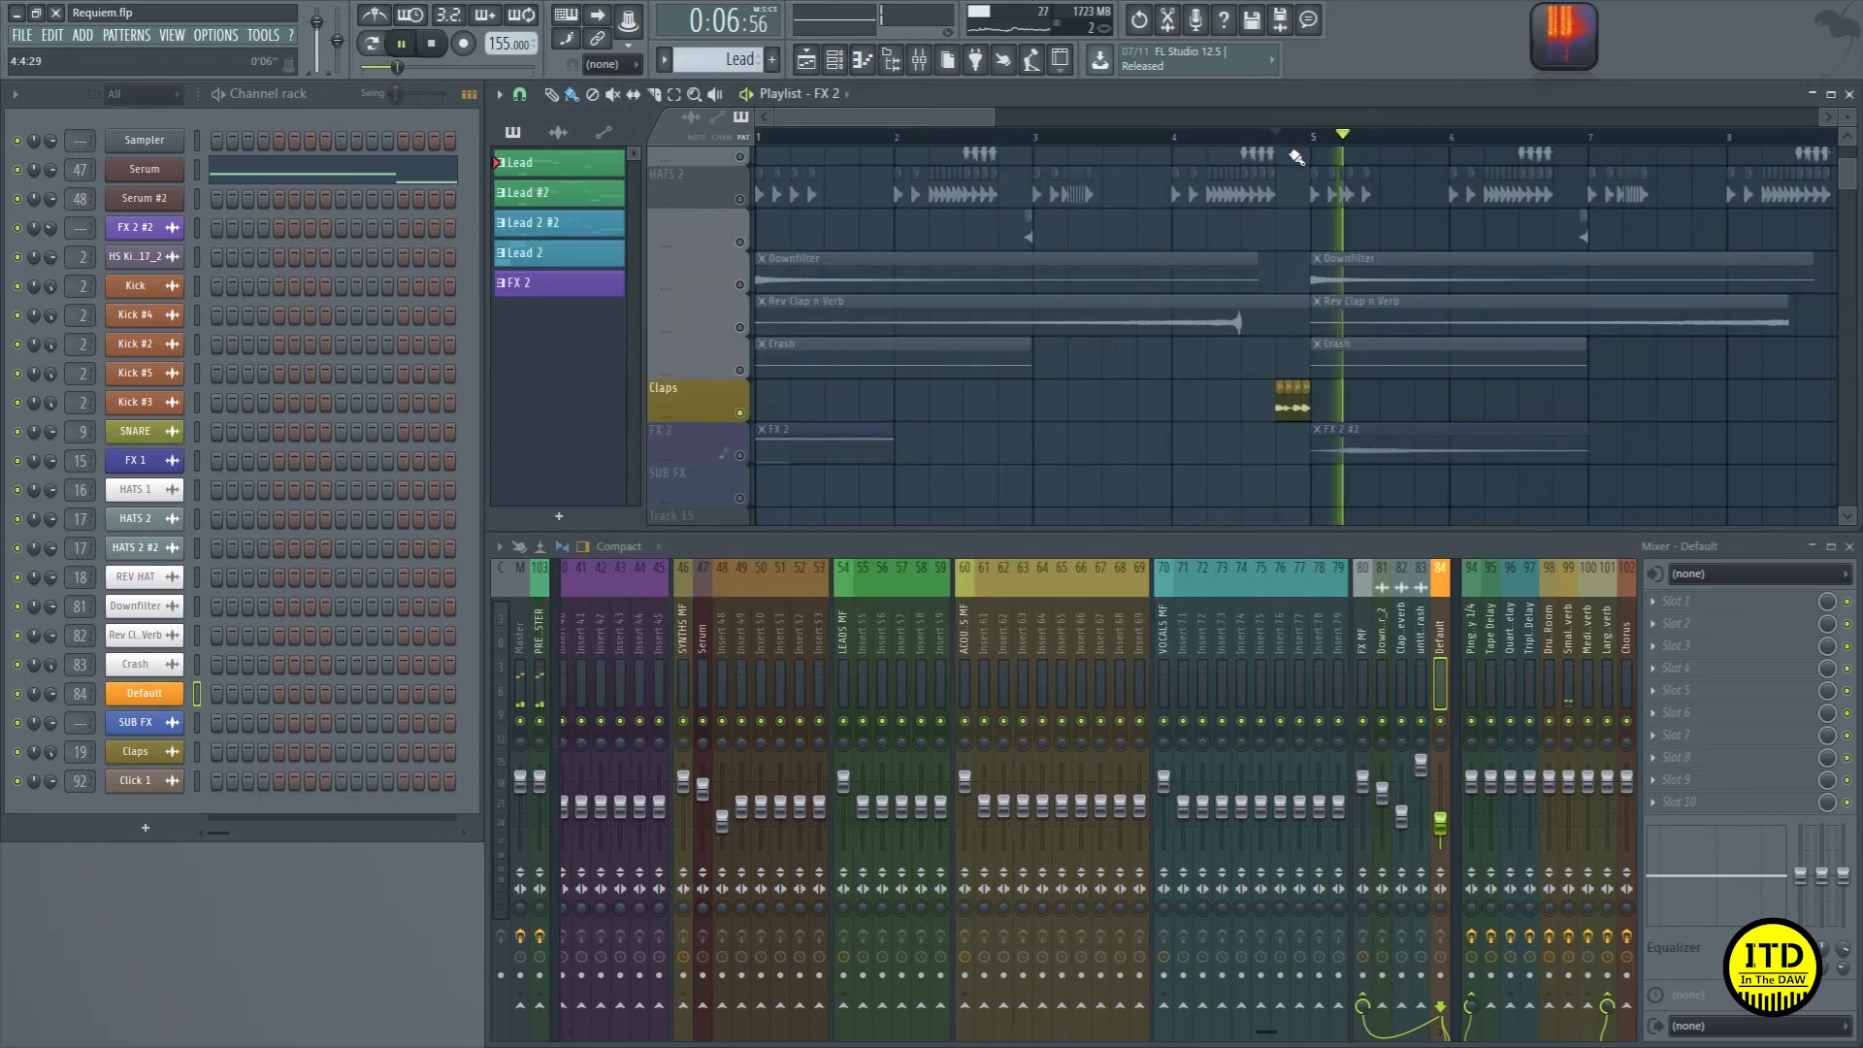
{"action": "key", "text": "space"}
Step: Place the full, uncut Claps sample on the empty Track 16 from bar 1
{"action": "left_click_drag", "start_coordinate": [1205, 393], "coordinate": [1366, 394]}
{"action": "left_click", "coordinate": [1239, 326]}
{"action": "right_click", "coordinate": [1077, 388], "text": "ctrl"}
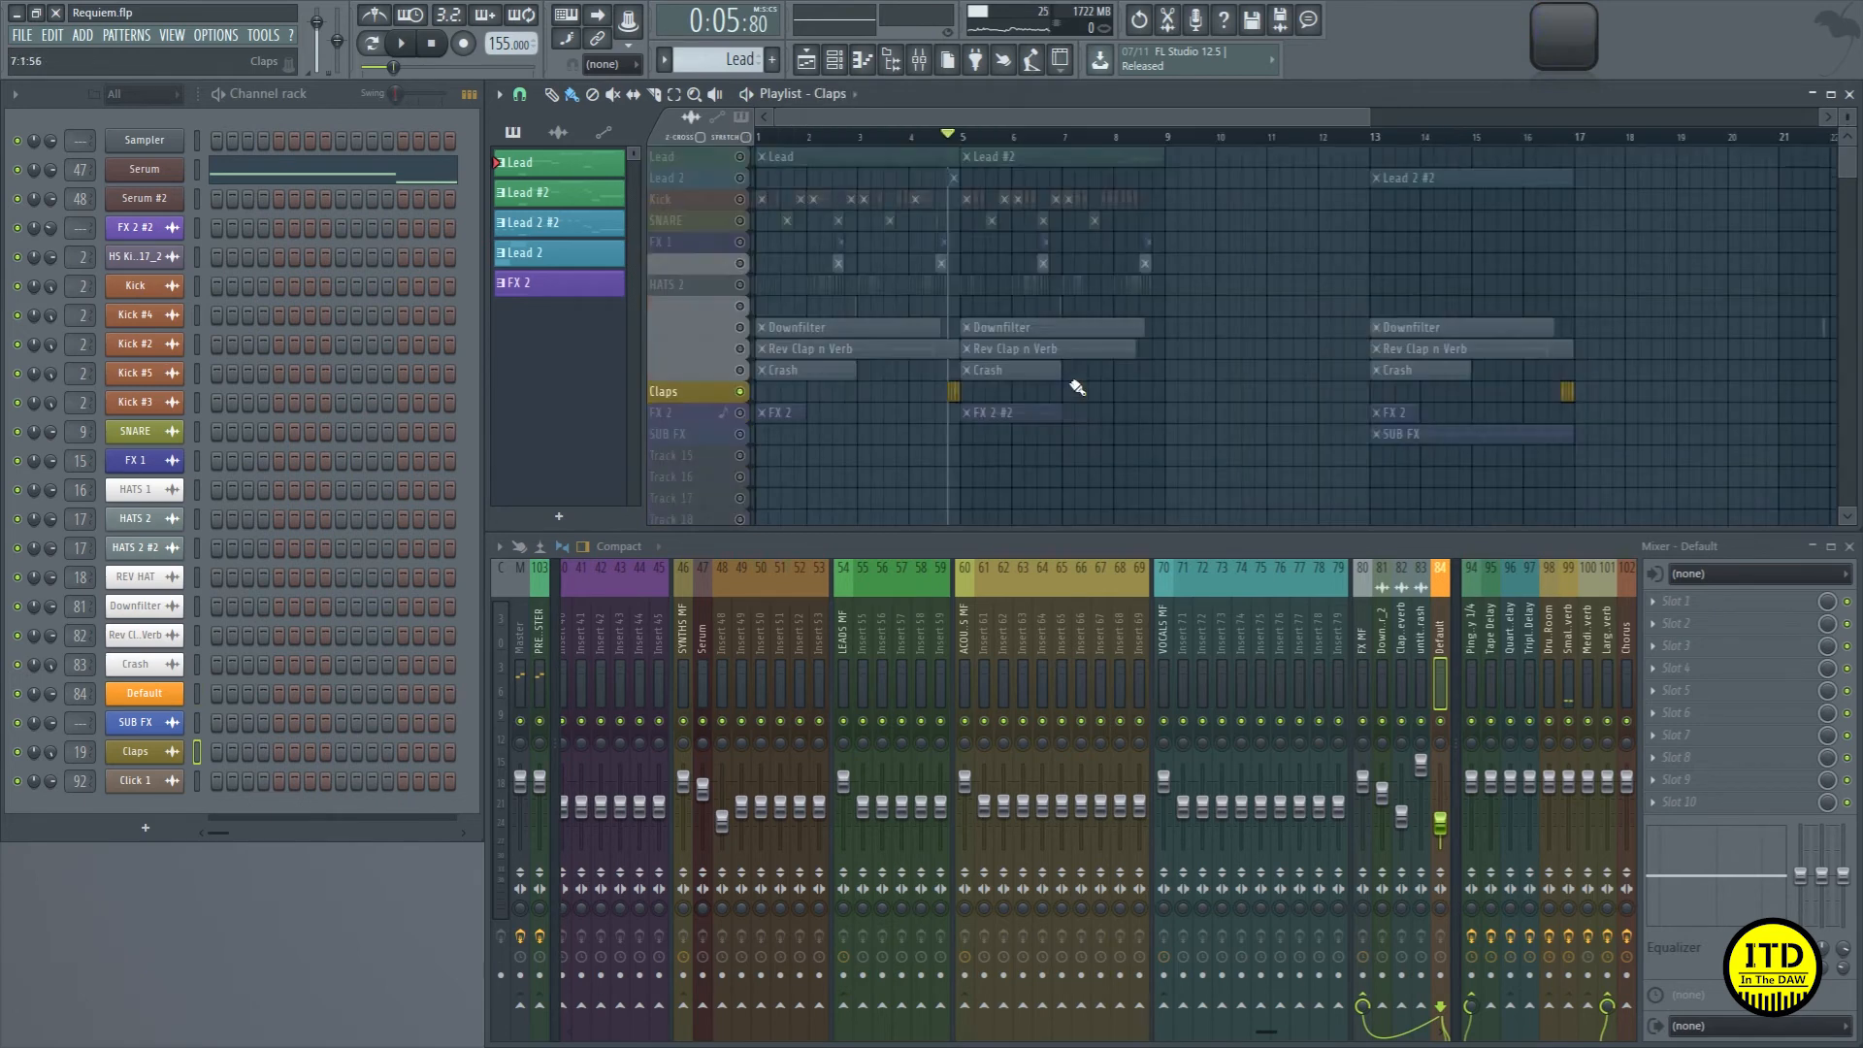
{"action": "left_click_drag", "start_coordinate": [1081, 482], "coordinate": [1691, 479]}
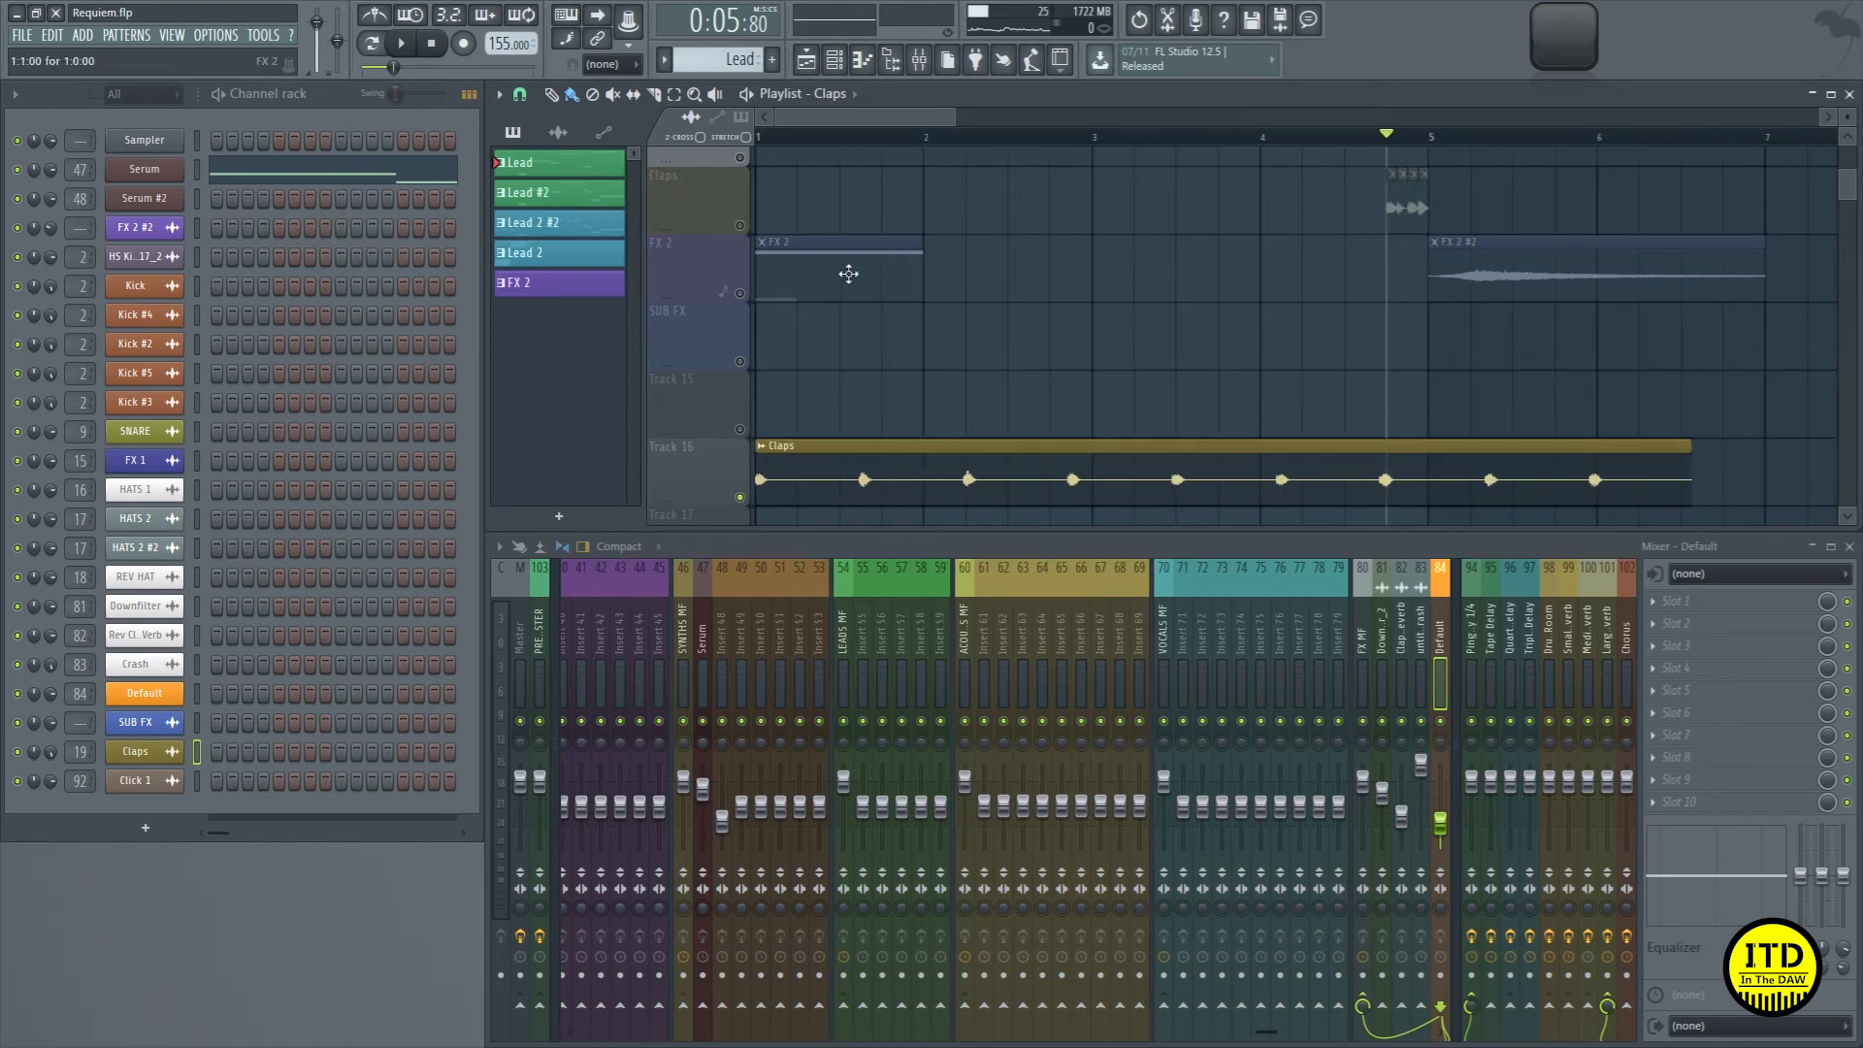
Step: Play the uncut Claps sample on Track 16 from the start to hear its individual claps
{"action": "left_click_drag", "start_coordinate": [994, 507], "coordinate": [757, 441]}
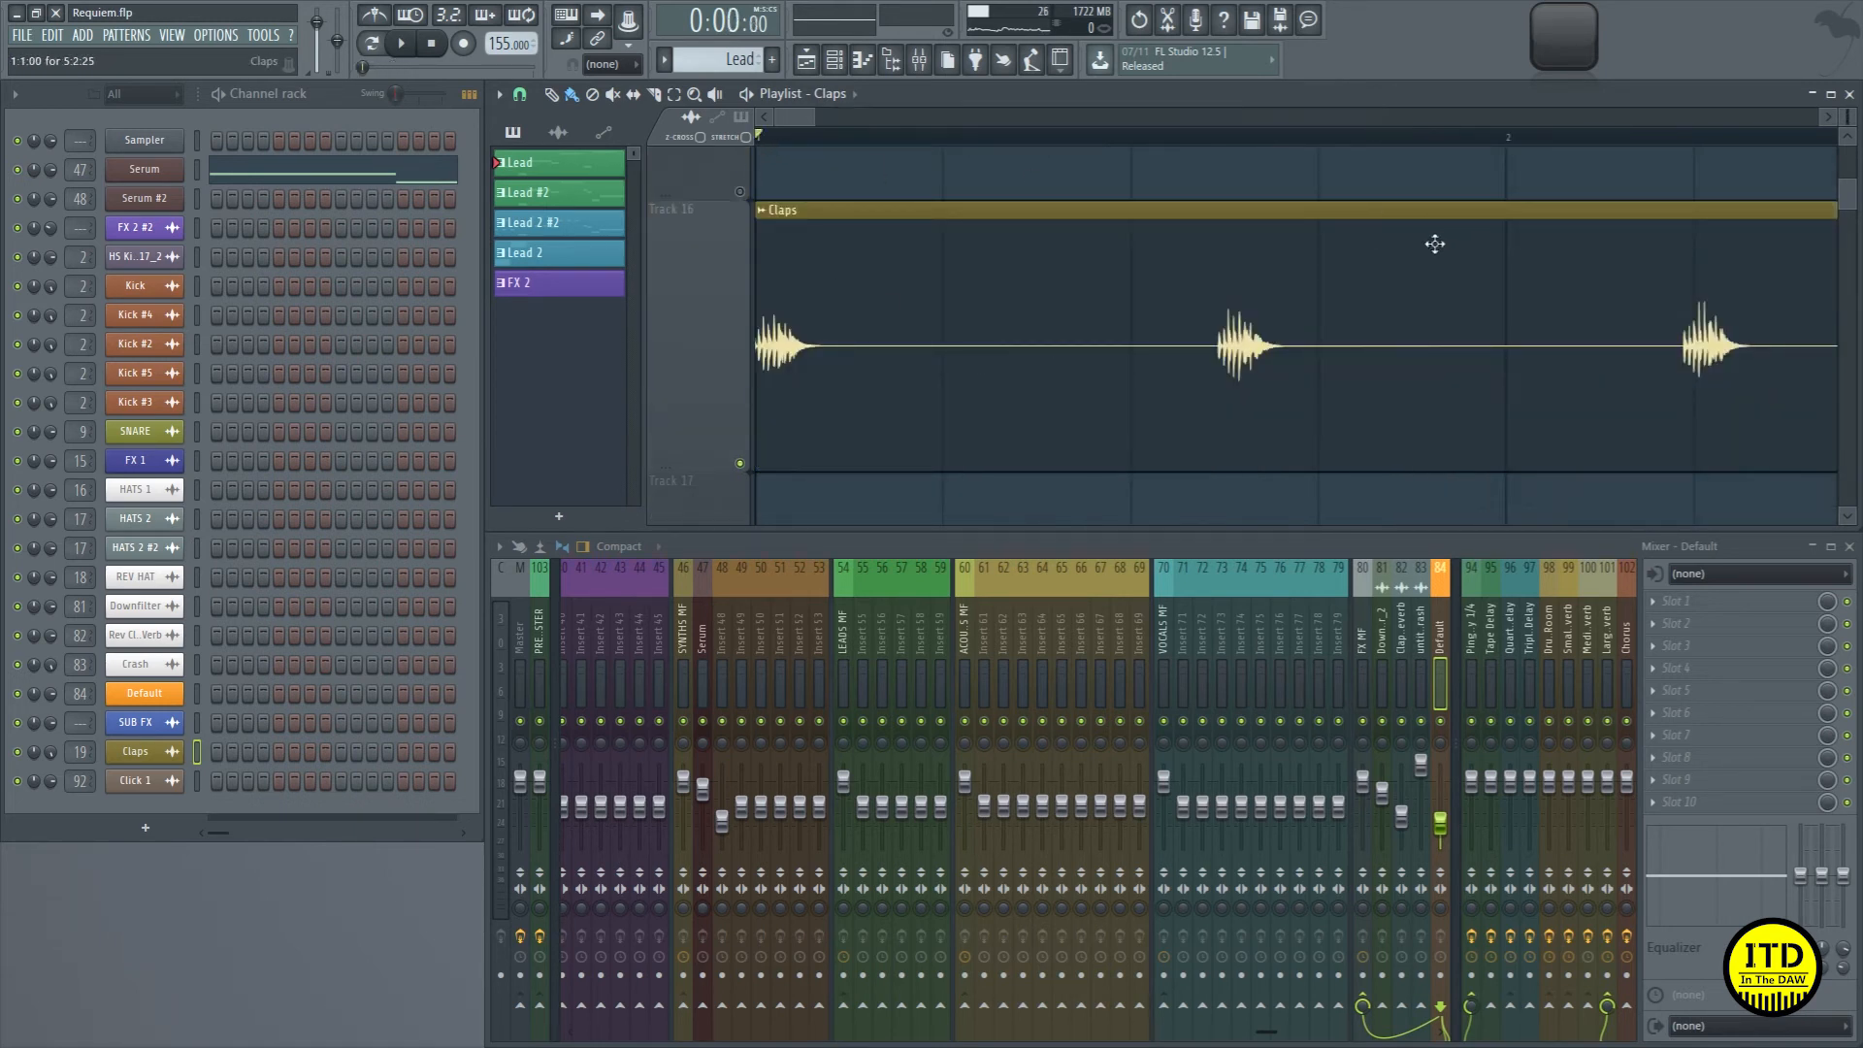
{"action": "key", "text": "space"}
{"action": "scroll", "coordinate": [815, 131], "scroll_direction": "down", "scroll_amount": 3}
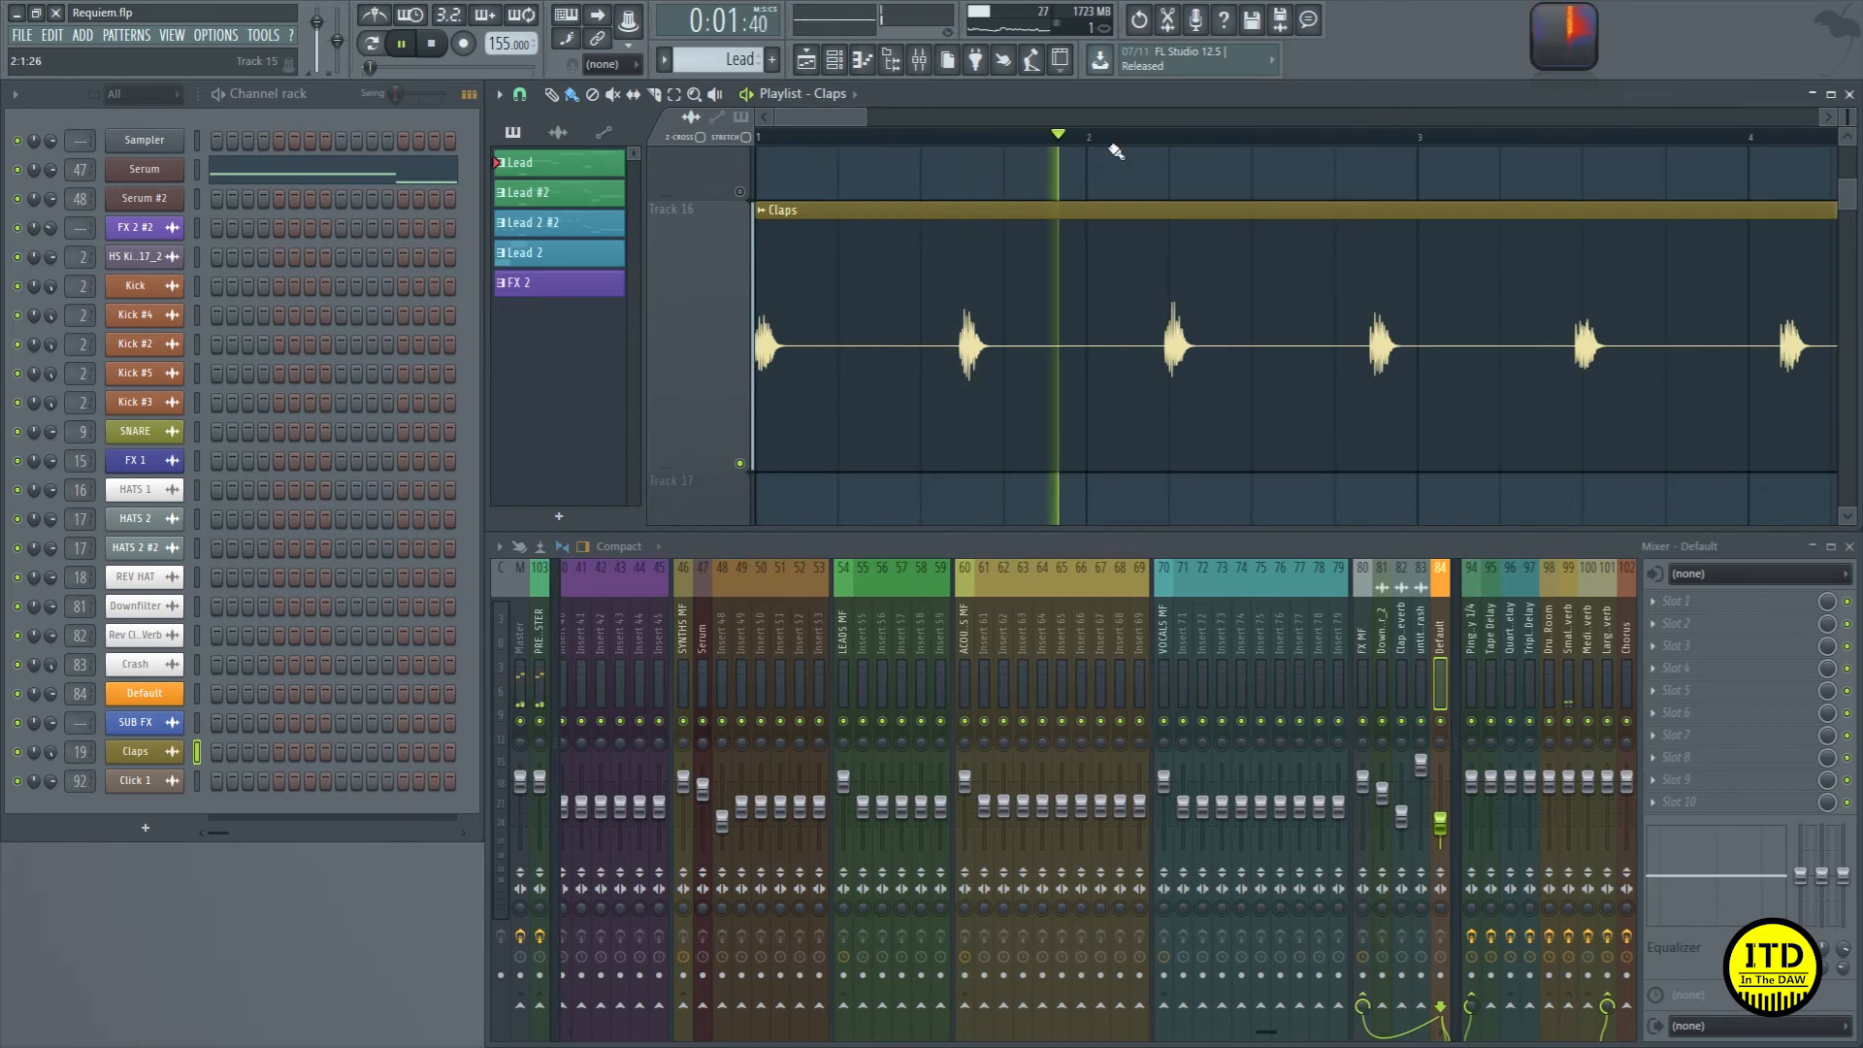
{"action": "scroll", "coordinate": [881, 119], "scroll_direction": "down", "scroll_amount": 1}
{"action": "key", "text": "space"}
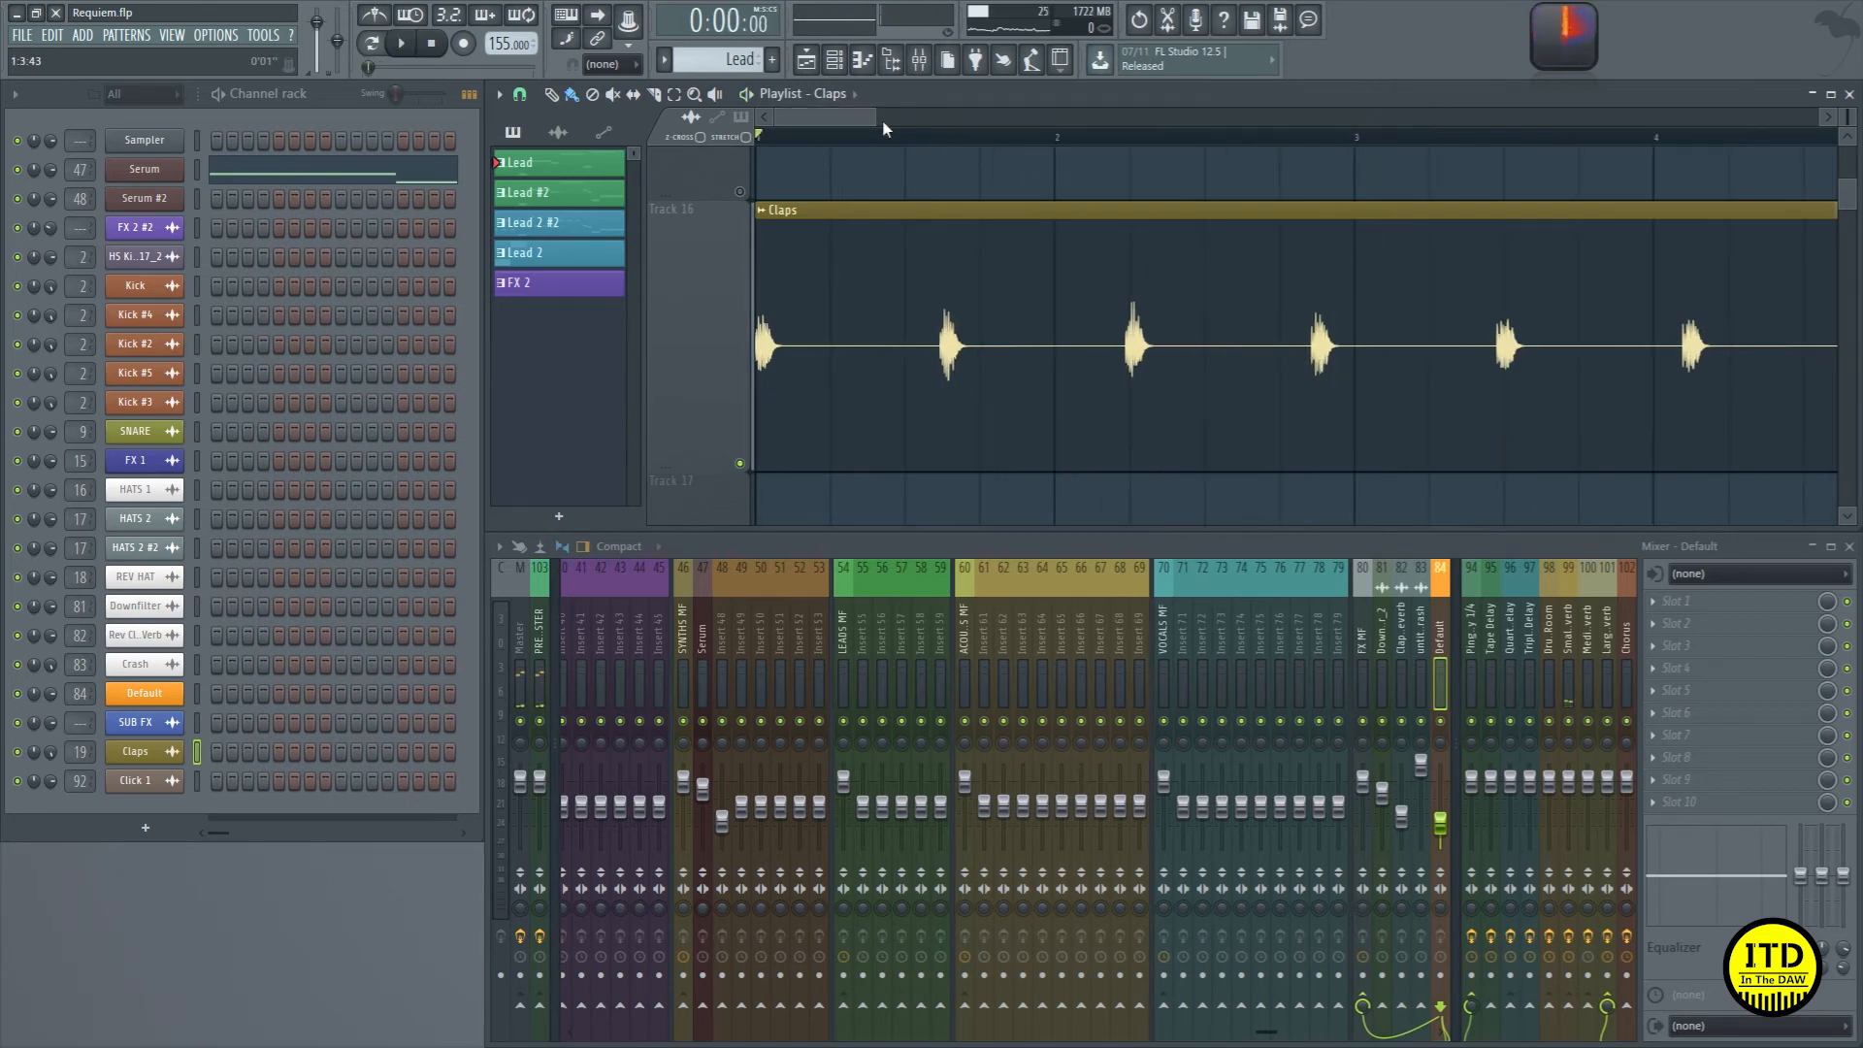
Step: Solo the Claps track again and play the four cut clap slices leading into bar 5
{"action": "right_click", "coordinate": [1155, 278], "text": "ctrl"}
{"action": "left_click_drag", "start_coordinate": [873, 397], "coordinate": [1083, 444]}
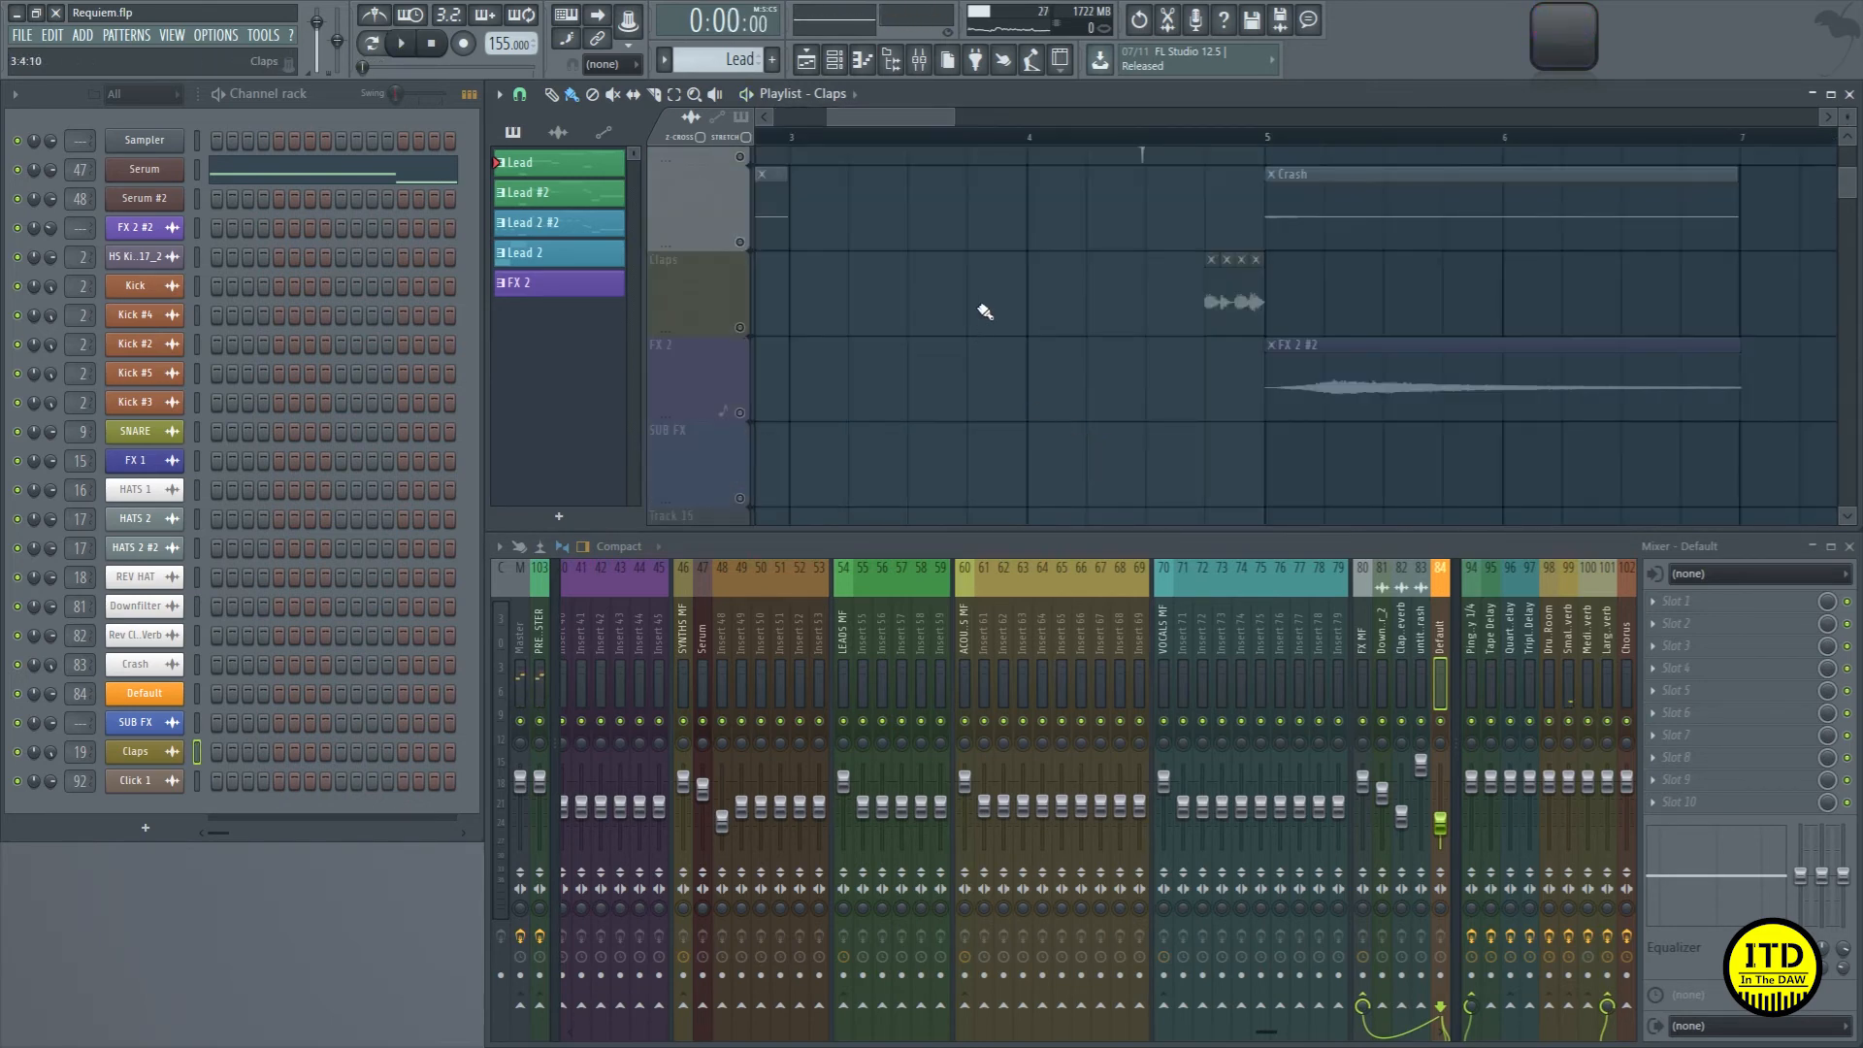
{"action": "left_click_drag", "start_coordinate": [1032, 233], "coordinate": [1396, 350]}
{"action": "left_click", "coordinate": [742, 465]}
{"action": "left_click", "coordinate": [1277, 136]}
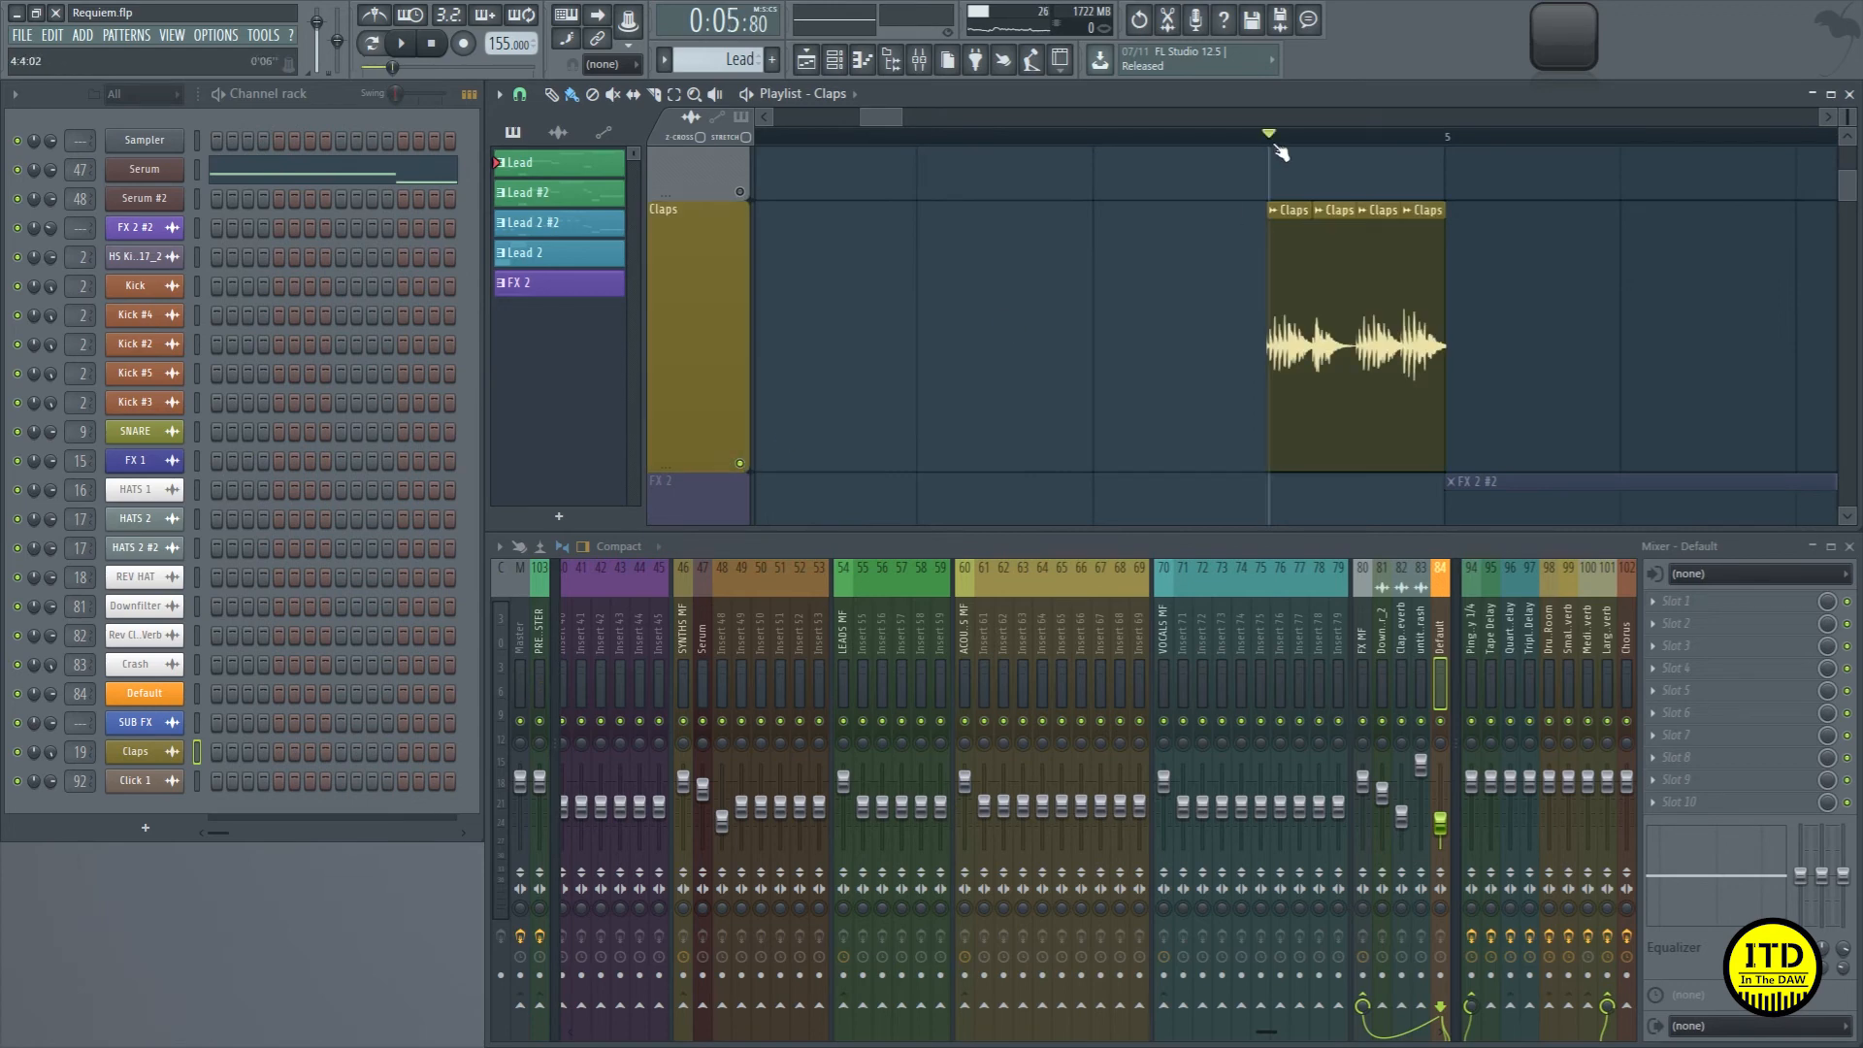
{"action": "key", "text": "space"}
{"action": "key", "text": "space"}
Step: Turn all playlist tracks back on and frame bars 1 to 9 of the arrangement
{"action": "right_click", "coordinate": [1163, 228], "text": "ctrl"}
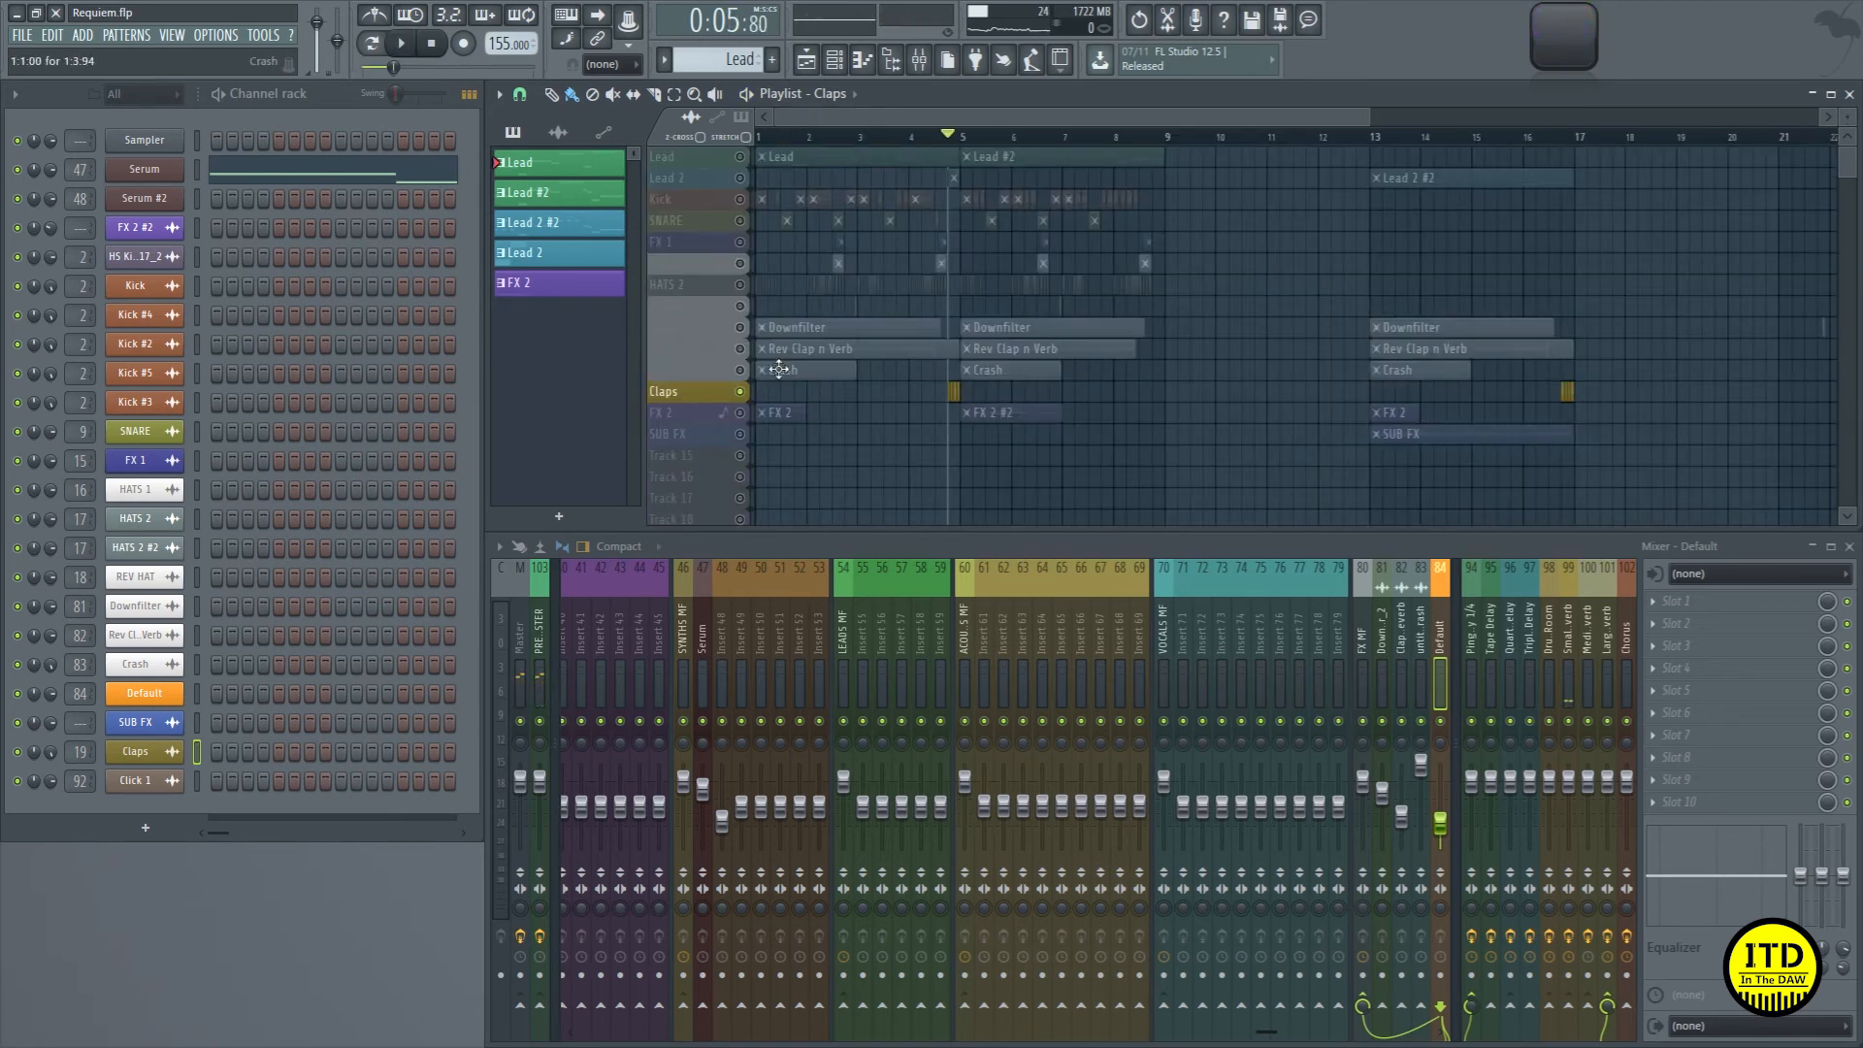
{"action": "right_click", "coordinate": [742, 328]}
{"action": "right_click", "coordinate": [742, 328]}
{"action": "left_click_drag", "start_coordinate": [1235, 441], "coordinate": [761, 165]}
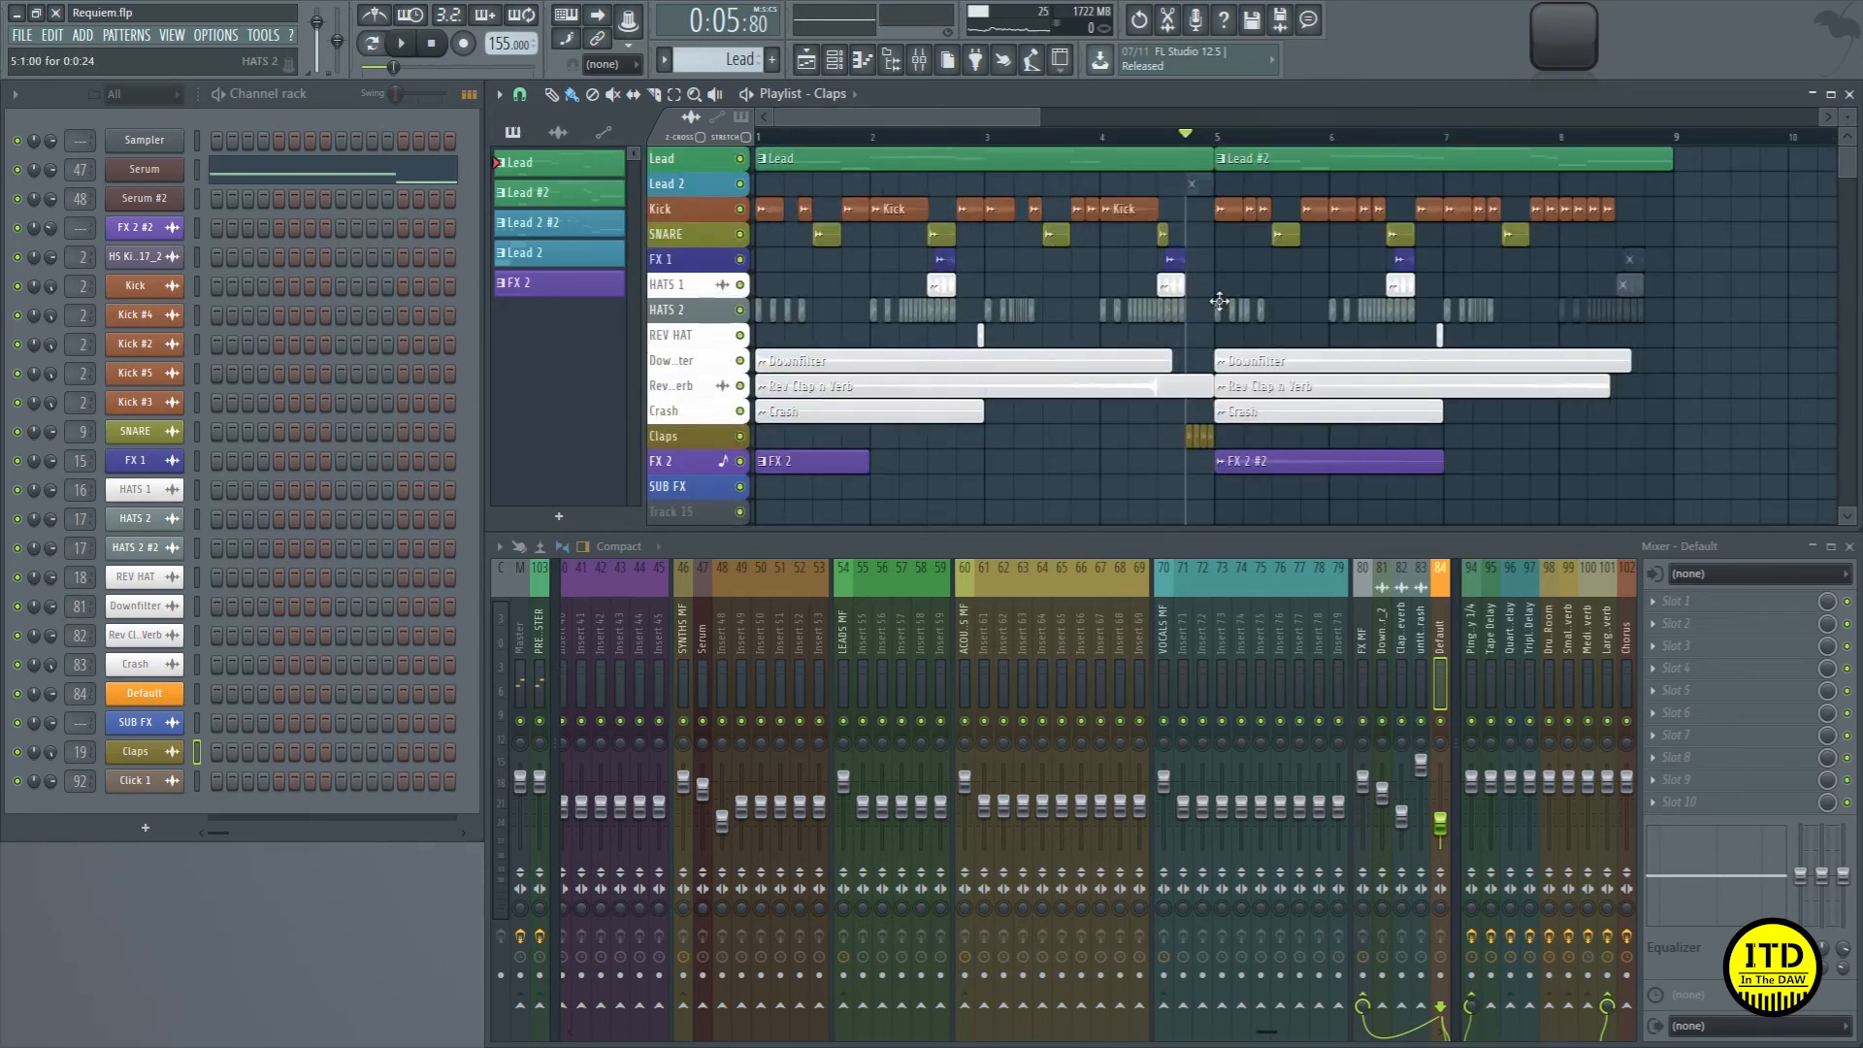
Step: Look over the mixer's send tracks, examining the effect chains on Tape Delay and Larger Reverb
{"action": "scroll", "coordinate": [1359, 603], "scroll_direction": "down", "scroll_amount": 5}
{"action": "scroll", "coordinate": [1359, 602], "scroll_direction": "up", "scroll_amount": 1}
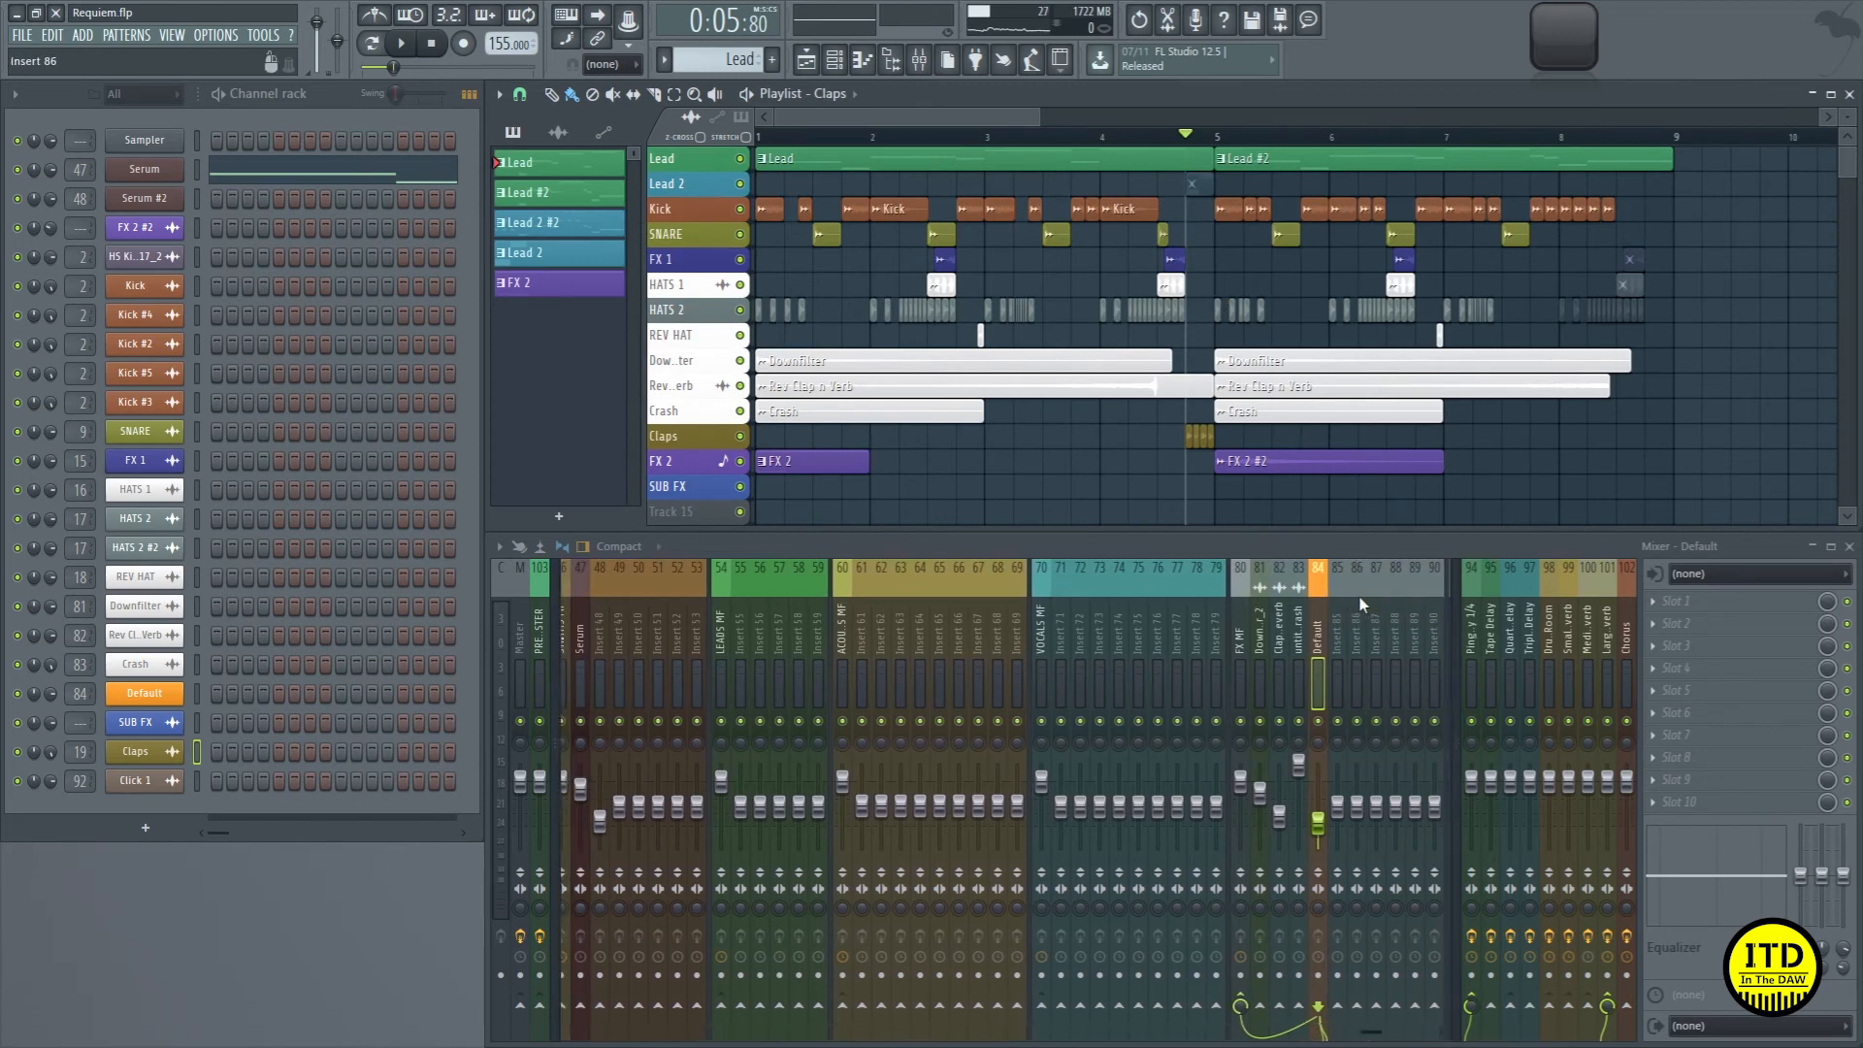
{"action": "scroll", "coordinate": [1359, 603], "scroll_direction": "down", "scroll_amount": 2}
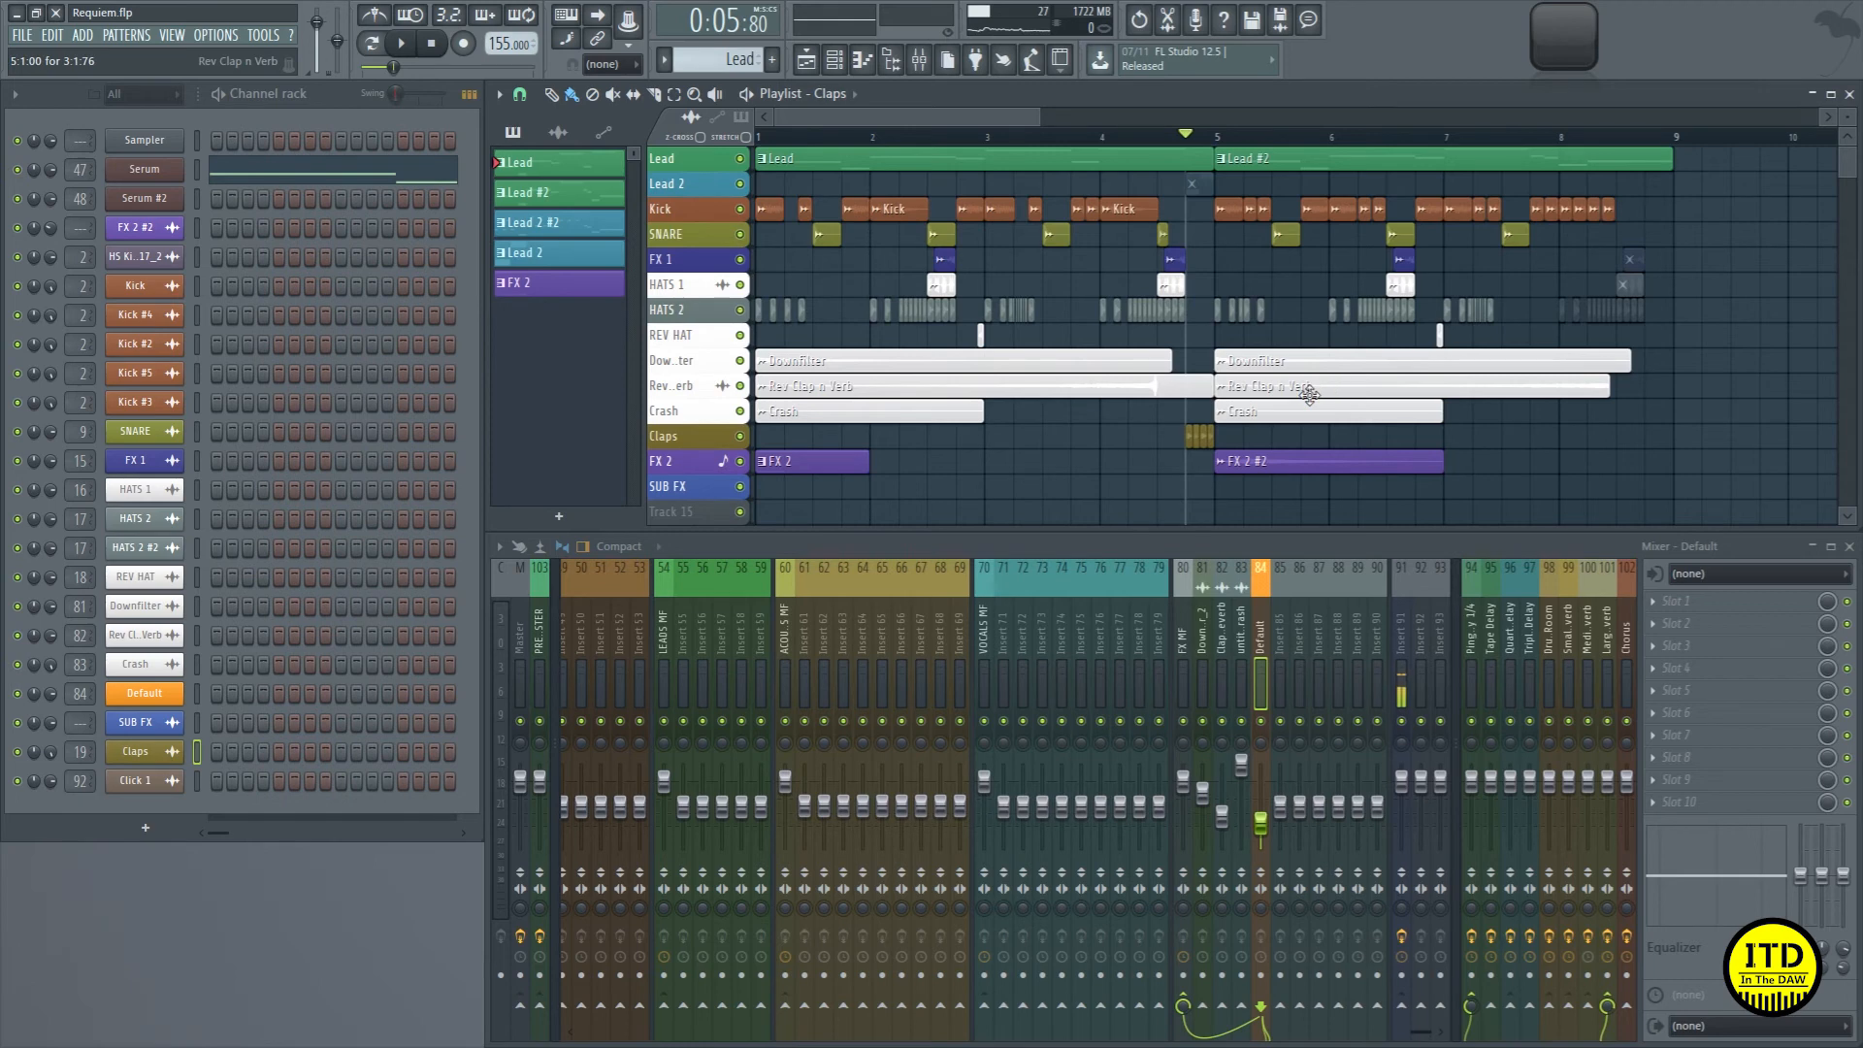
{"action": "left_click", "coordinate": [1491, 661]}
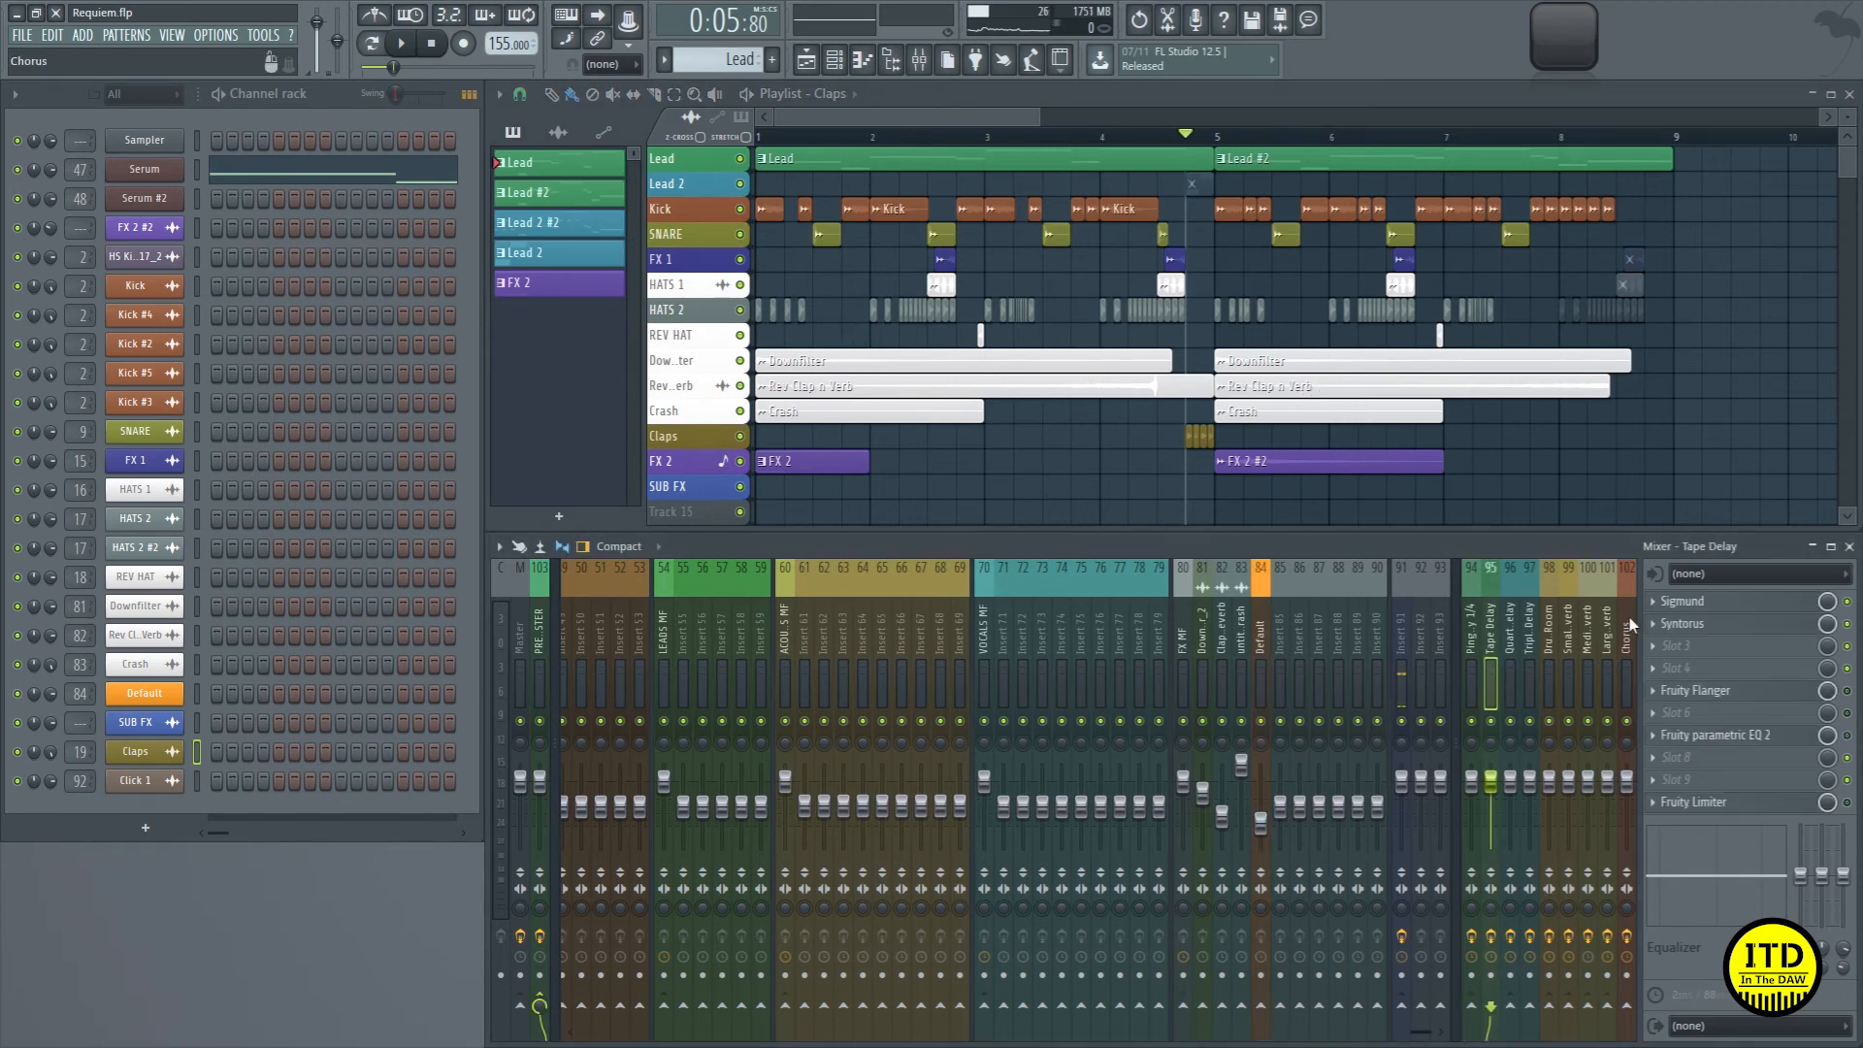
{"action": "left_click", "coordinate": [1608, 631]}
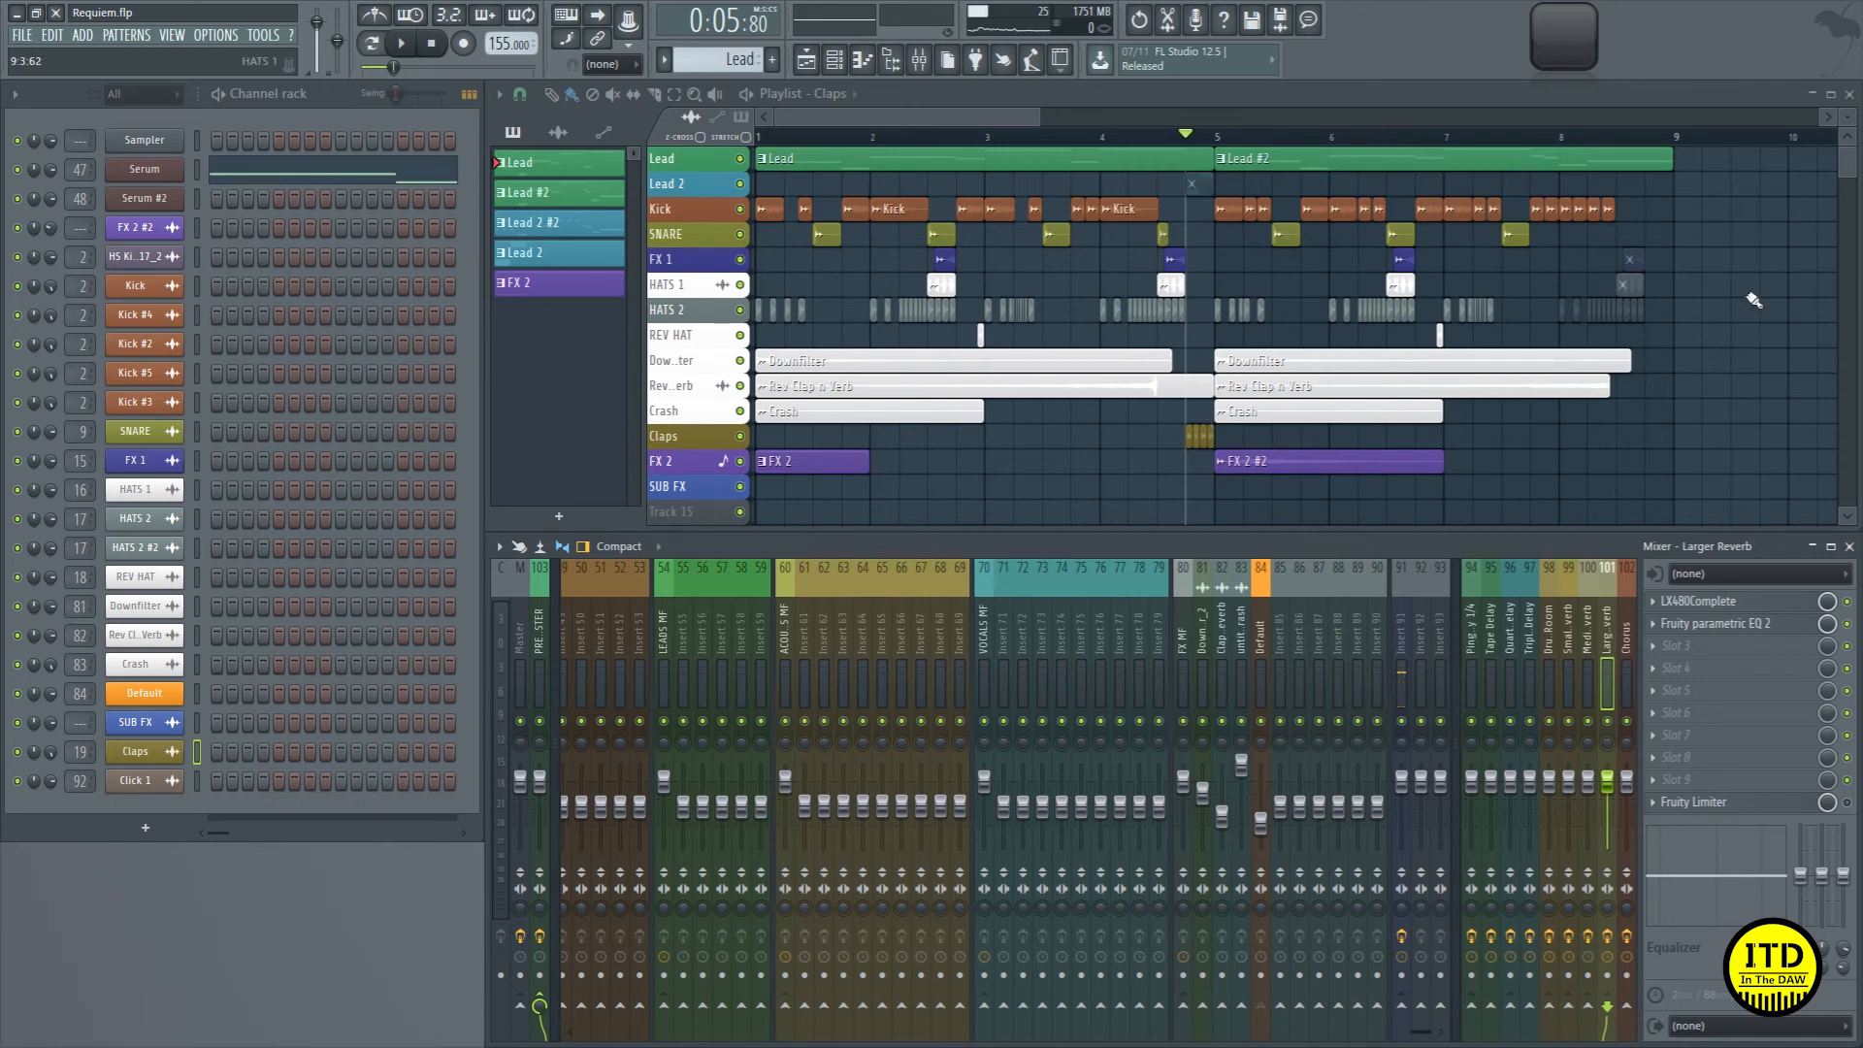
Step: Mute the delay, reverb and chorus send tracks in the mixer and play the arrangement dry from the start
{"action": "right_click", "coordinate": [1717, 374], "text": "ctrl"}
{"action": "left_click", "coordinate": [1608, 722]}
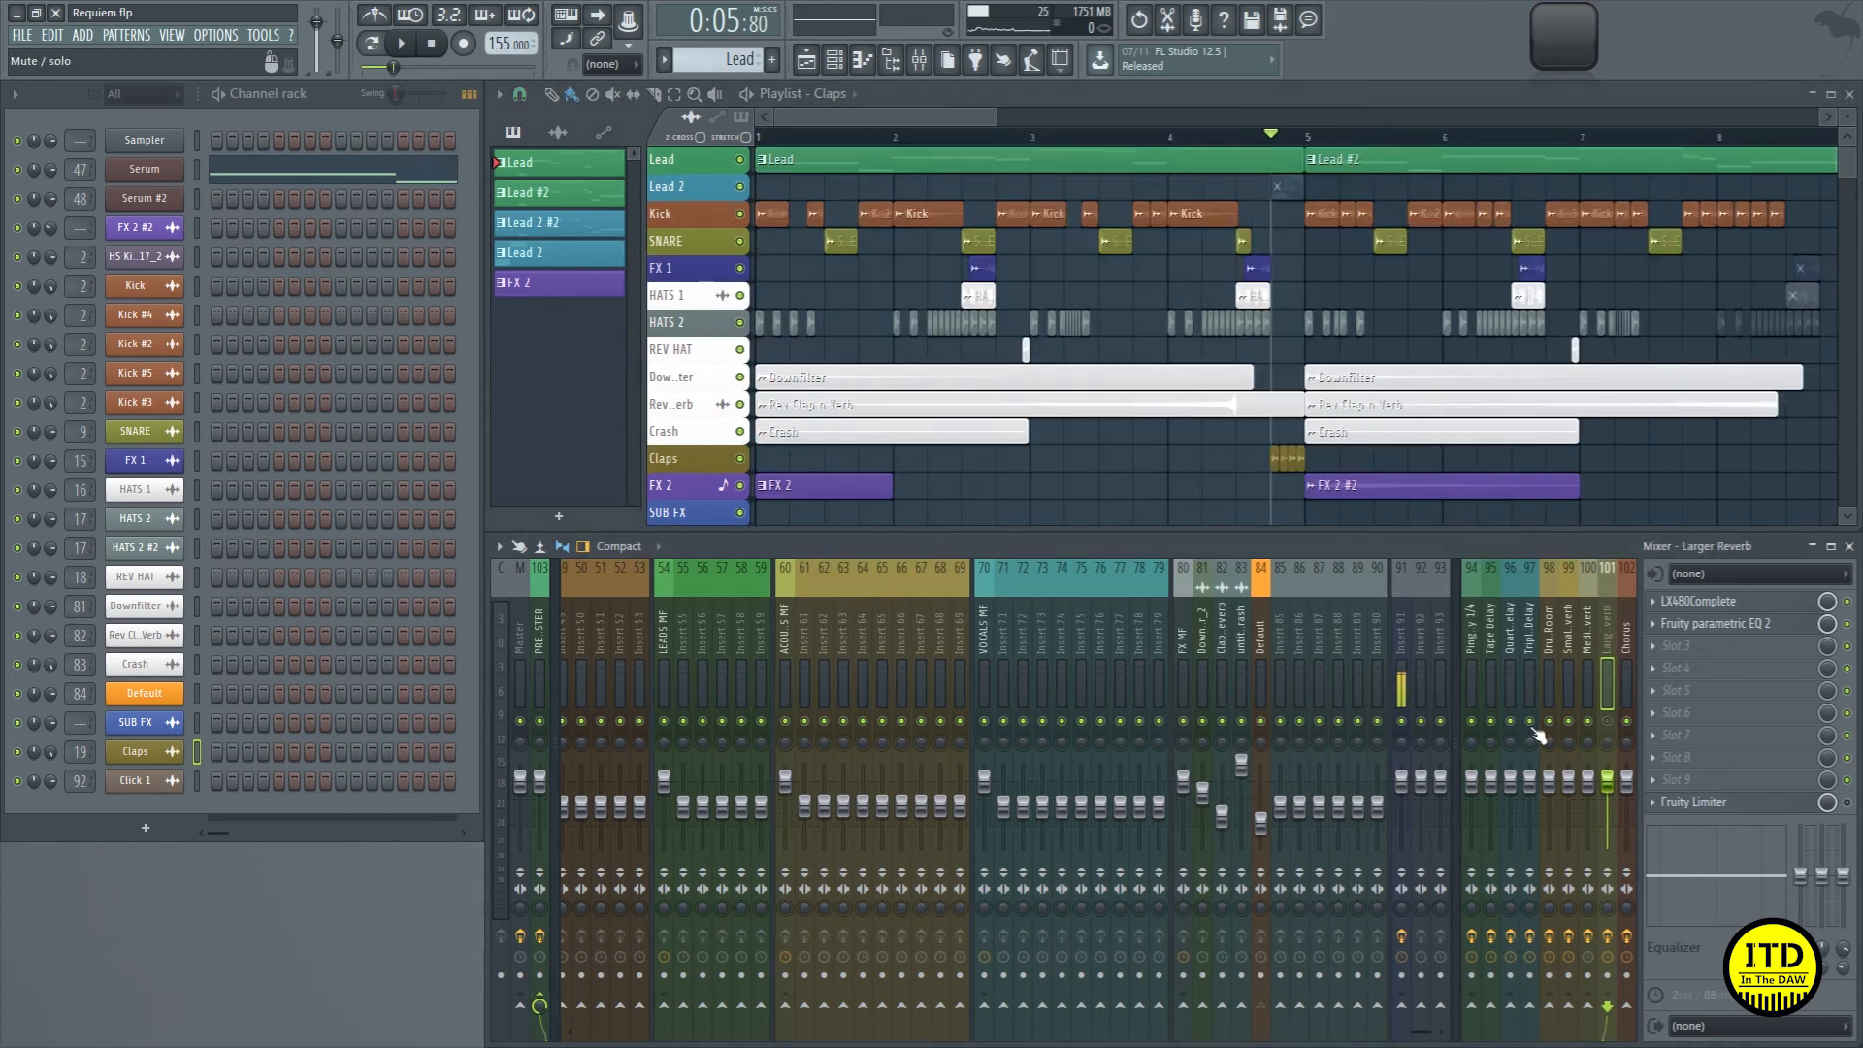
{"action": "left_click_drag", "start_coordinate": [1473, 725], "coordinate": [1618, 734]}
{"action": "right_click", "coordinate": [1139, 484], "text": "ctrl"}
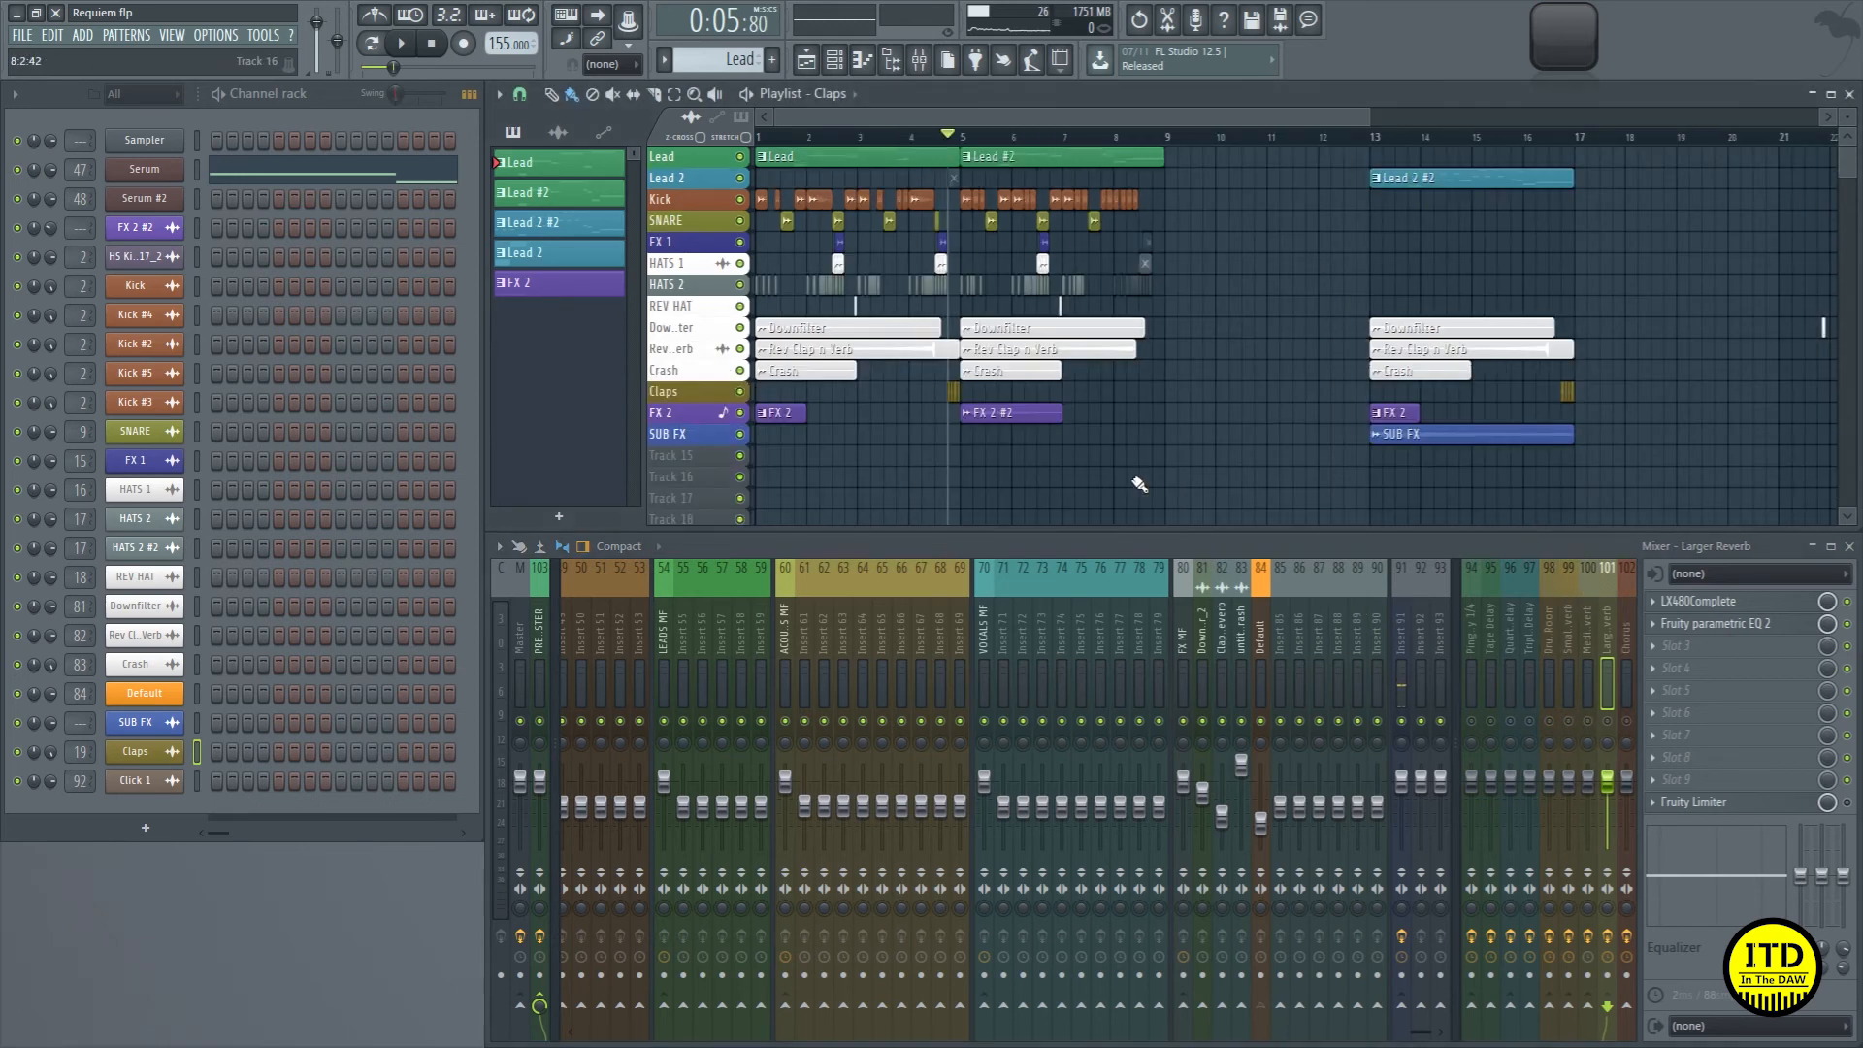
{"action": "left_click", "coordinate": [791, 139]}
{"action": "key", "text": "space"}
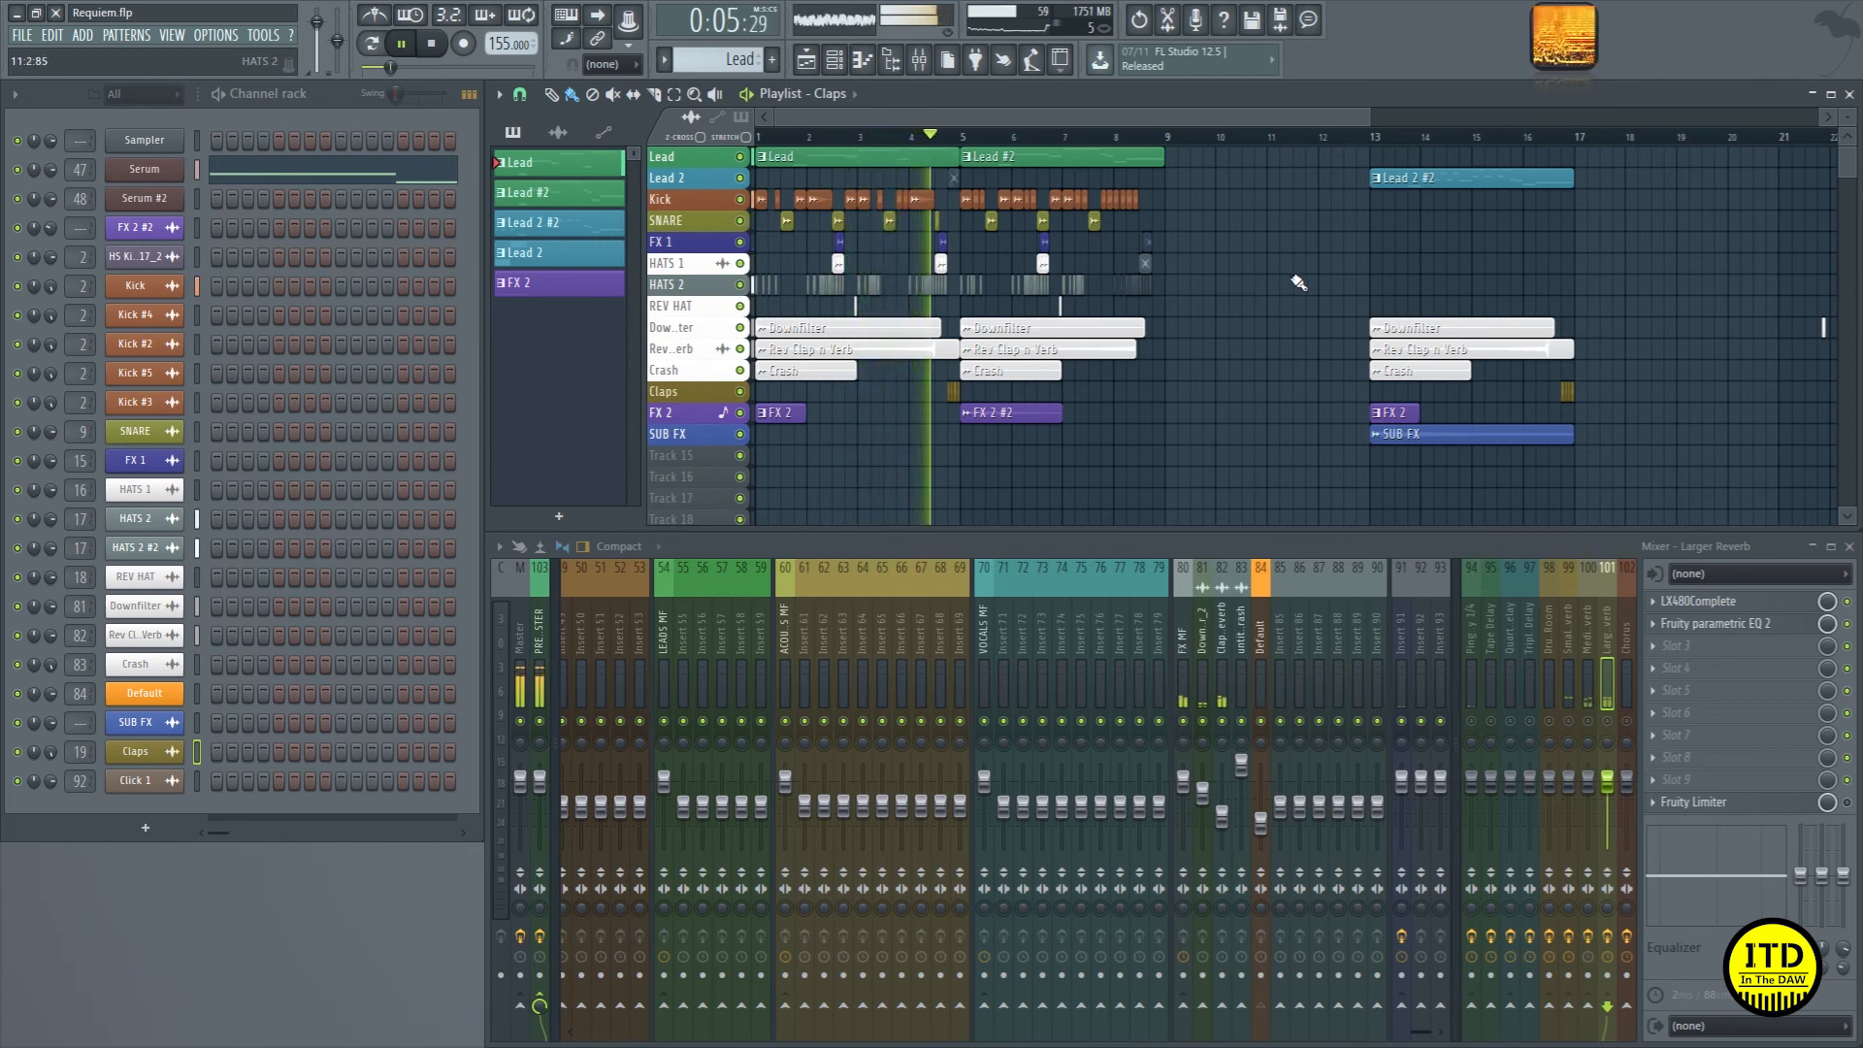
{"action": "key", "text": "space"}
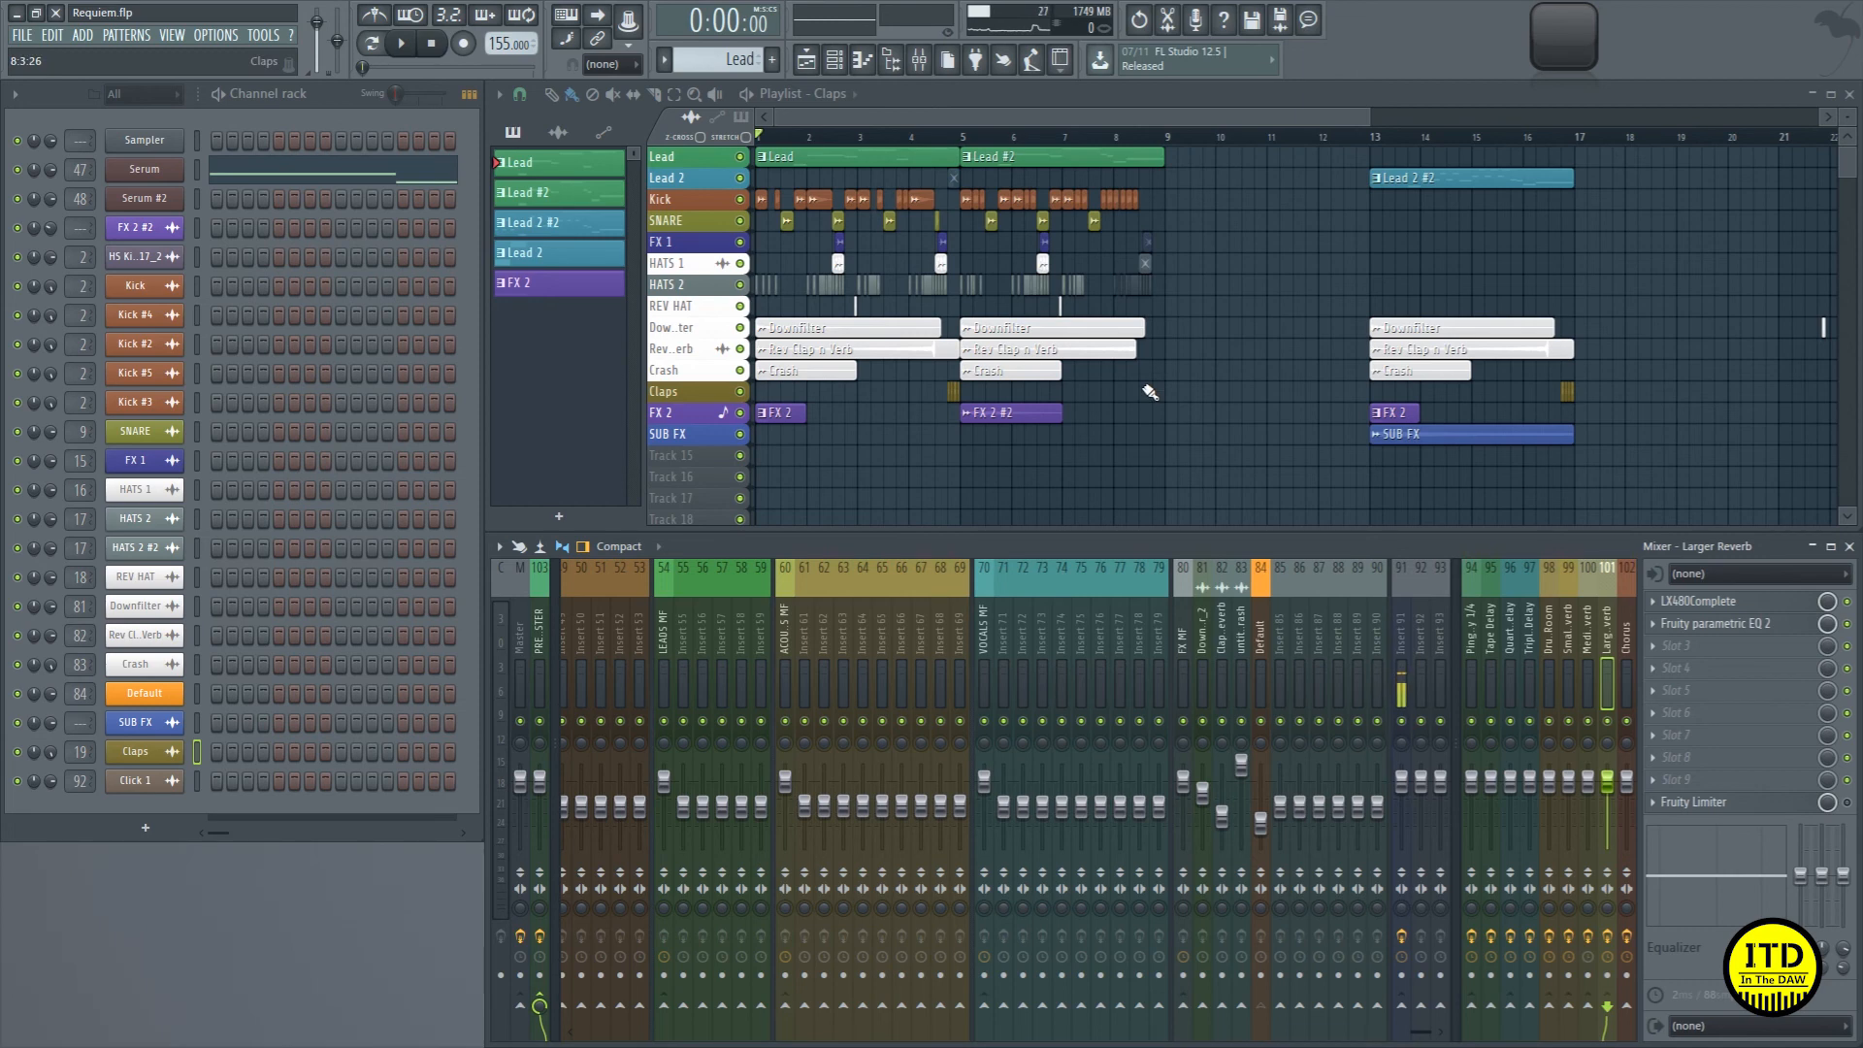
Step: Play the arrangement from the start past bar 9 with the send effects on, checking levels across the mixer tracks
{"action": "key", "text": "space"}
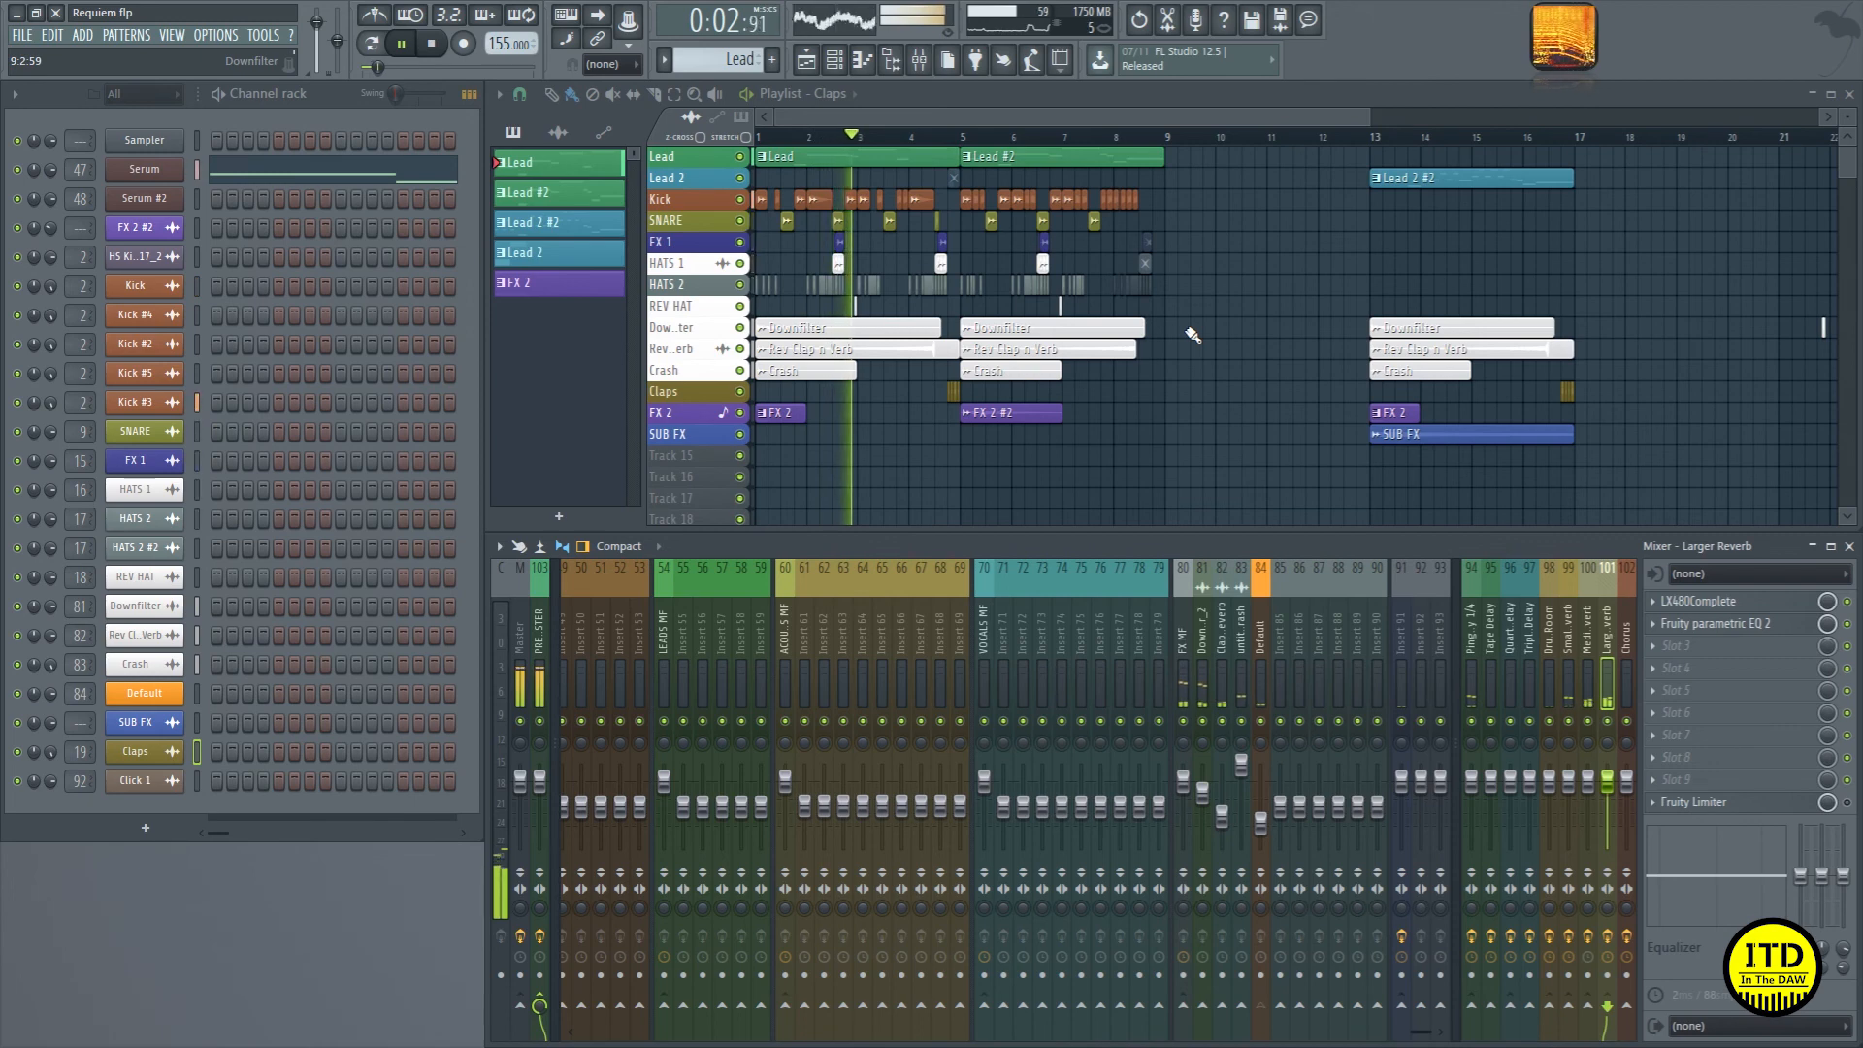
{"action": "scroll", "coordinate": [921, 635], "scroll_direction": "up", "scroll_amount": 5}
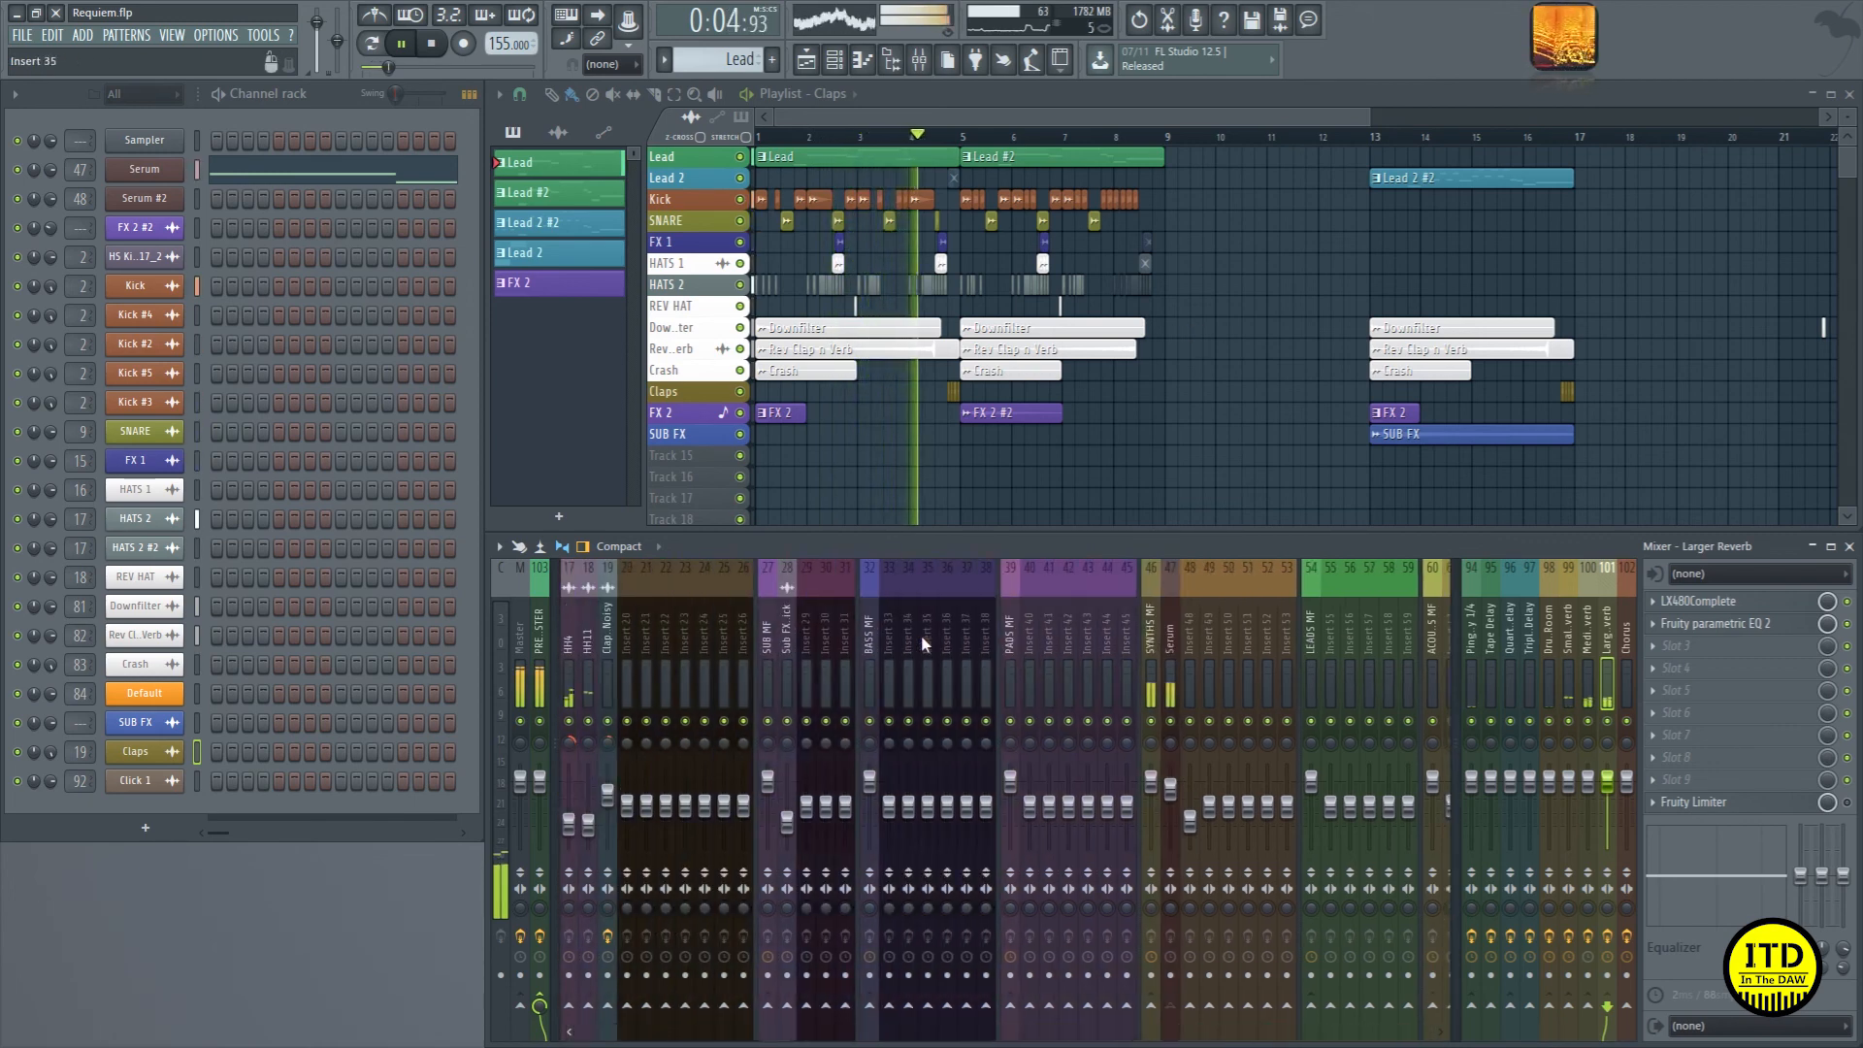
{"action": "scroll", "coordinate": [916, 677], "scroll_direction": "down", "scroll_amount": 3}
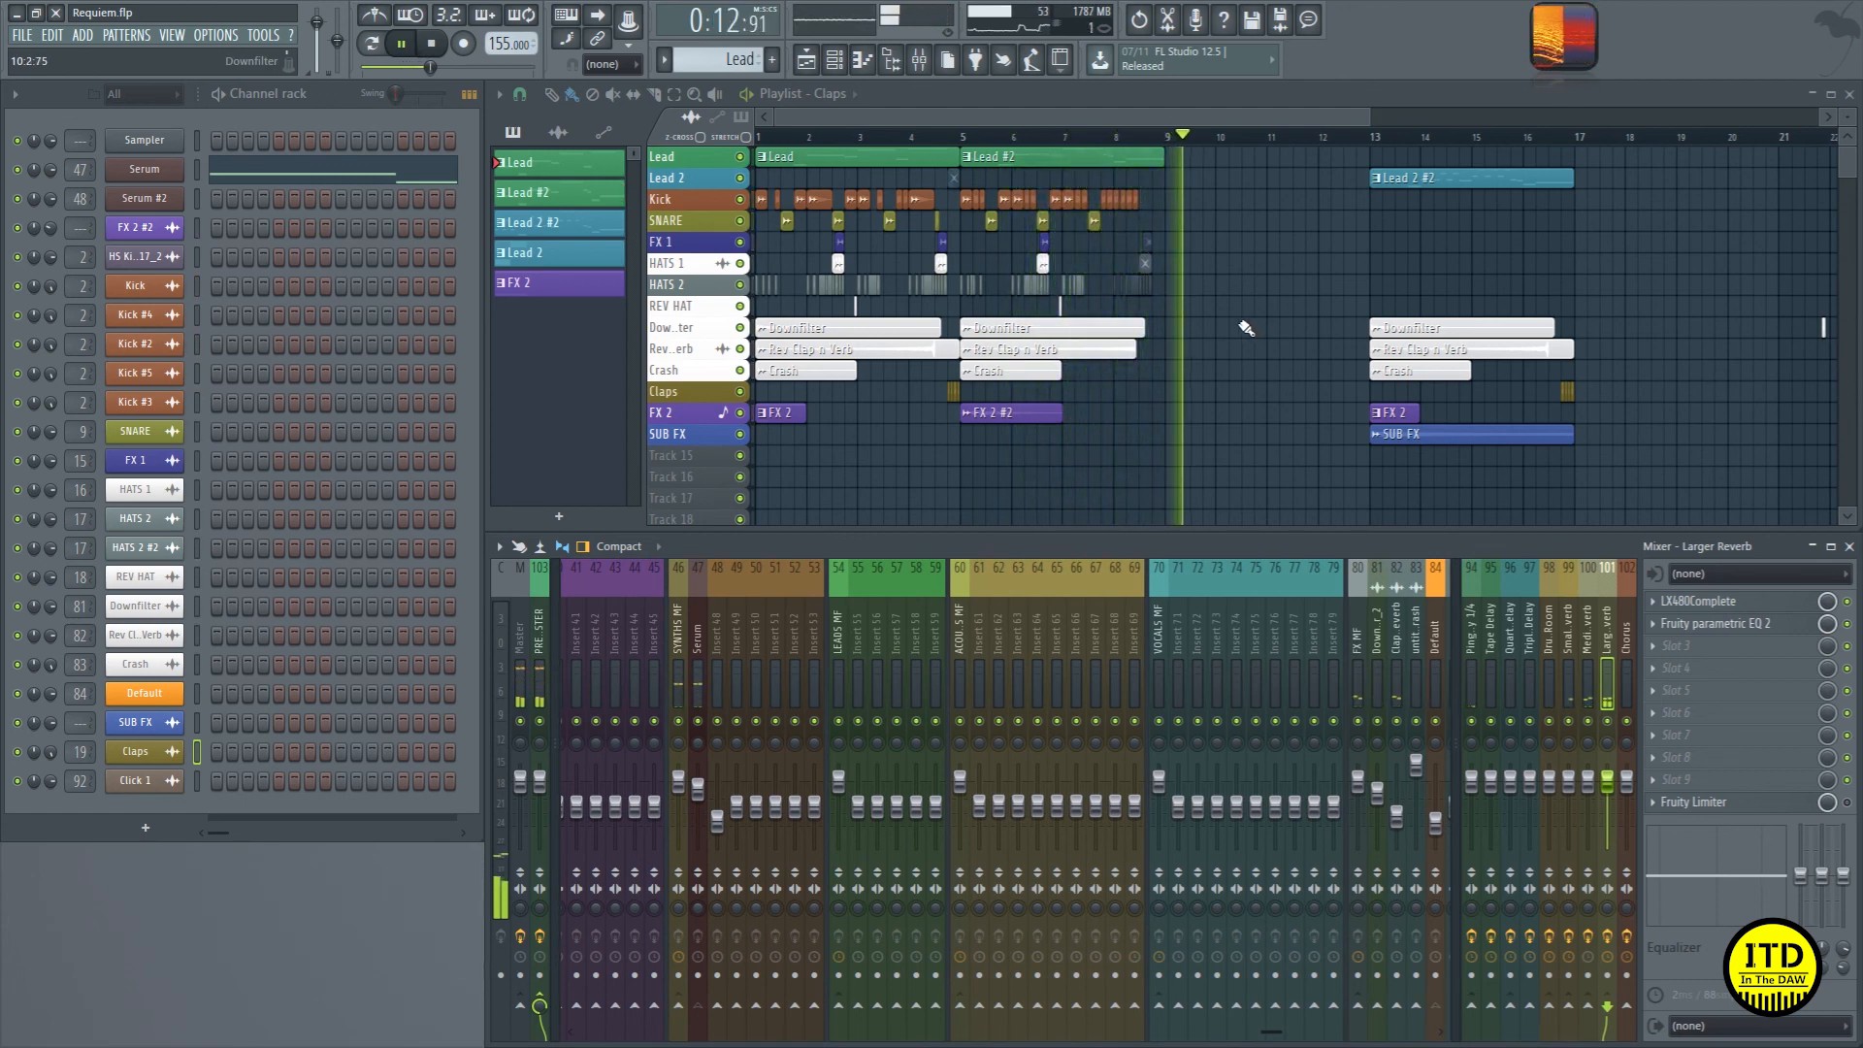
{"action": "key", "text": "space"}
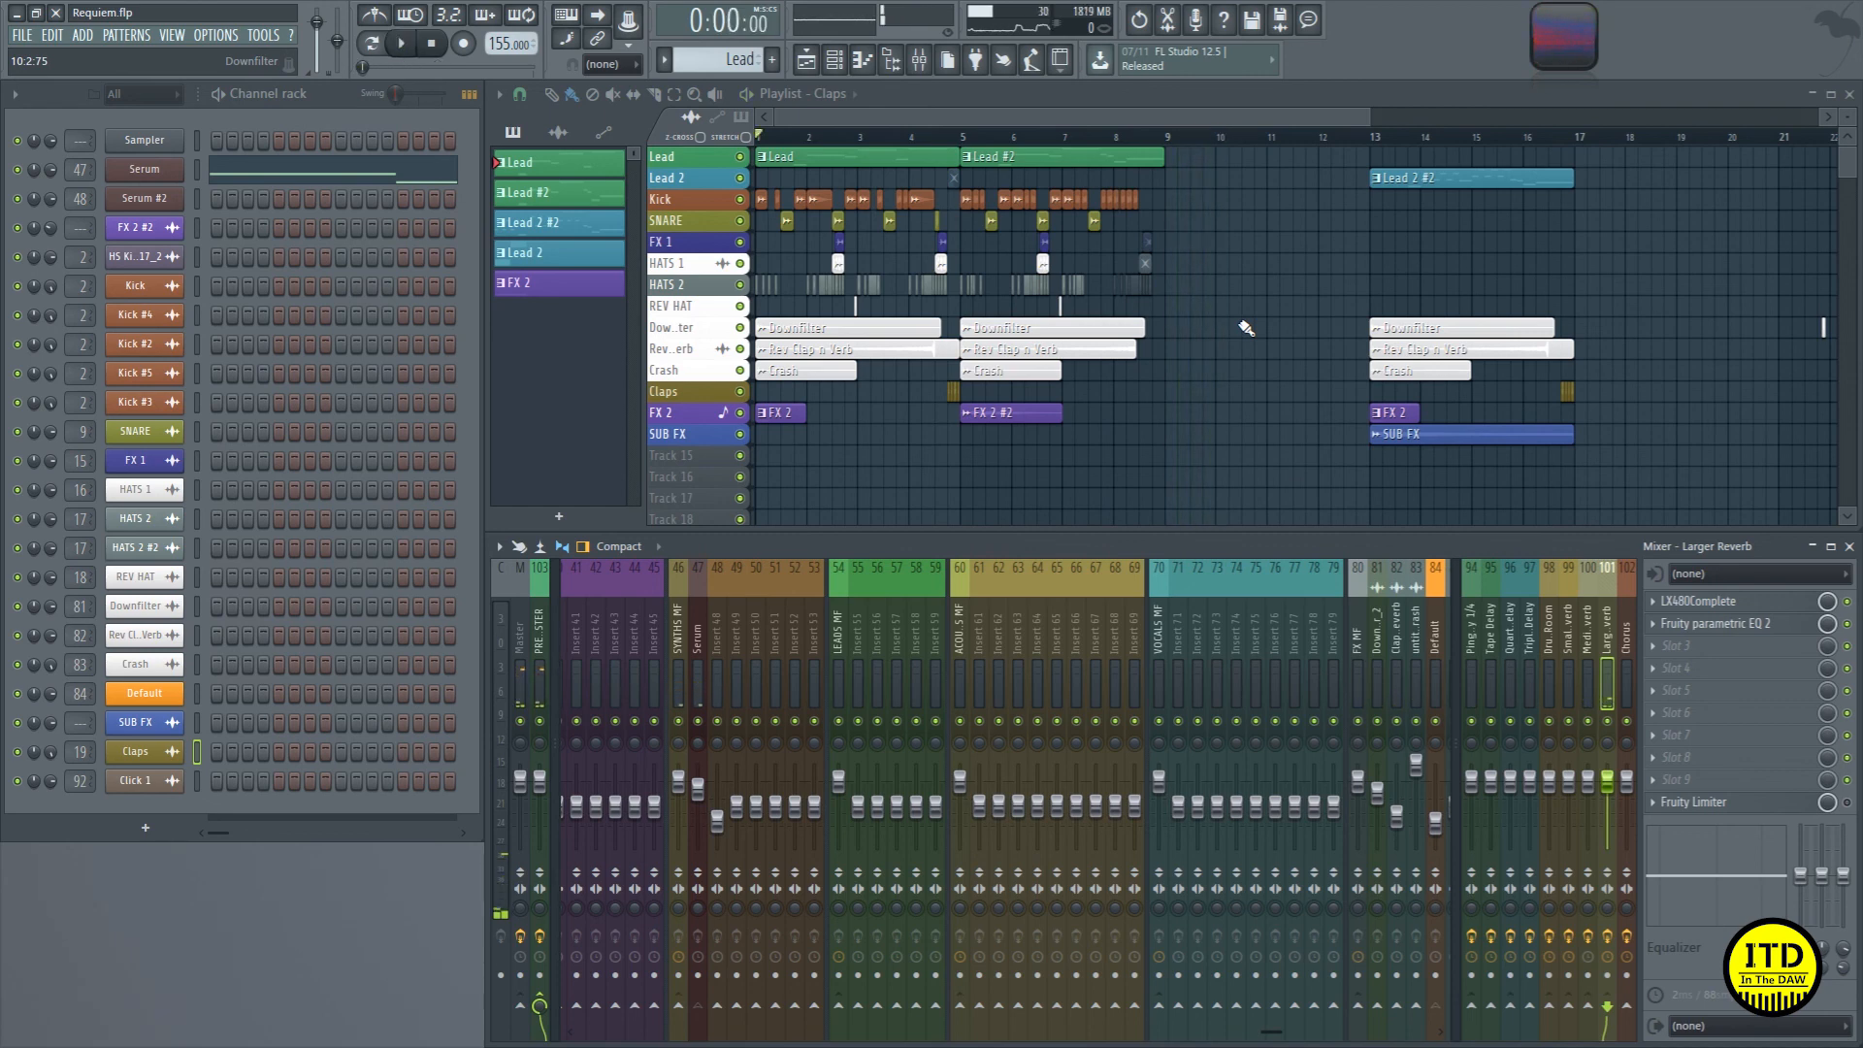